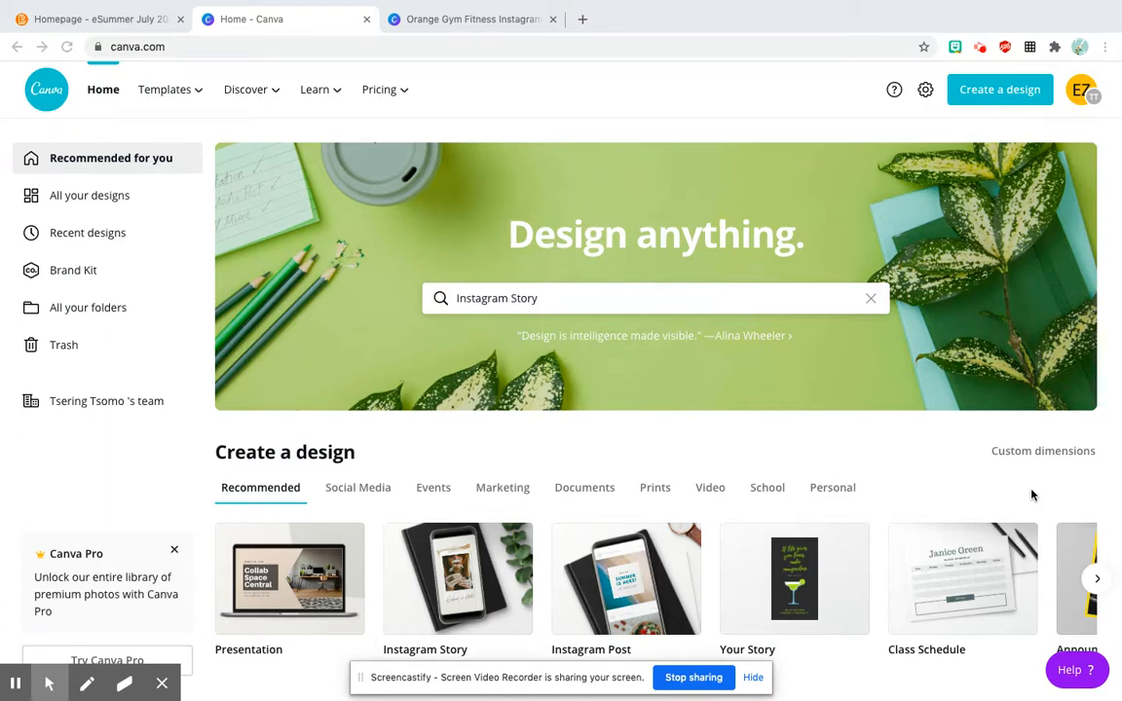
Step: Search the templates for Instagram Story and browse the designs in the results
left_click(575, 302)
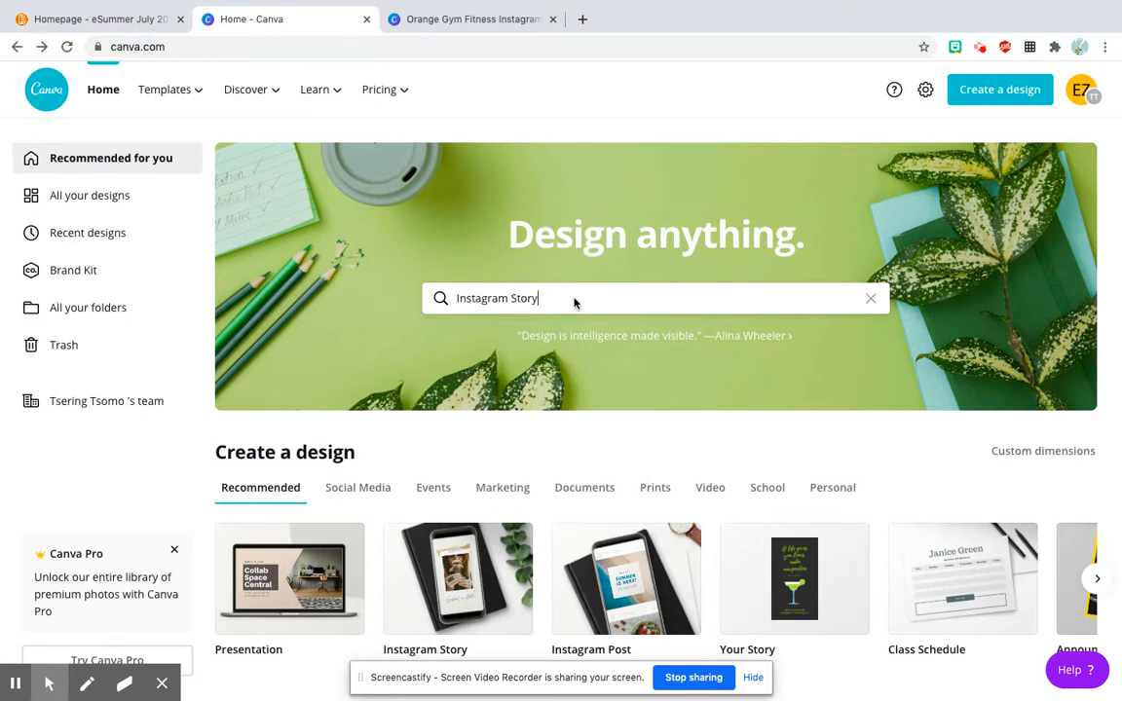
key("Return")
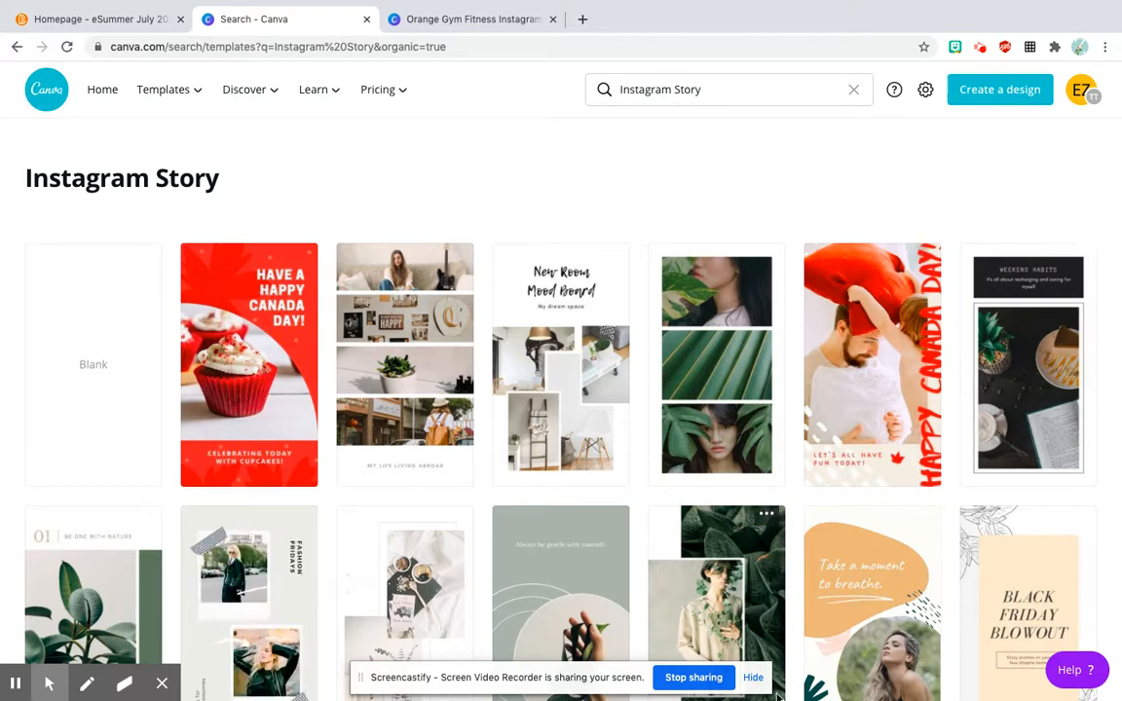
scroll(1101, 508, "down", 4)
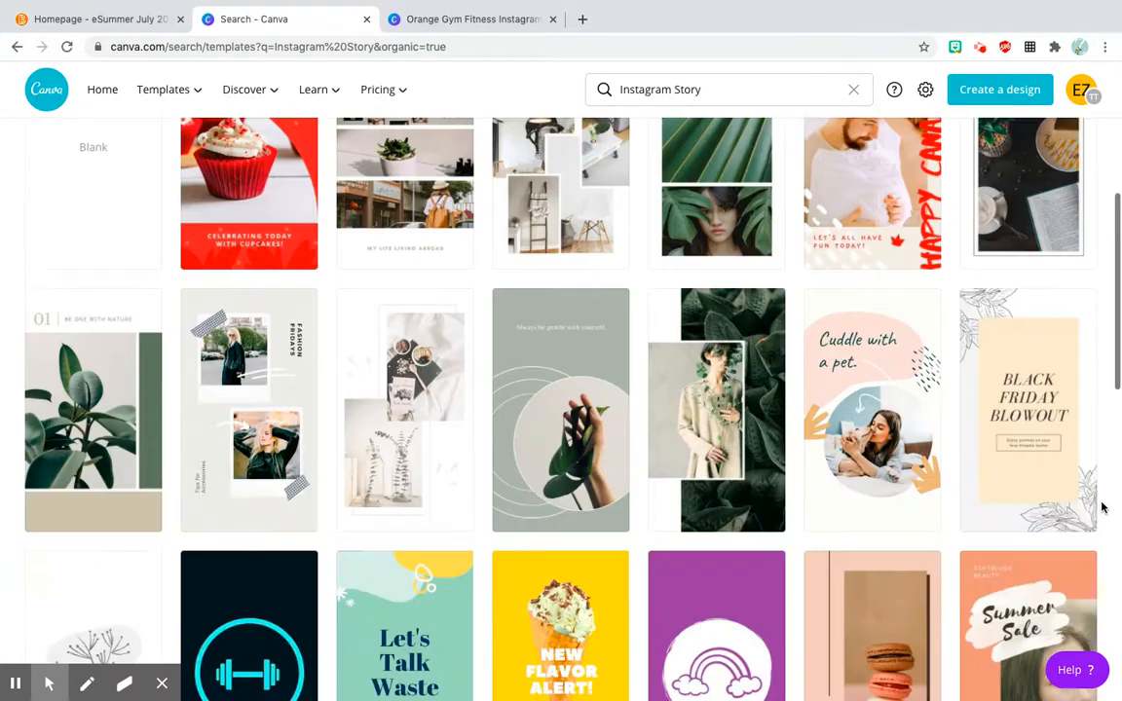
scroll(1102, 507, "down", 8)
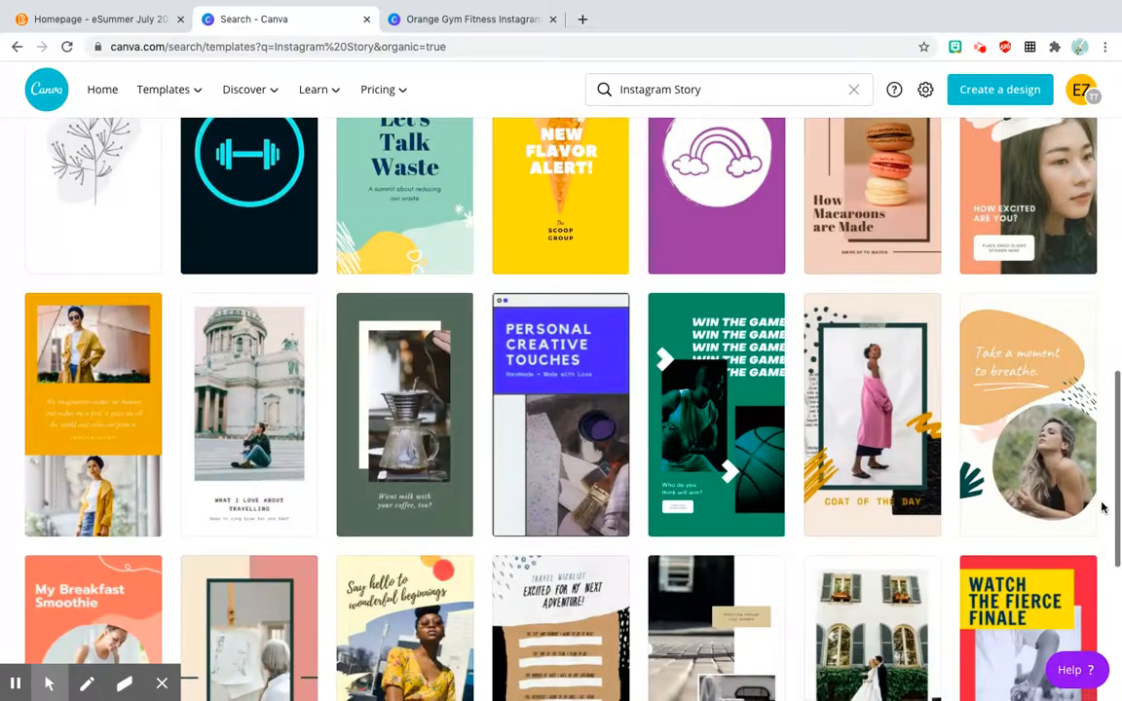
scroll(1102, 508, "down", 7)
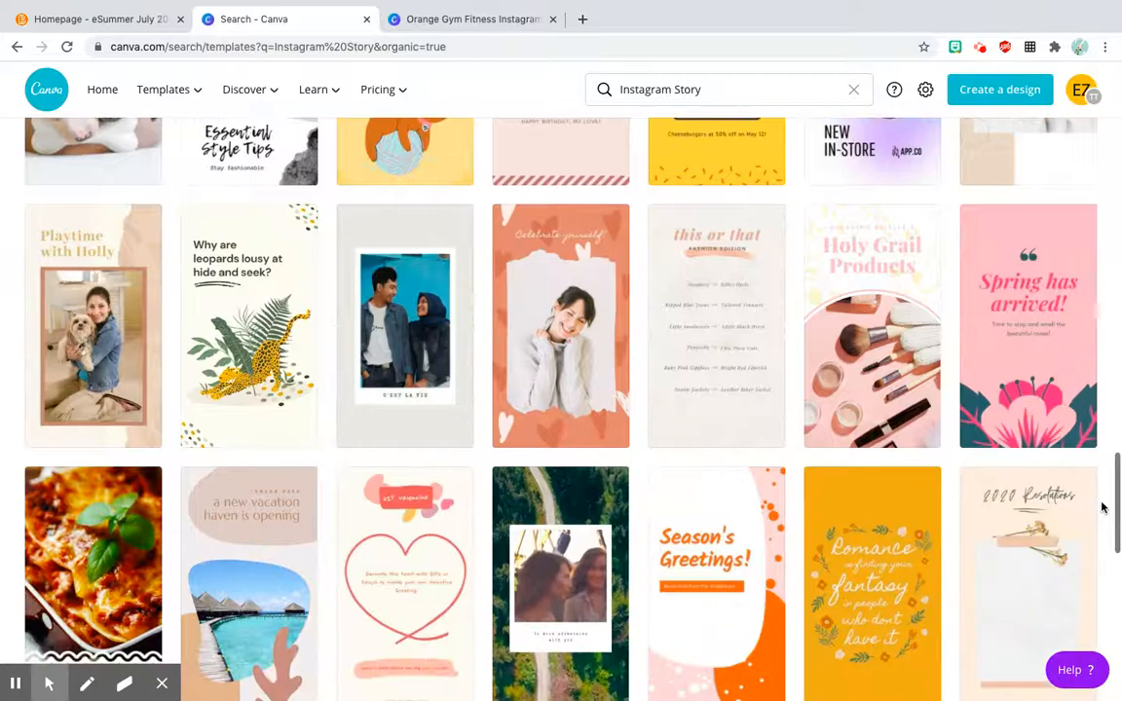
scroll(1101, 508, "down", 4)
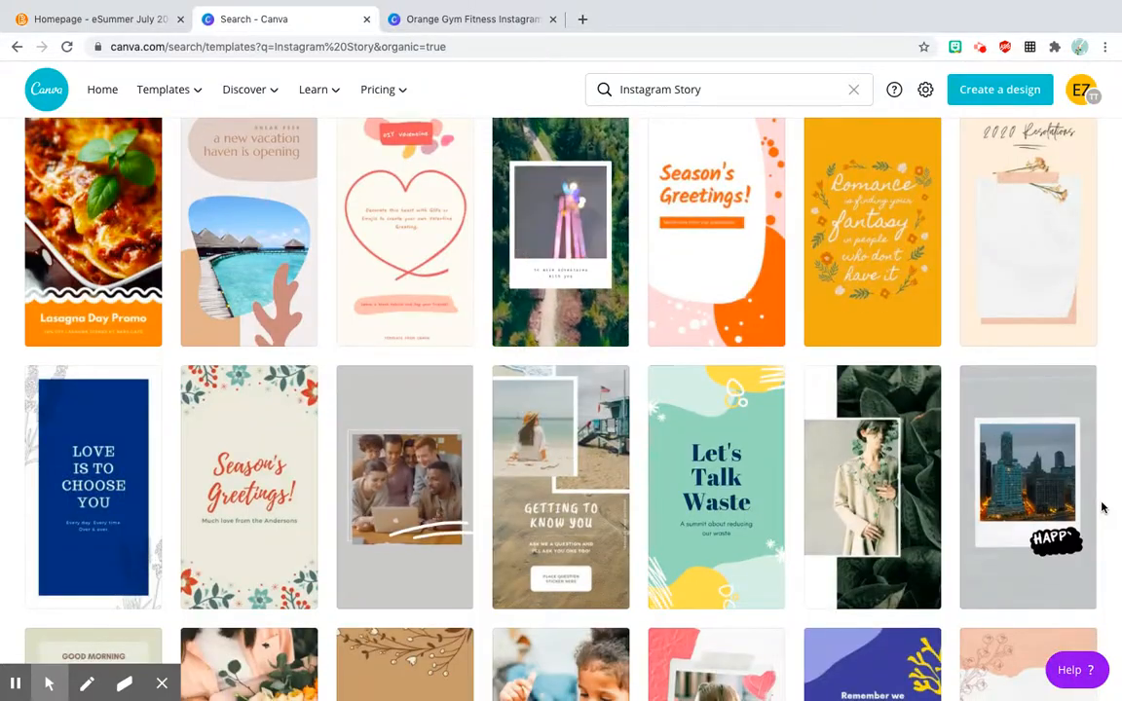
scroll(1102, 508, "down", 1)
scroll(1101, 508, "down", 5)
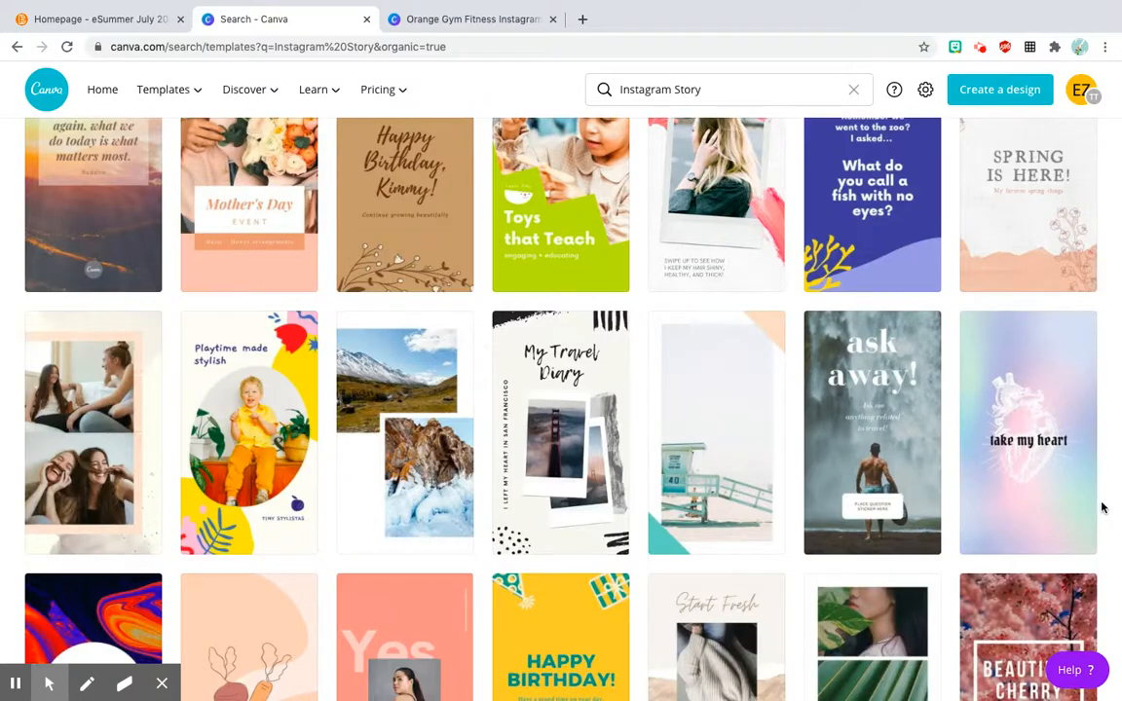
scroll(1102, 508, "down", 3)
scroll(1102, 507, "up", 3)
scroll(1101, 507, "up", 10)
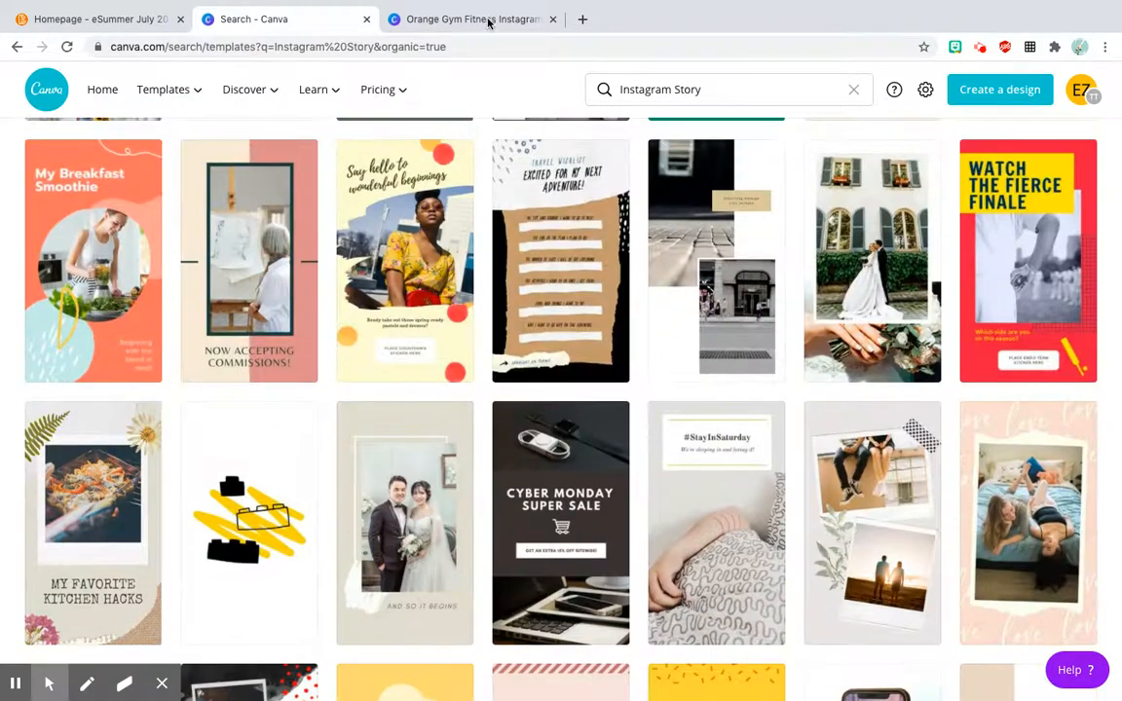
Step: Switch to the Orange Gym Fitness Instagram Story design and apply the recently used "The Ultimate Namaste Weekend" template to page 2
left_click(473, 19)
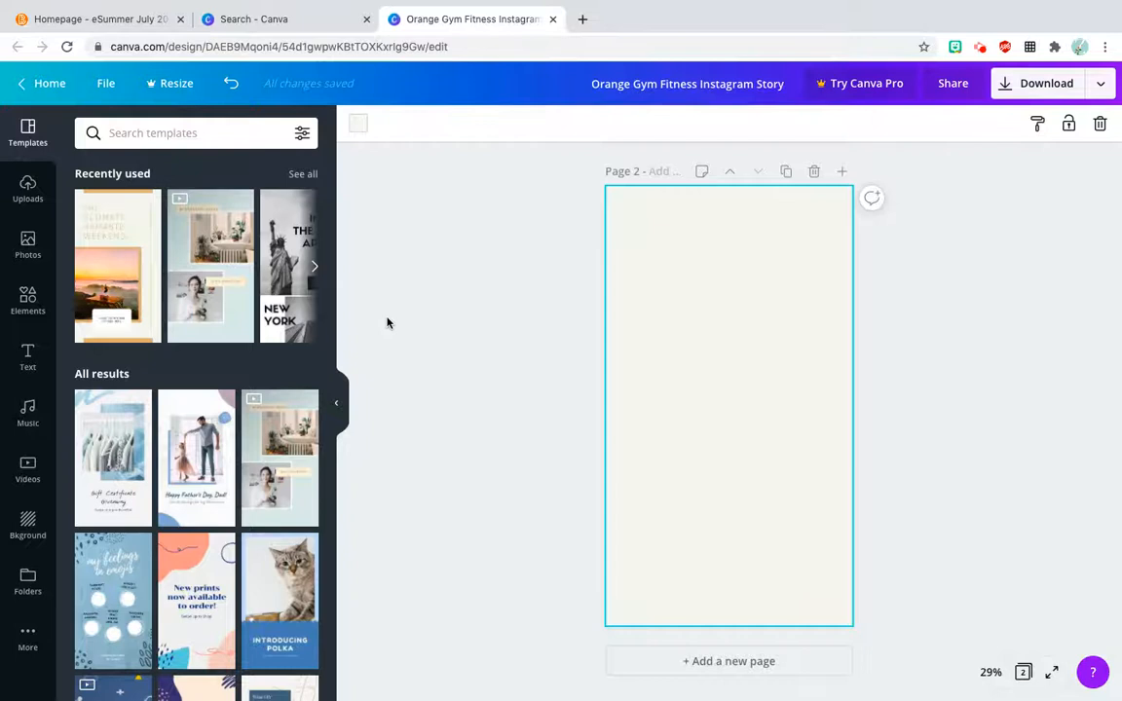
left_click(103, 273)
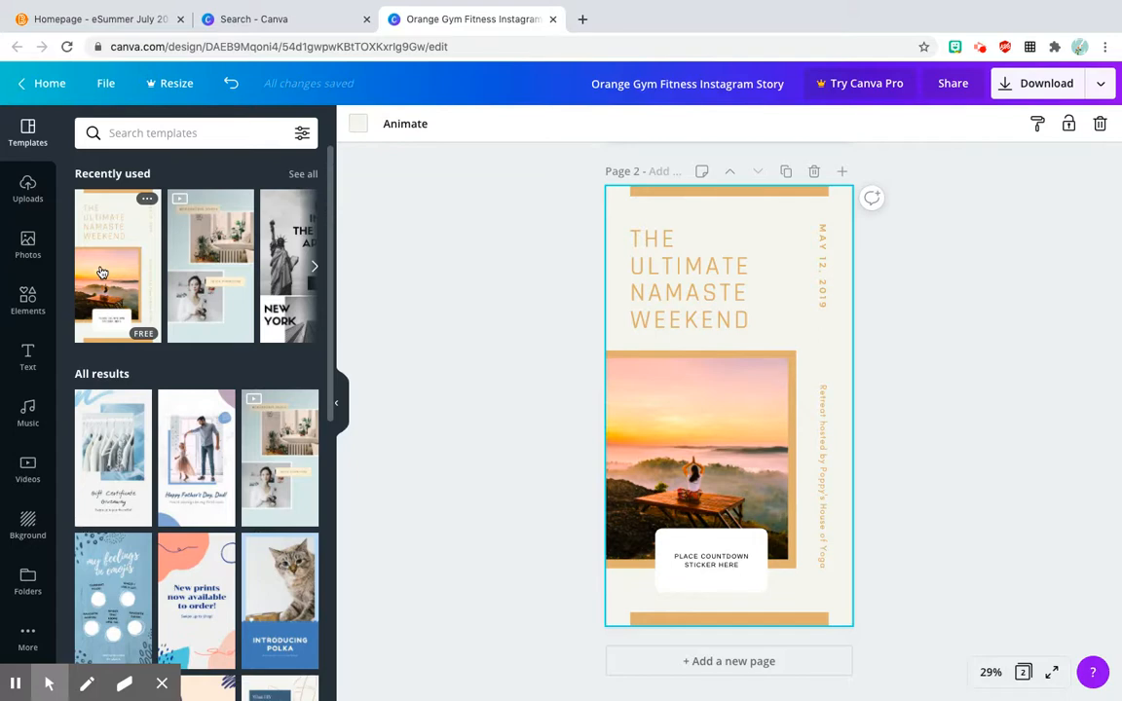
left_click(586, 277)
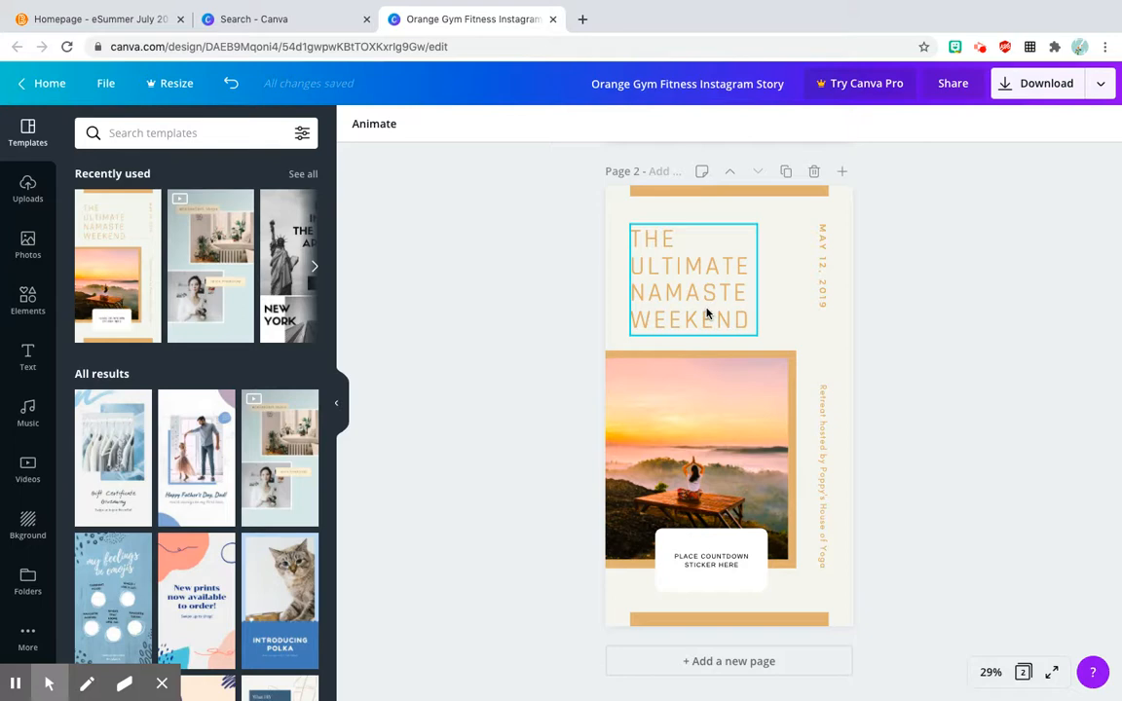
Step: Delete the vertical date text on page 2 and replace the vertical retreat-host text with "Sample"
left_click(823, 284)
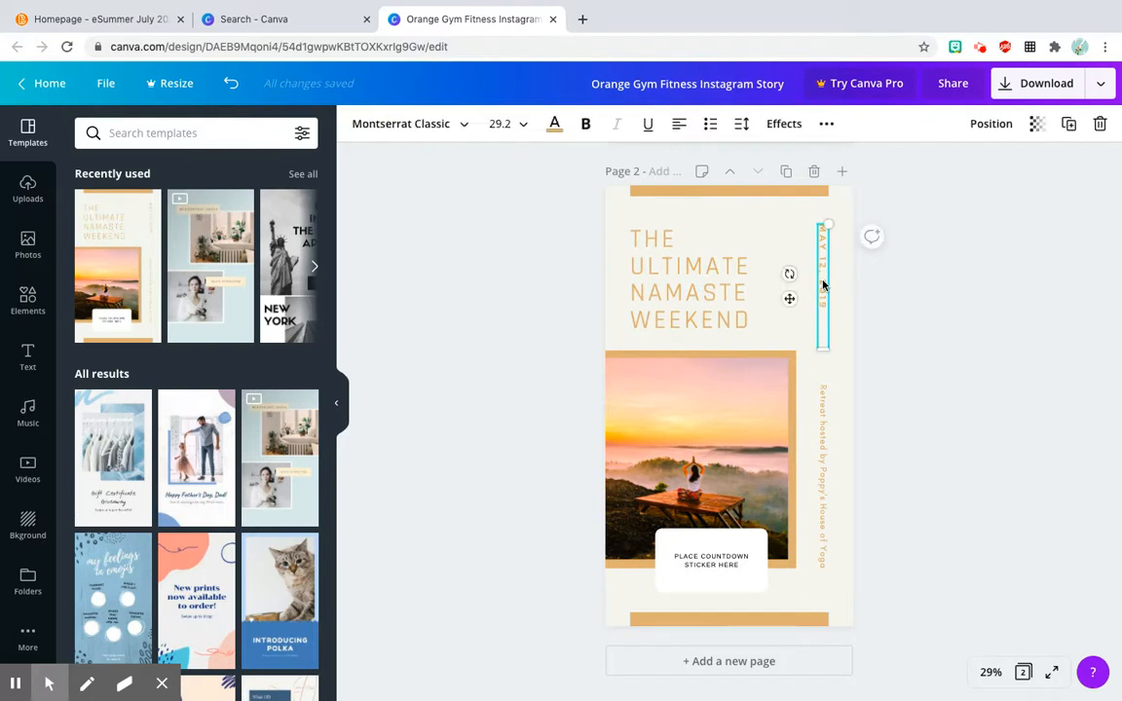
key("Delete")
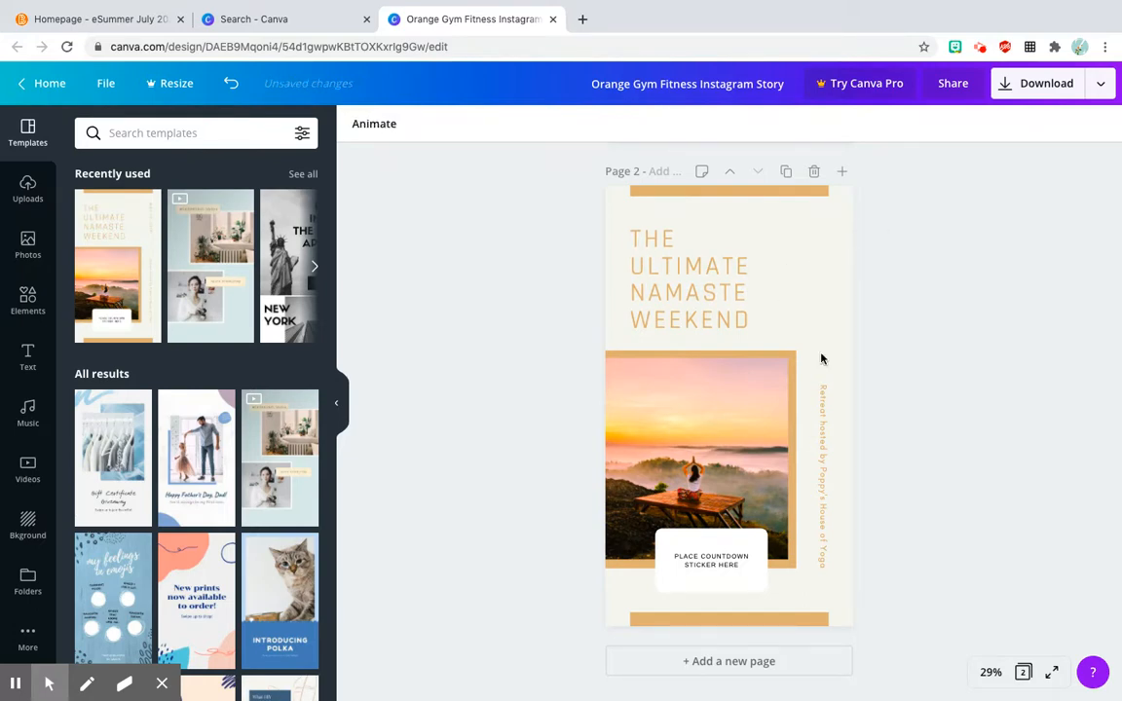
left_click(825, 429)
left_click(822, 430)
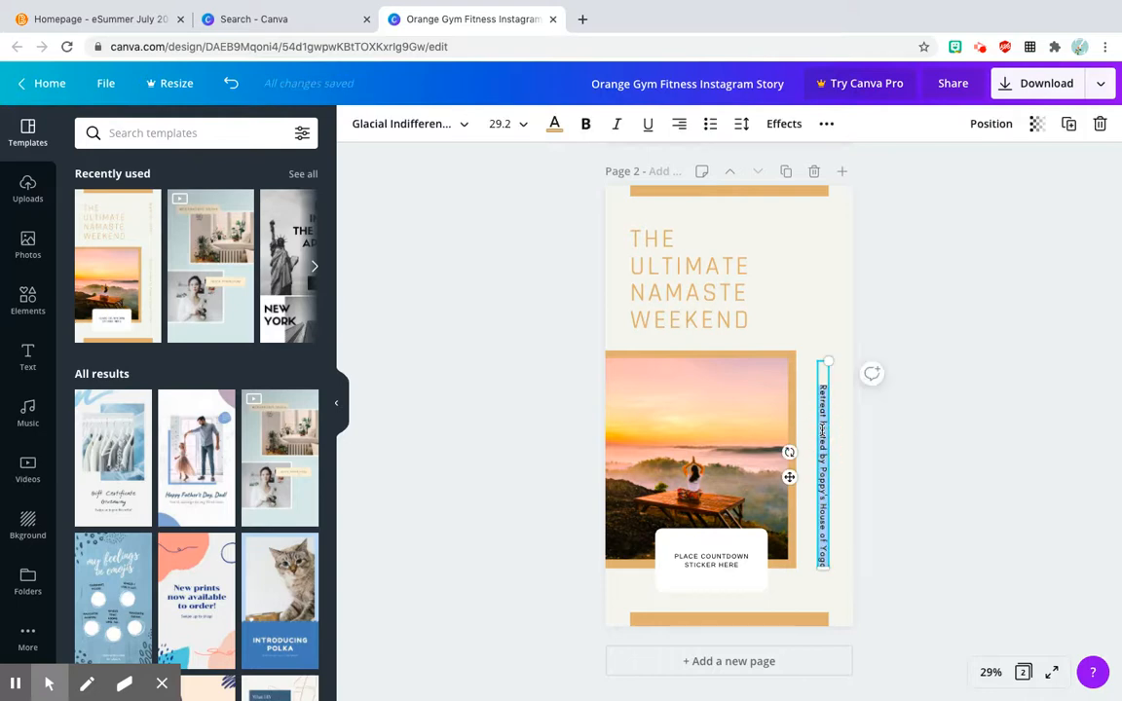
key("BackSpace")
type("Sat")
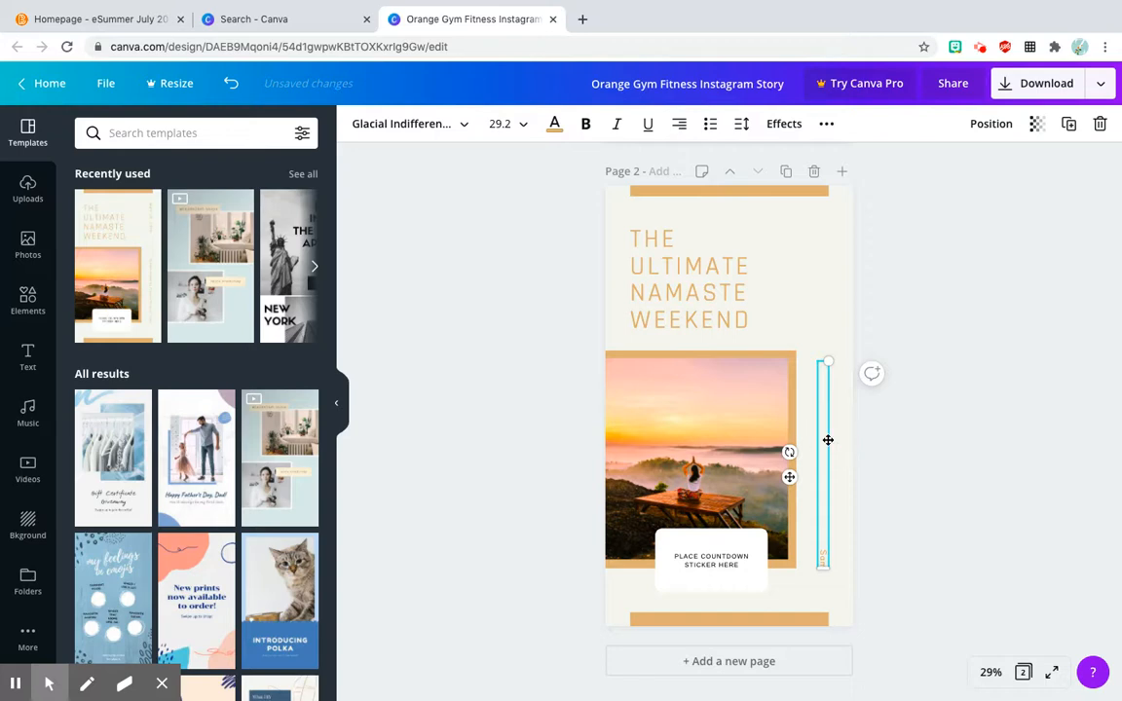
type("ple")
left_click(896, 540)
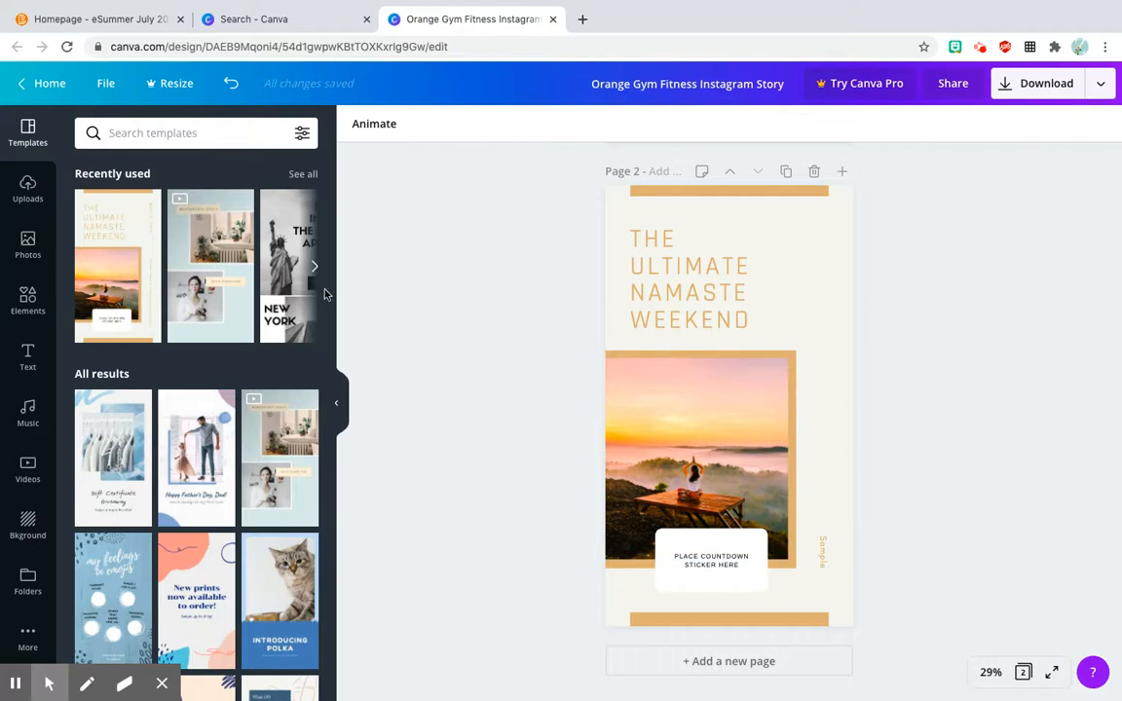
Step: Try adding the trending palm tree photo to page 2 over the sunset picture, and remove it again
left_click(13, 251)
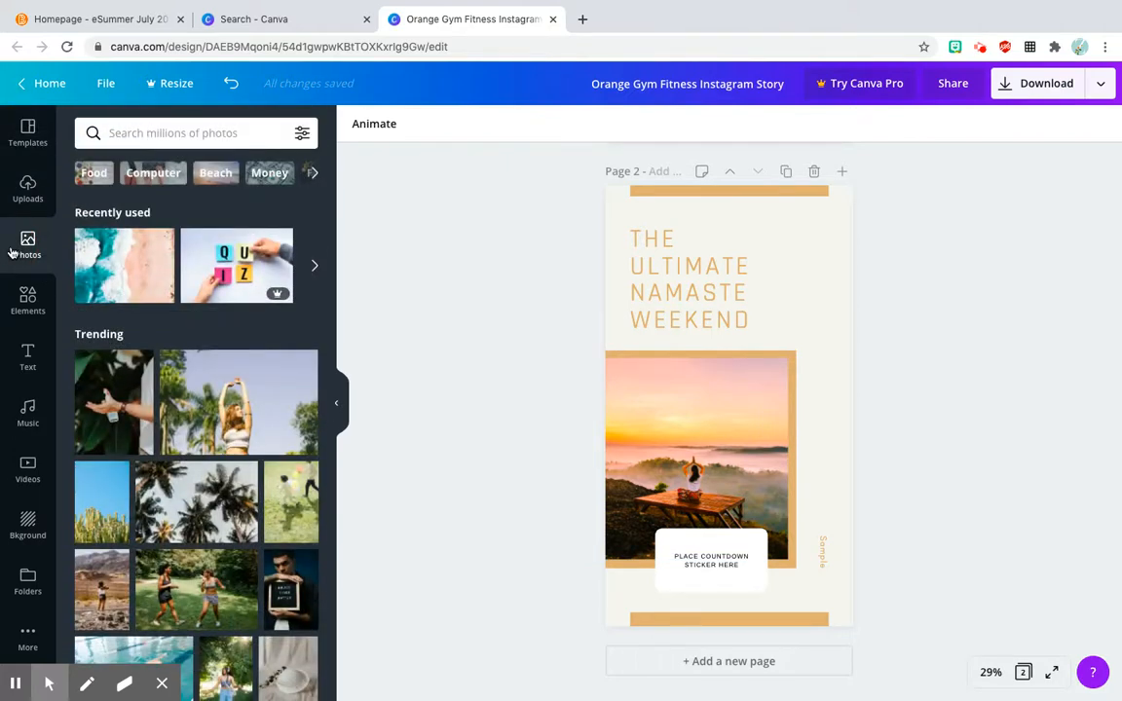
left_click(203, 485)
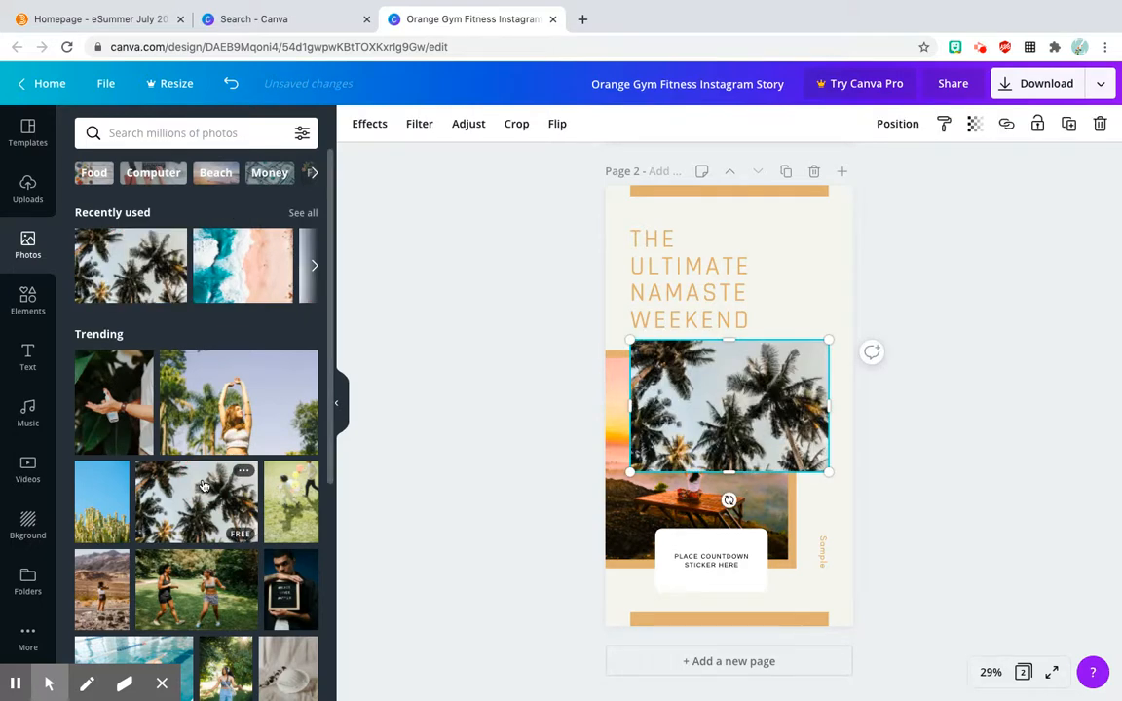
mouse_move(669, 395)
left_mouse_down()
mouse_move(650, 446)
mouse_move(700, 362)
mouse_move(670, 269)
mouse_move(707, 441)
mouse_move(664, 527)
mouse_move(671, 401)
mouse_move(659, 395)
left_mouse_up()
key("Delete")
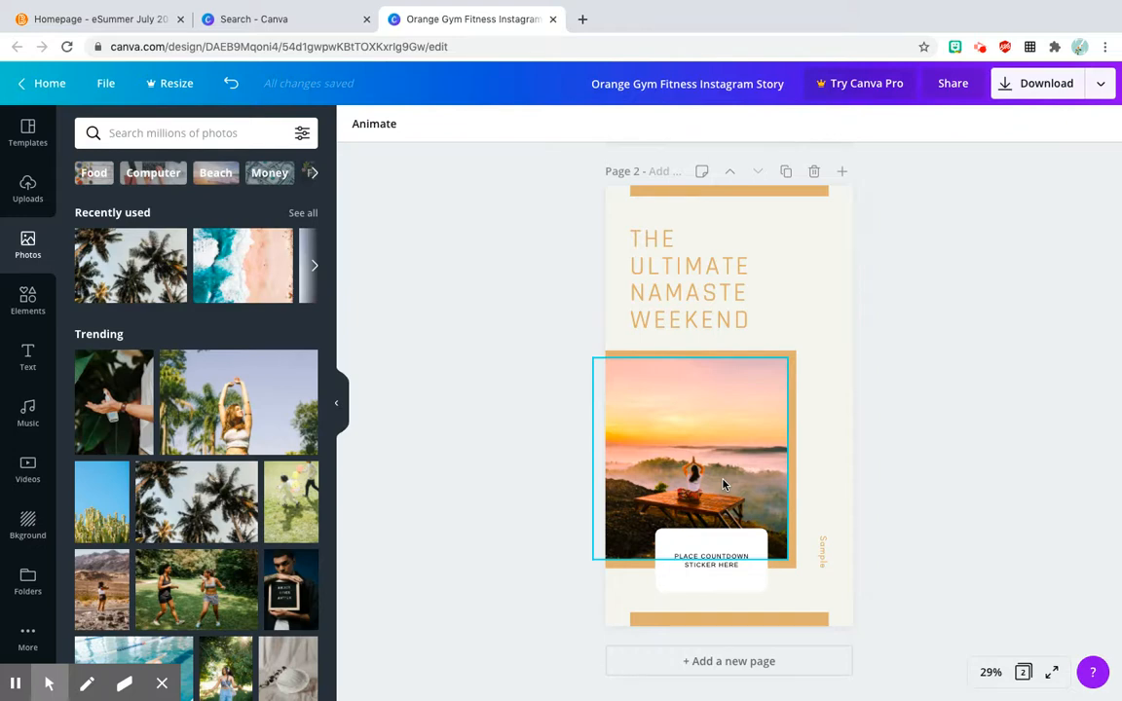
Step: Examine the resort name label and the vertical description text on page 1
scroll(539, 541, "up", 5)
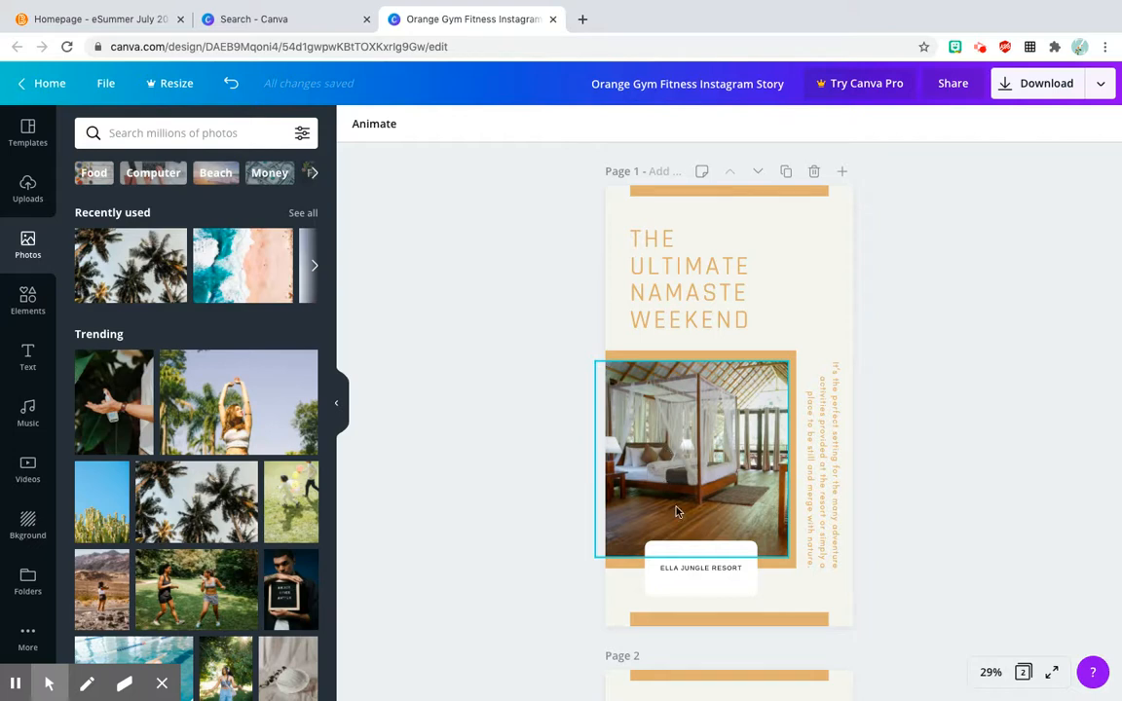
left_click(694, 571)
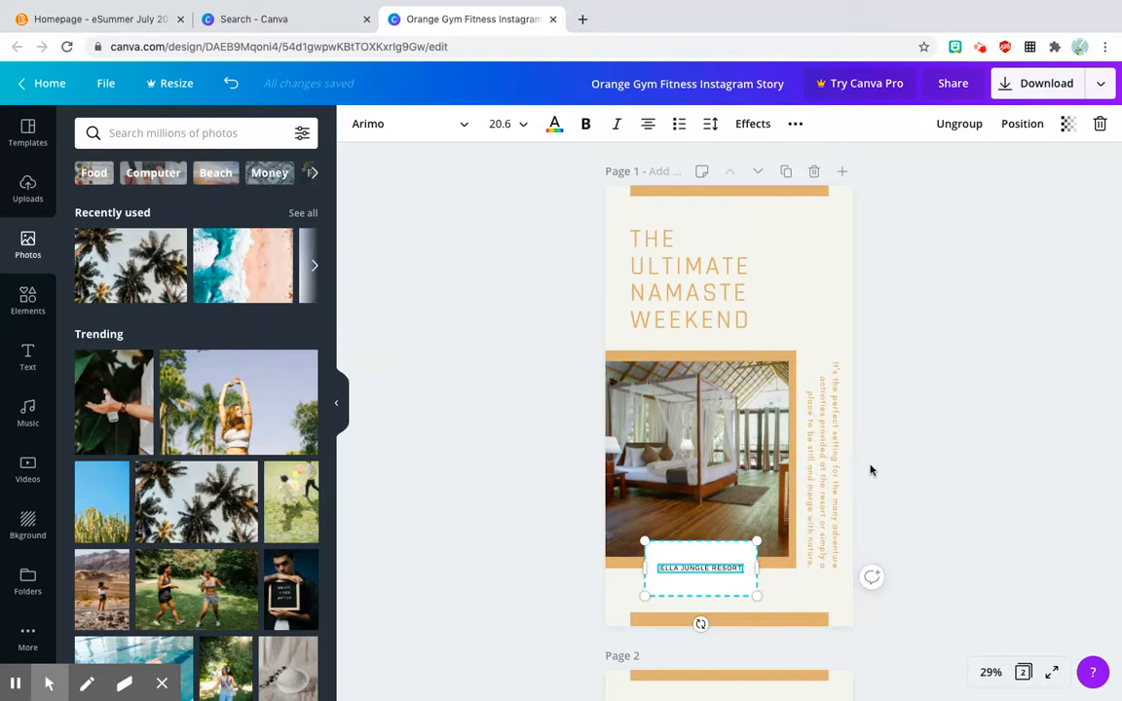
left_click(830, 485)
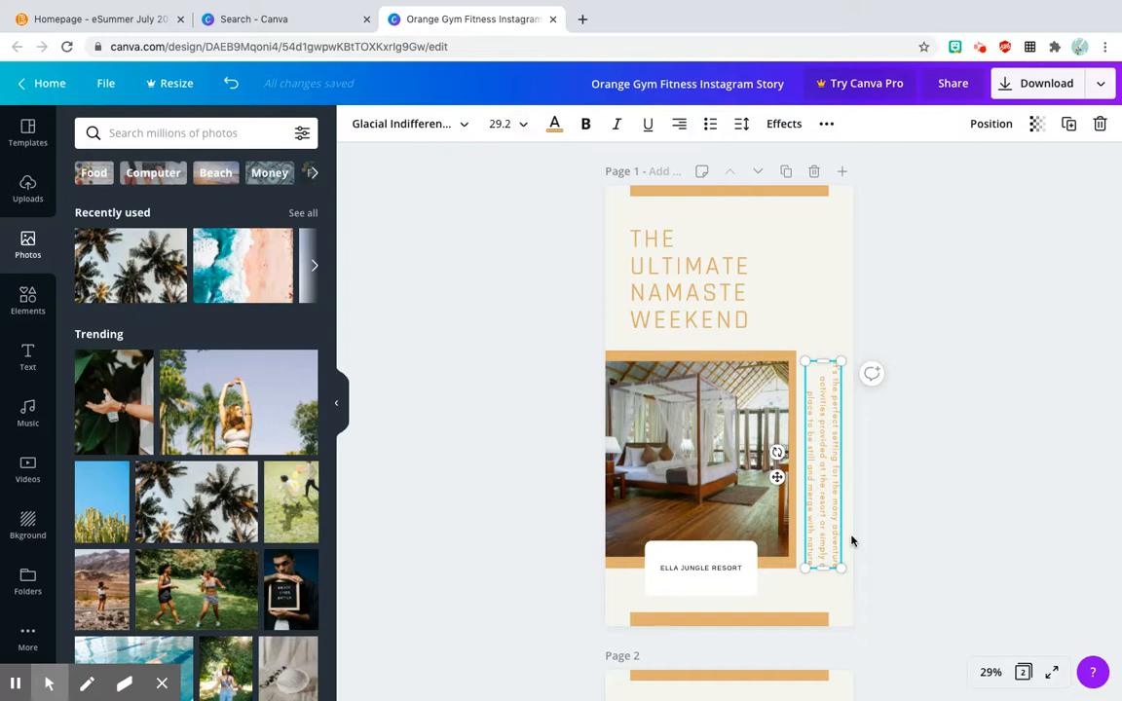
left_click(892, 559)
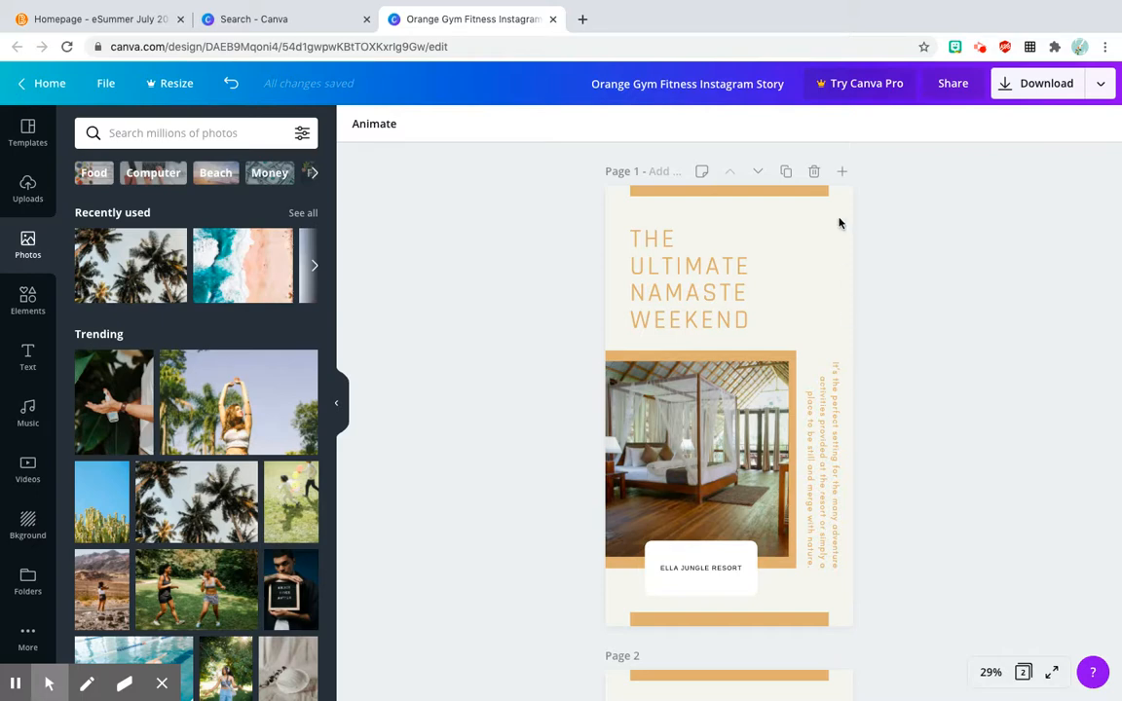
Step: Download only page 1 of the design as a PNG and dismiss the Canva Pro offer
left_click(1046, 88)
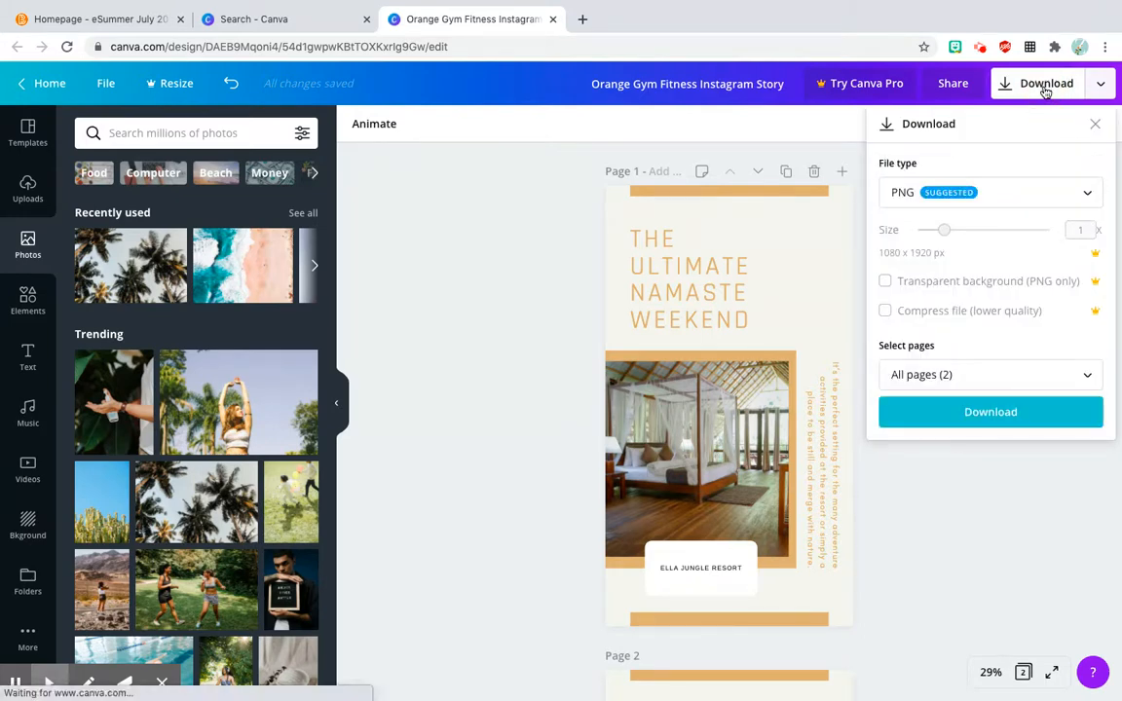
left_click(911, 196)
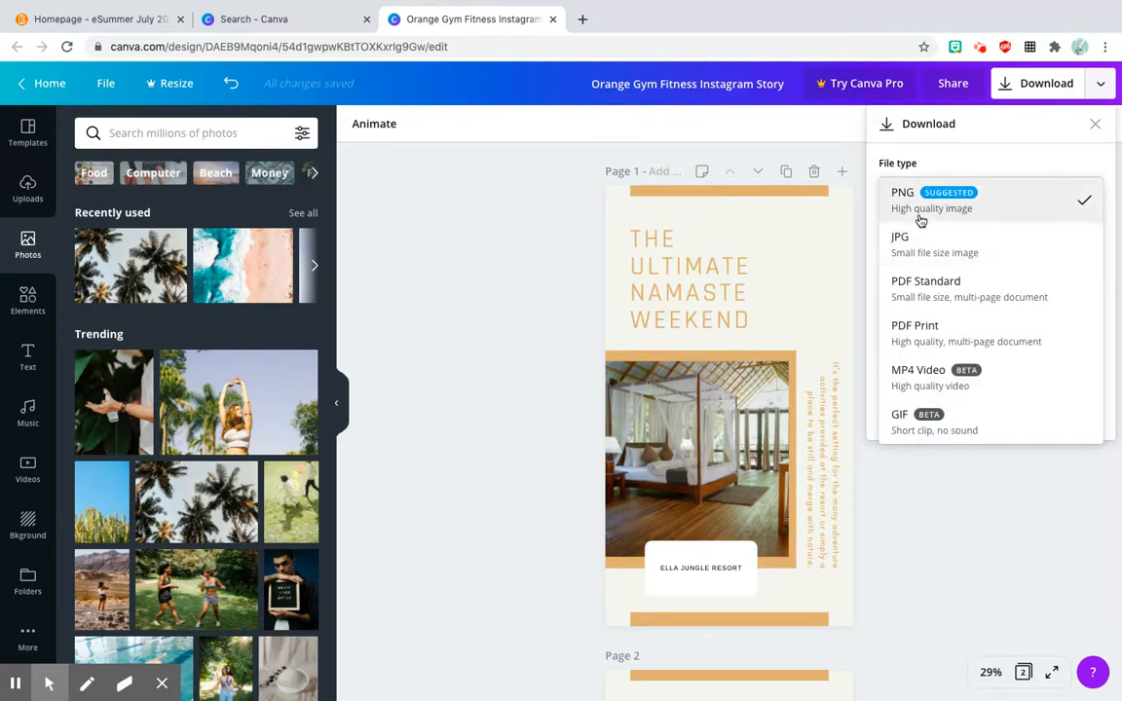
left_click(920, 221)
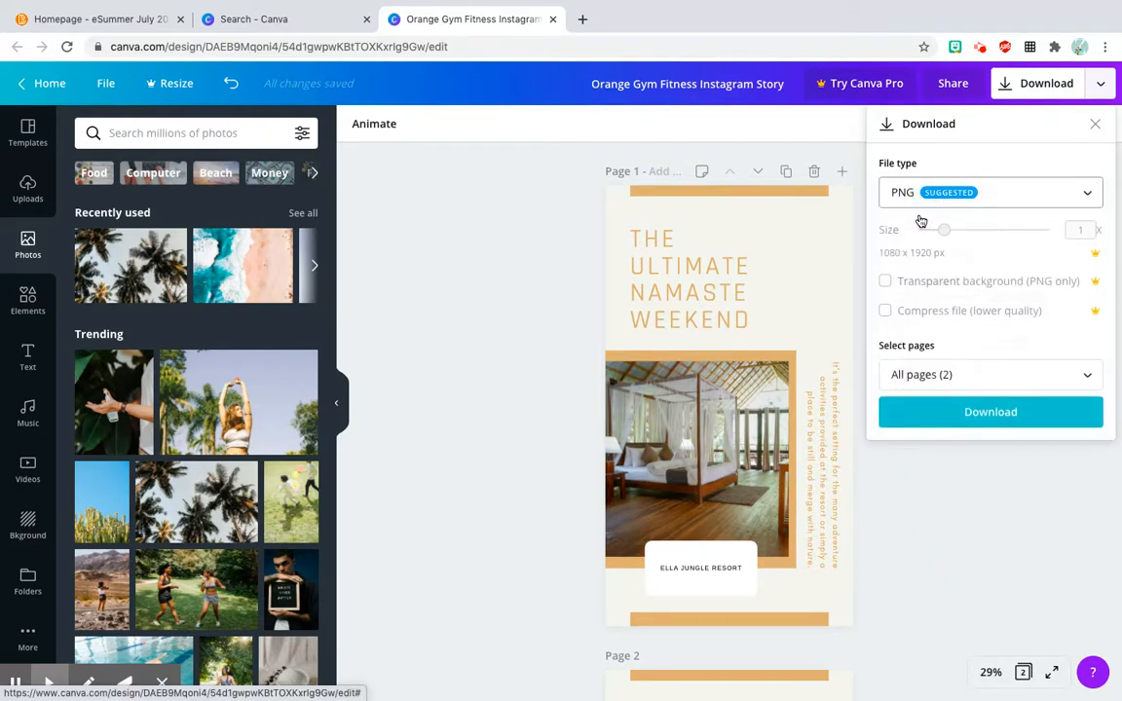
left_click(938, 377)
left_click(952, 464)
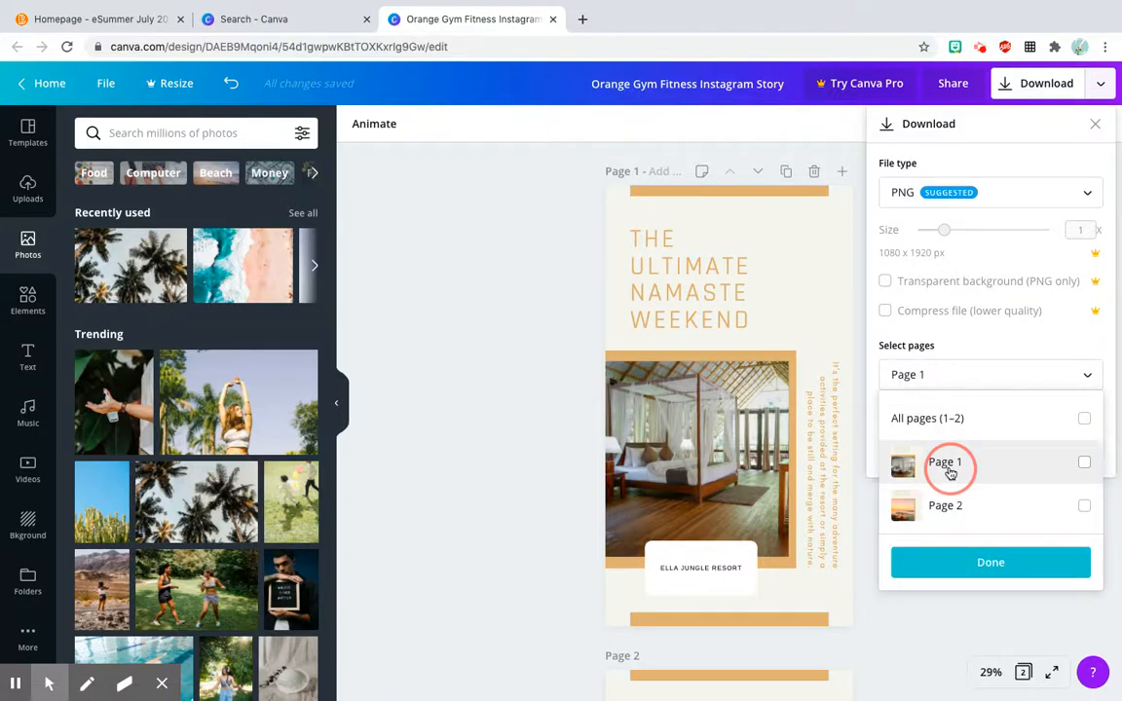
left_click(991, 565)
left_click(999, 420)
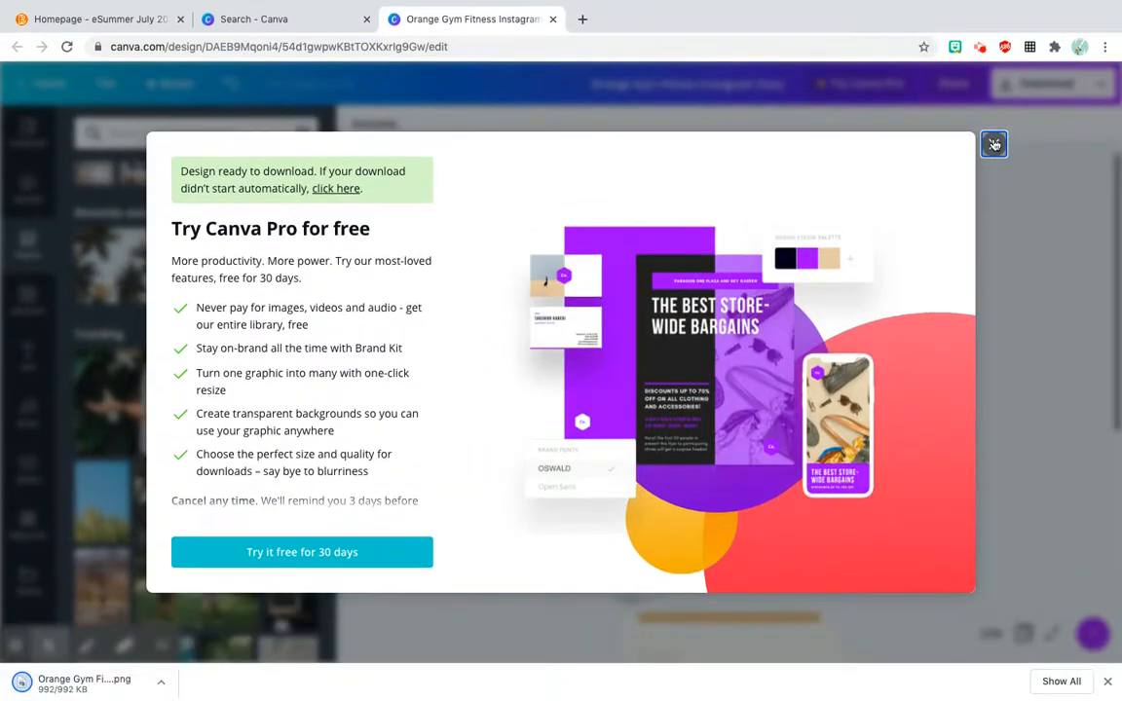
left_click(993, 144)
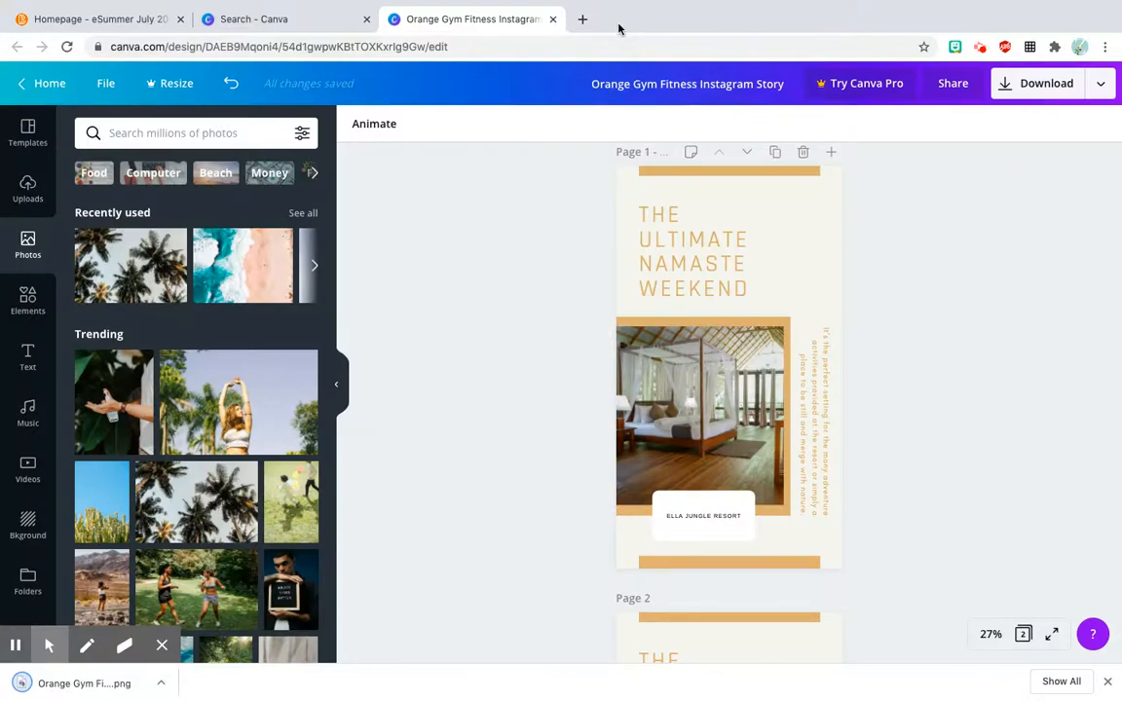
Step: Open Google Slides in a new browser tab and open the second recent Instagram Exemplar presentation
left_click(583, 20)
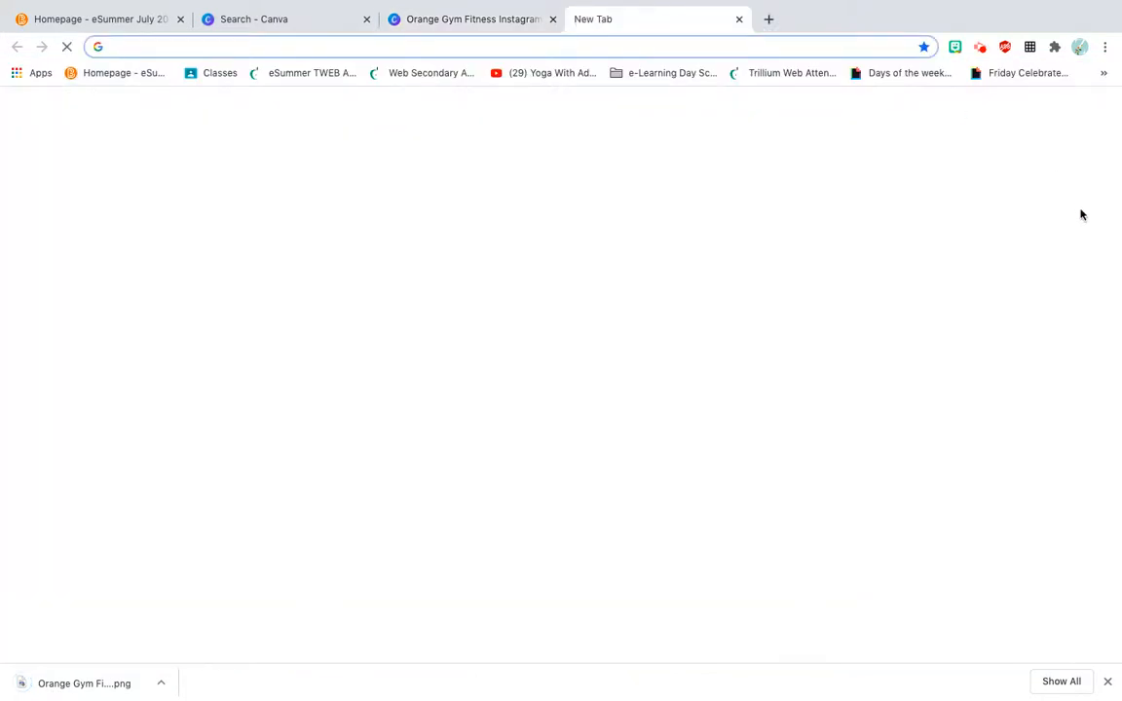
left_click(1061, 109)
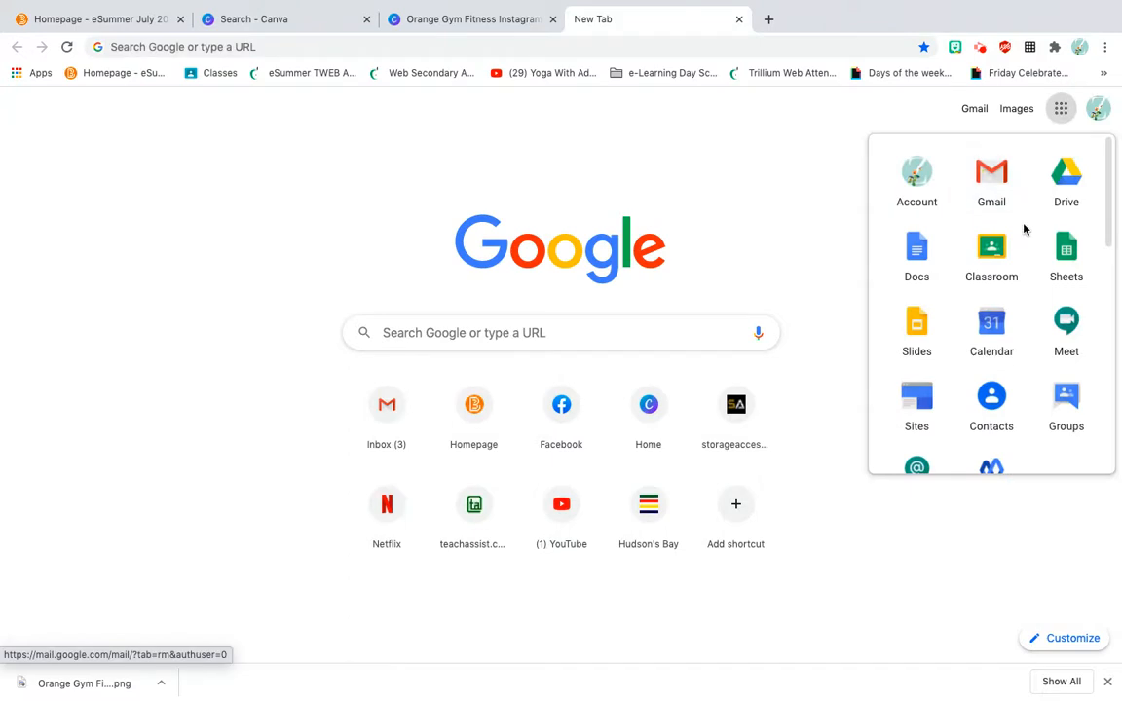
left_click(909, 341)
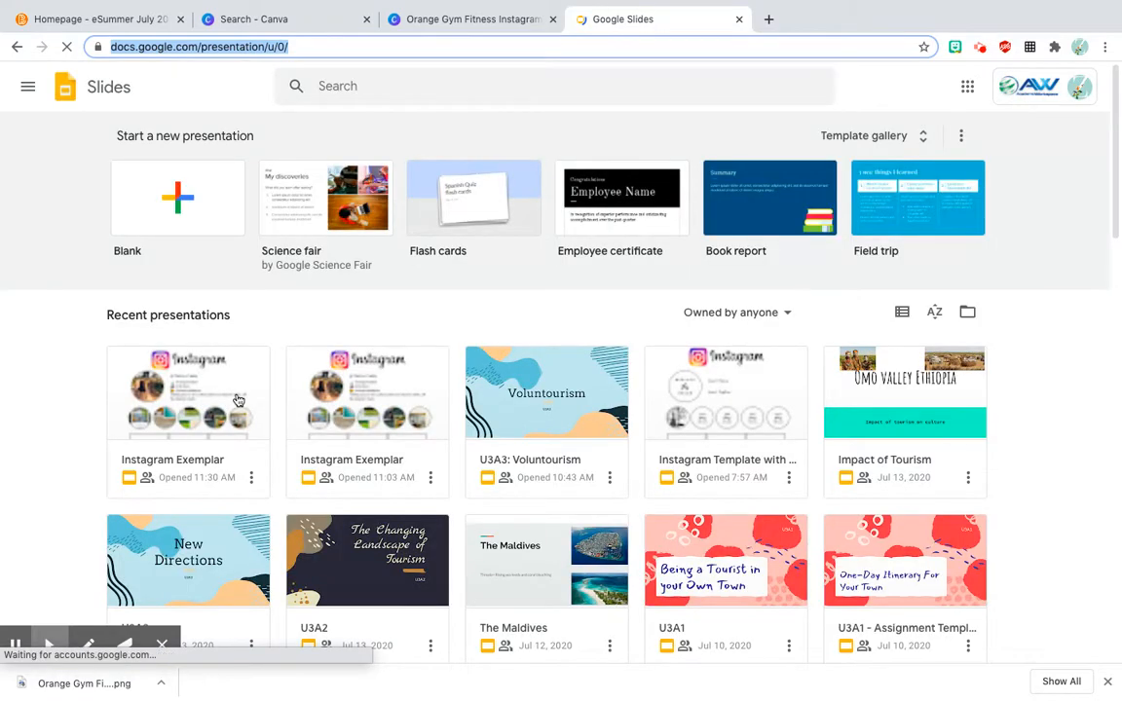
left_click(353, 397)
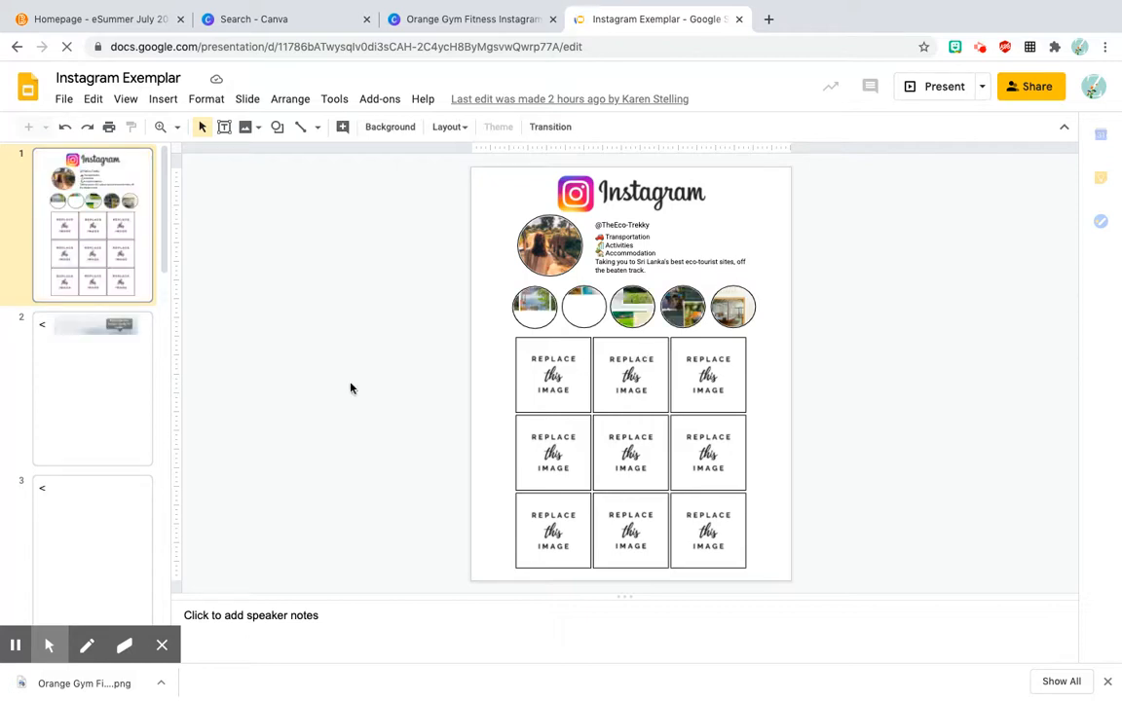
Step: Delete the existing story image on slide 6 and insert the downloaded Orange Gym Fitness PNG in its place
scroll(137, 393, "down", 1)
scroll(137, 394, "down", 3)
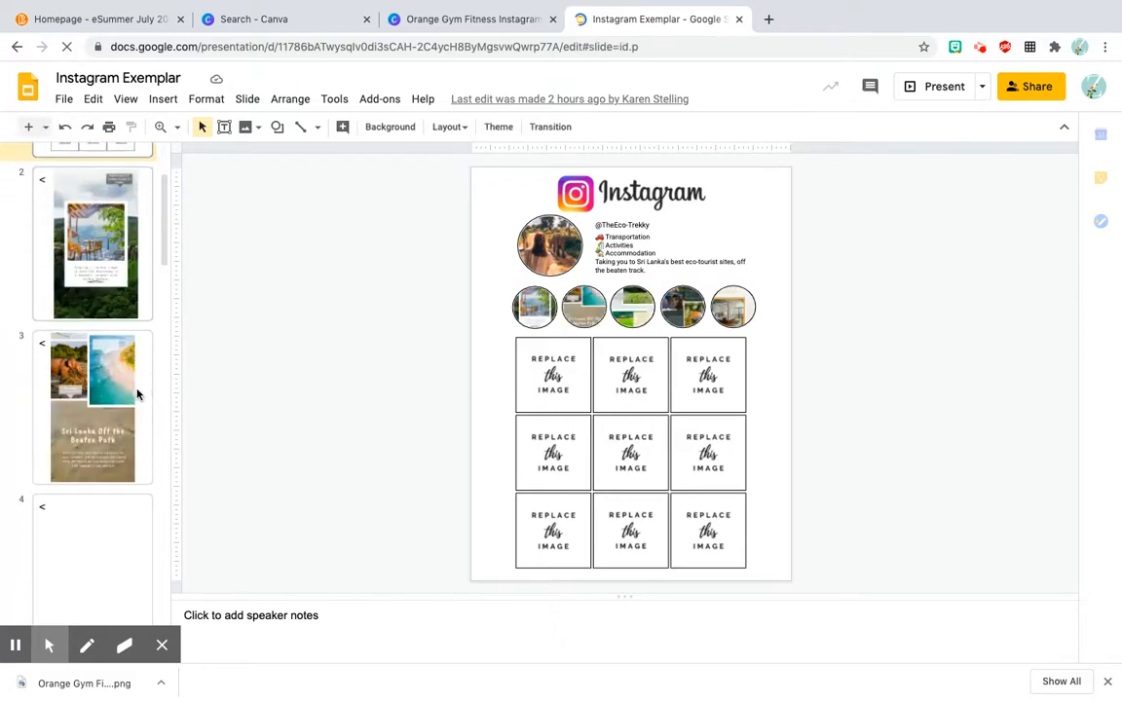
scroll(137, 393, "down", 2)
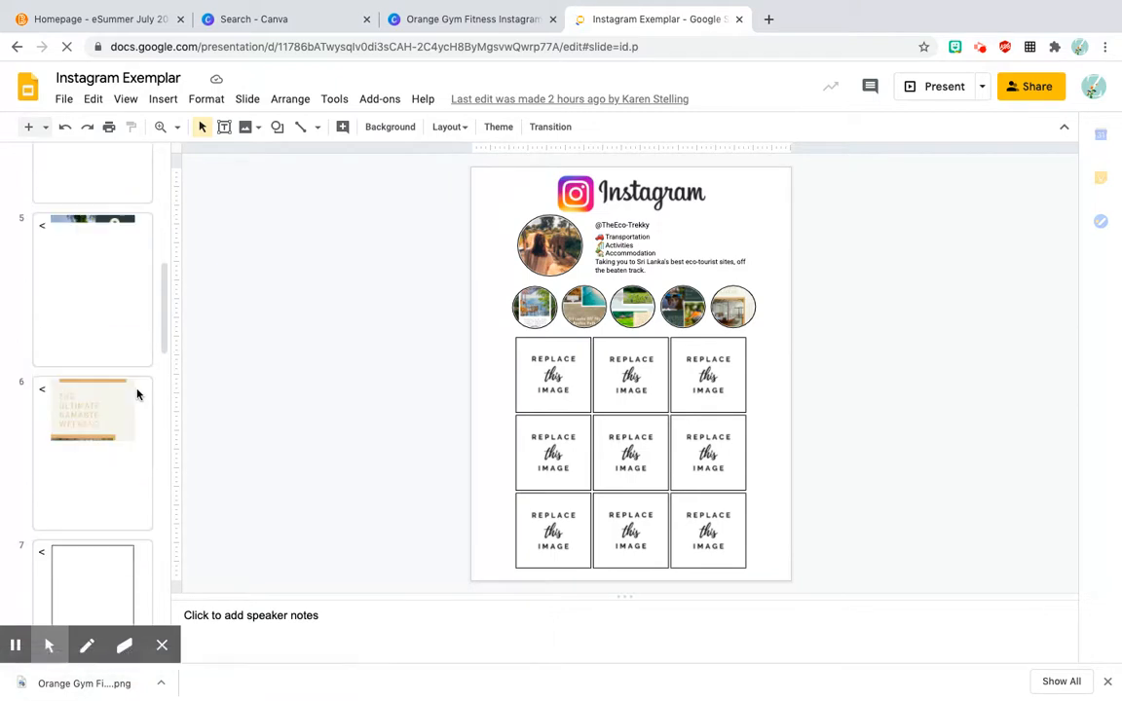
left_click(137, 394)
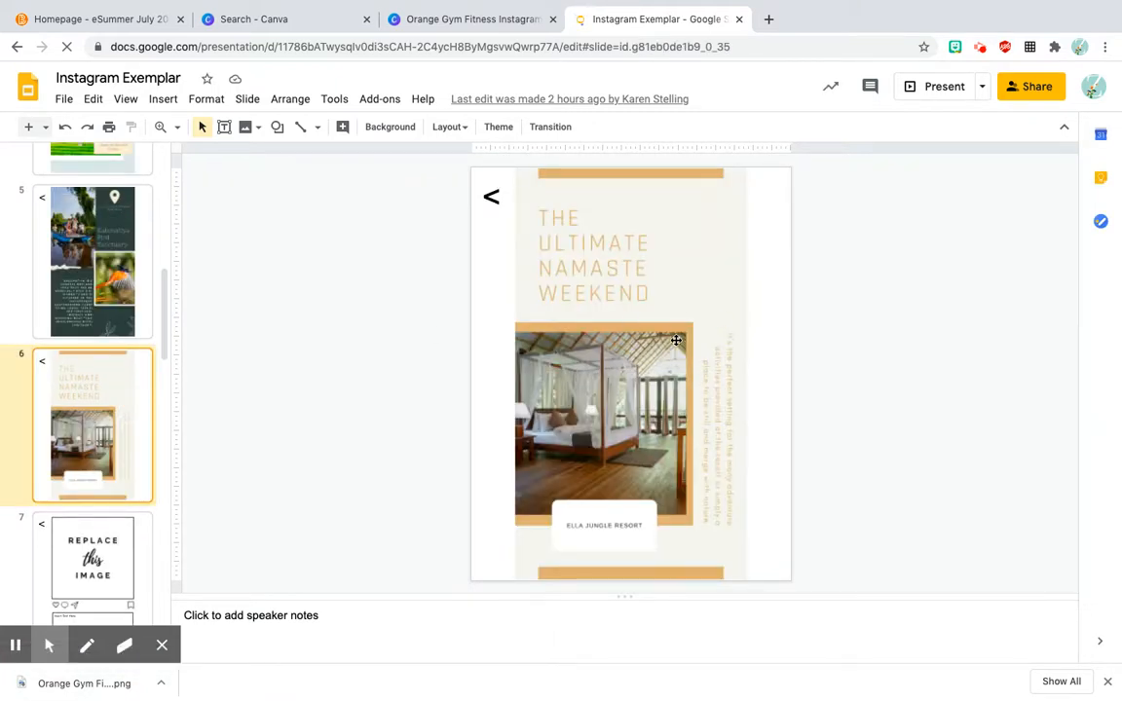
left_click(609, 306)
key("Delete")
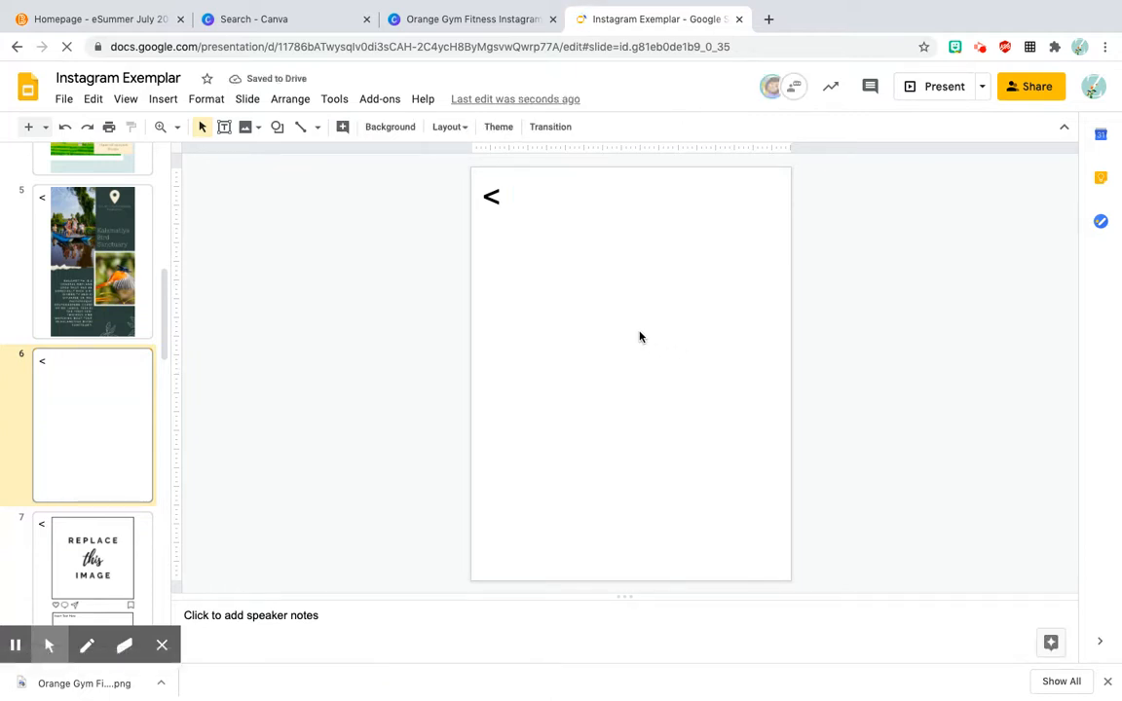
left_click_drag(117, 681, 683, 368)
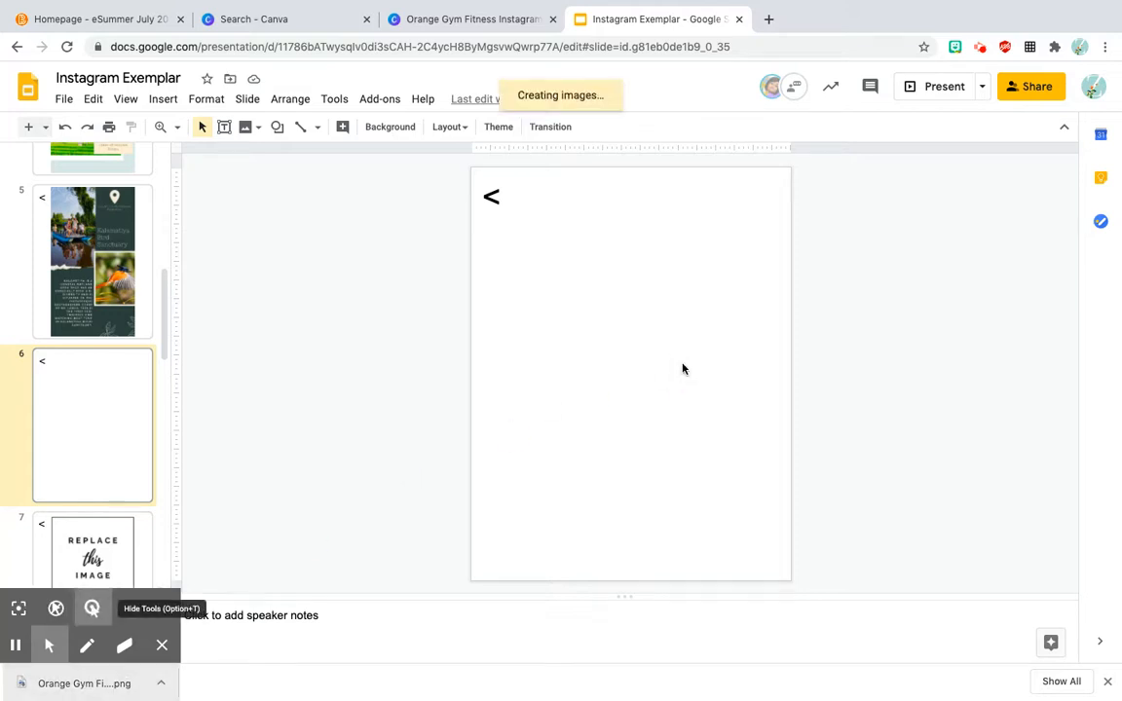
left_click(161, 100)
mouse_move(176, 135)
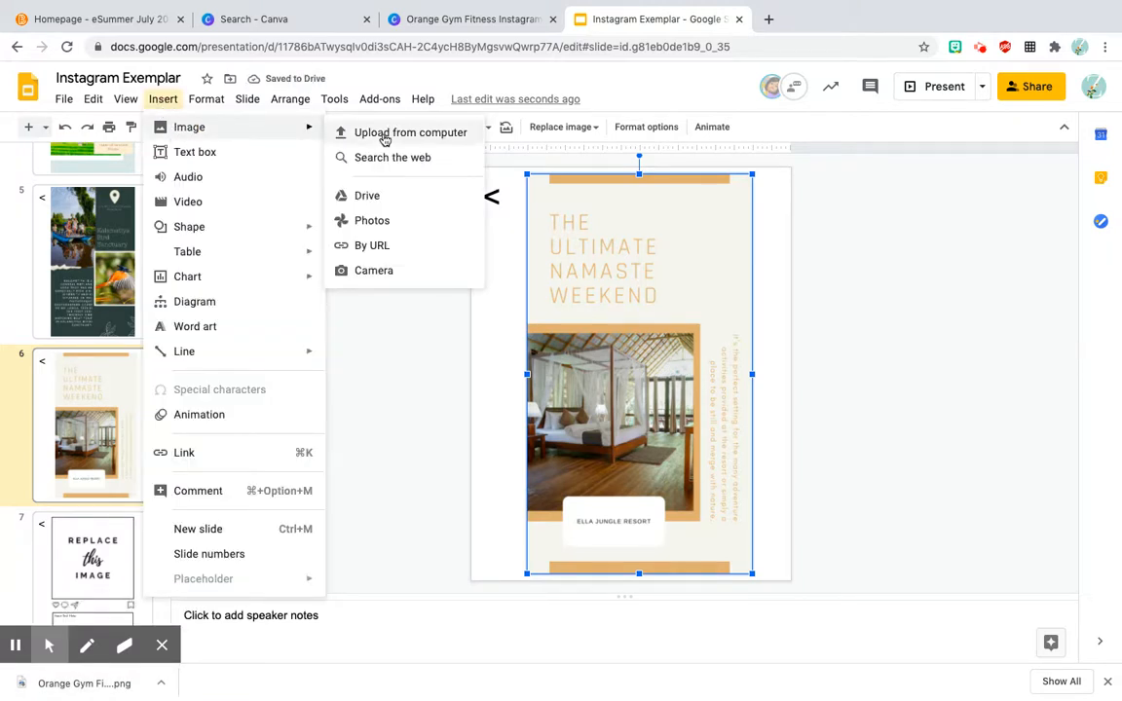
left_click(432, 496)
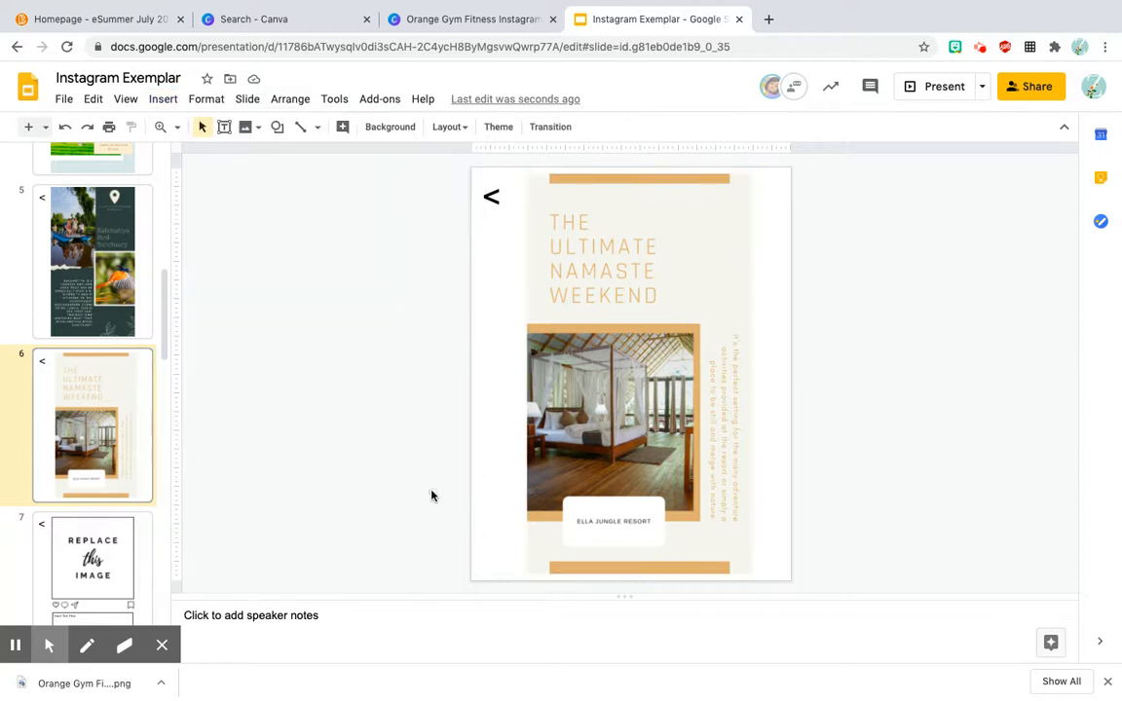
Step: Reposition the story image on slide 6 and enlarge it to fill the full slide height
left_click_drag(667, 279, 660, 280)
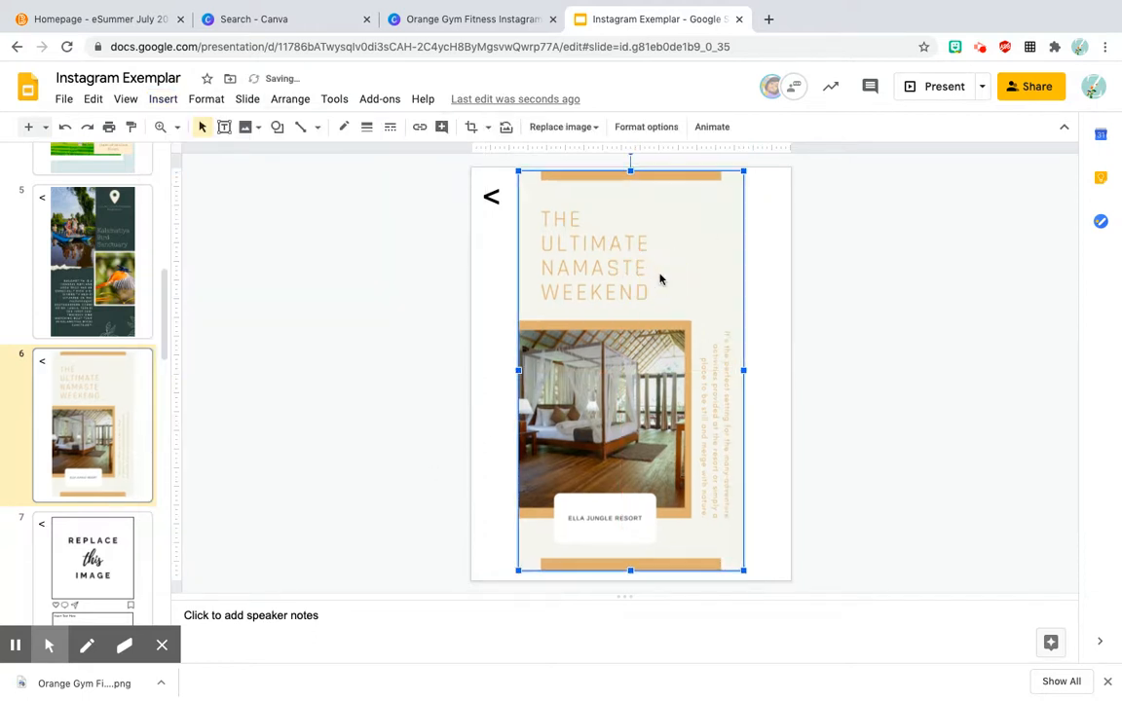
left_click(378, 466)
left_click(556, 530)
left_click_drag(516, 572, 514, 581)
left_click_drag(745, 172, 744, 168)
left_click(400, 356)
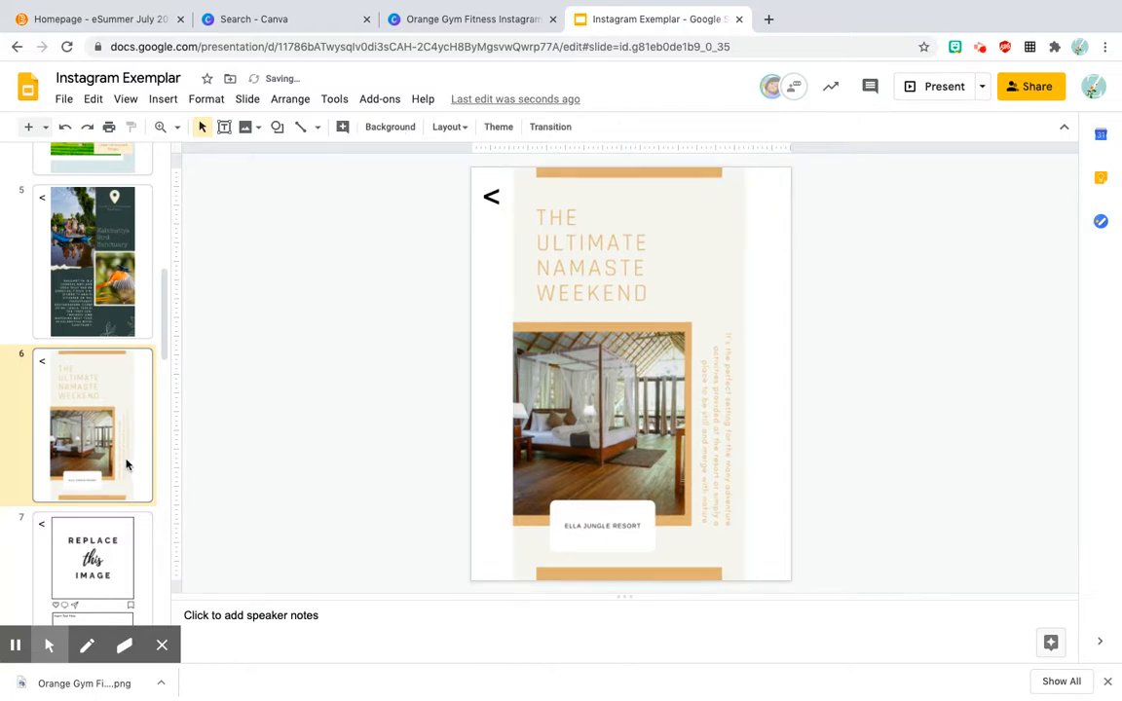
Step: Examine the slide link on the fifth story circle of slide 1 and its target slide, and return to slide 1
scroll(125, 465, "up", 8)
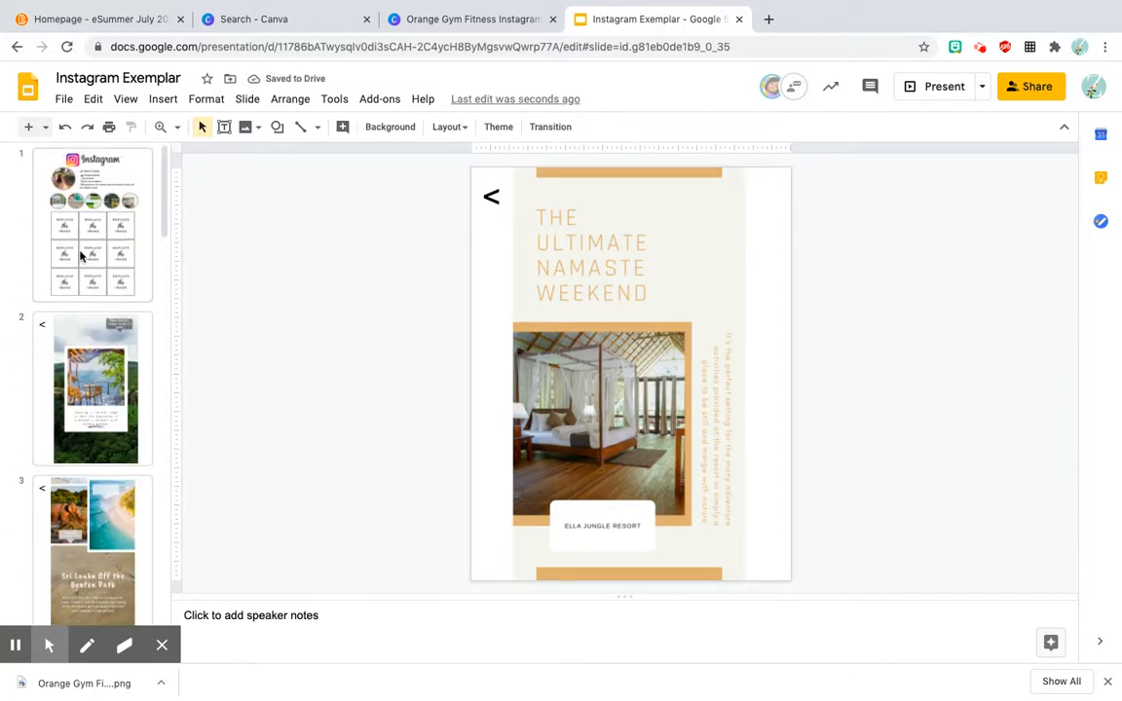
left_click(82, 255)
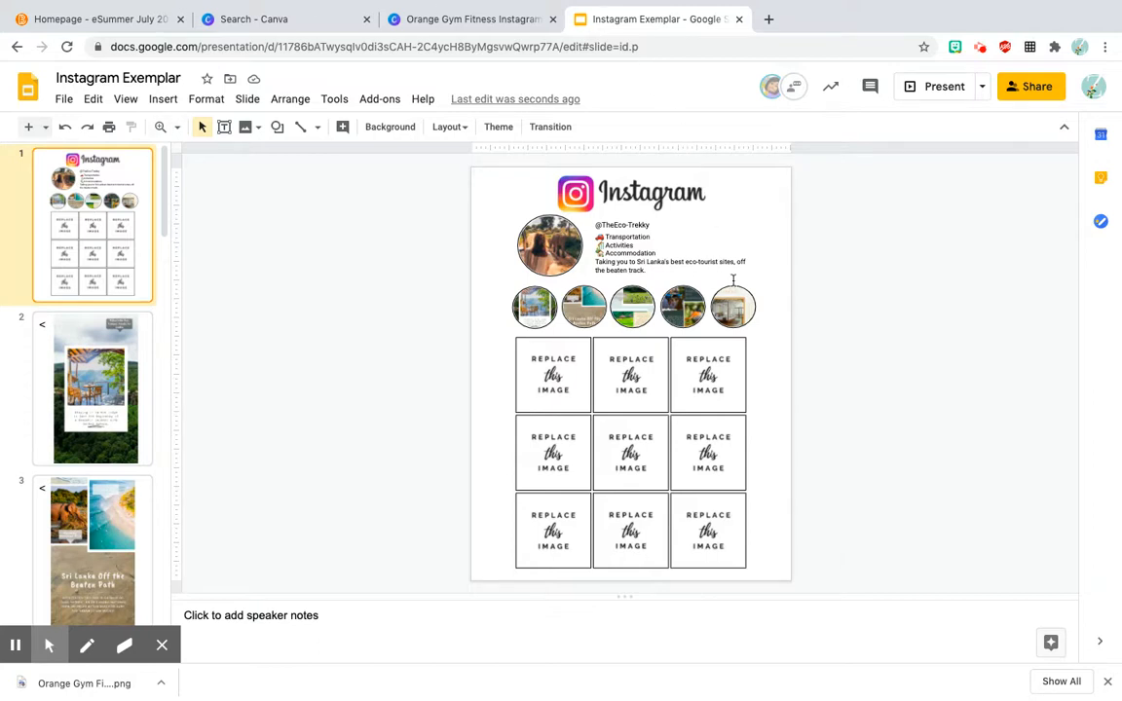
left_click(732, 319)
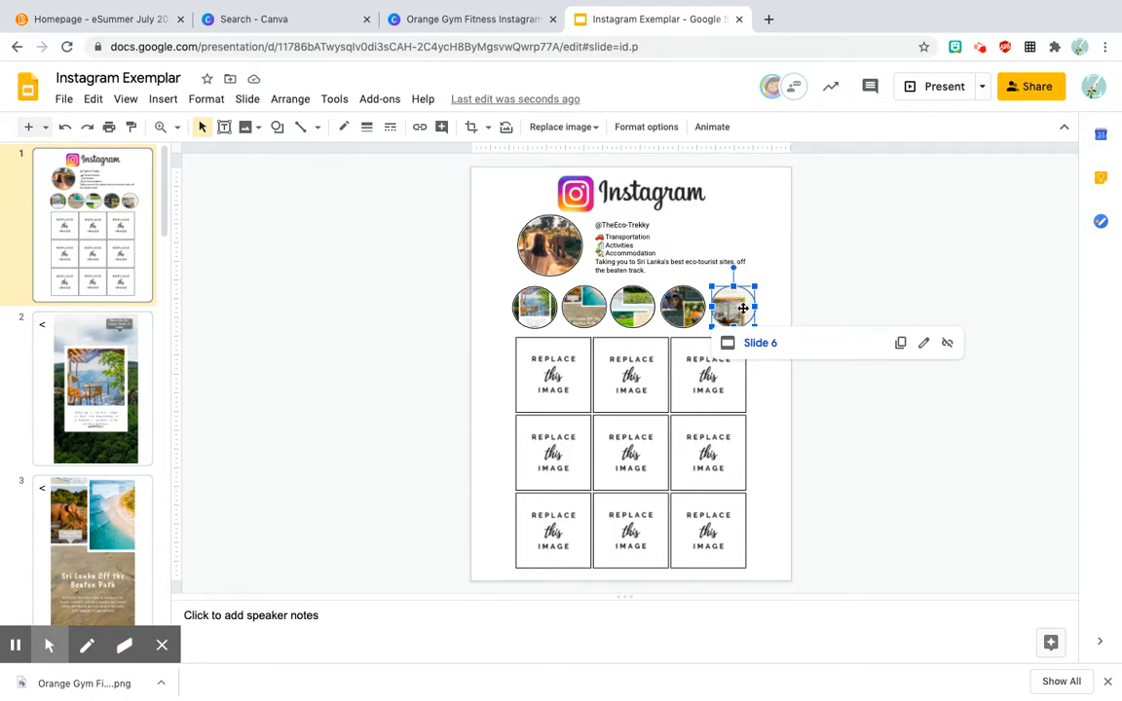
scroll(98, 390, "down", 10)
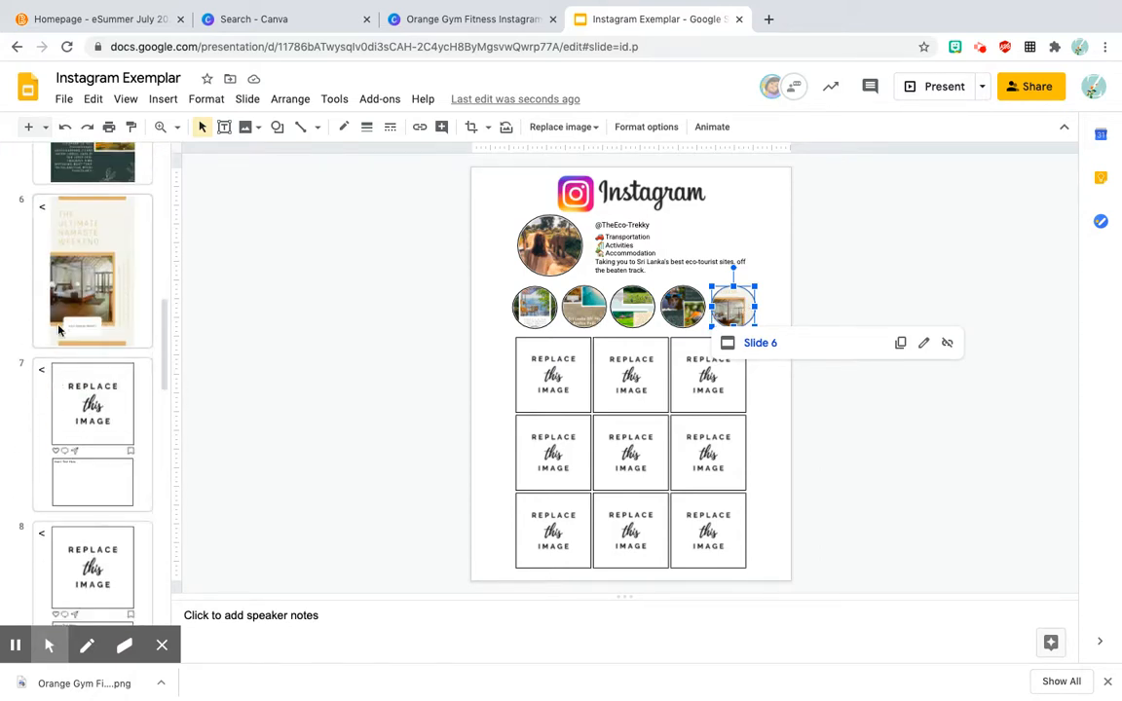
left_click(59, 326)
scroll(58, 327, "up", 10)
left_click(77, 261)
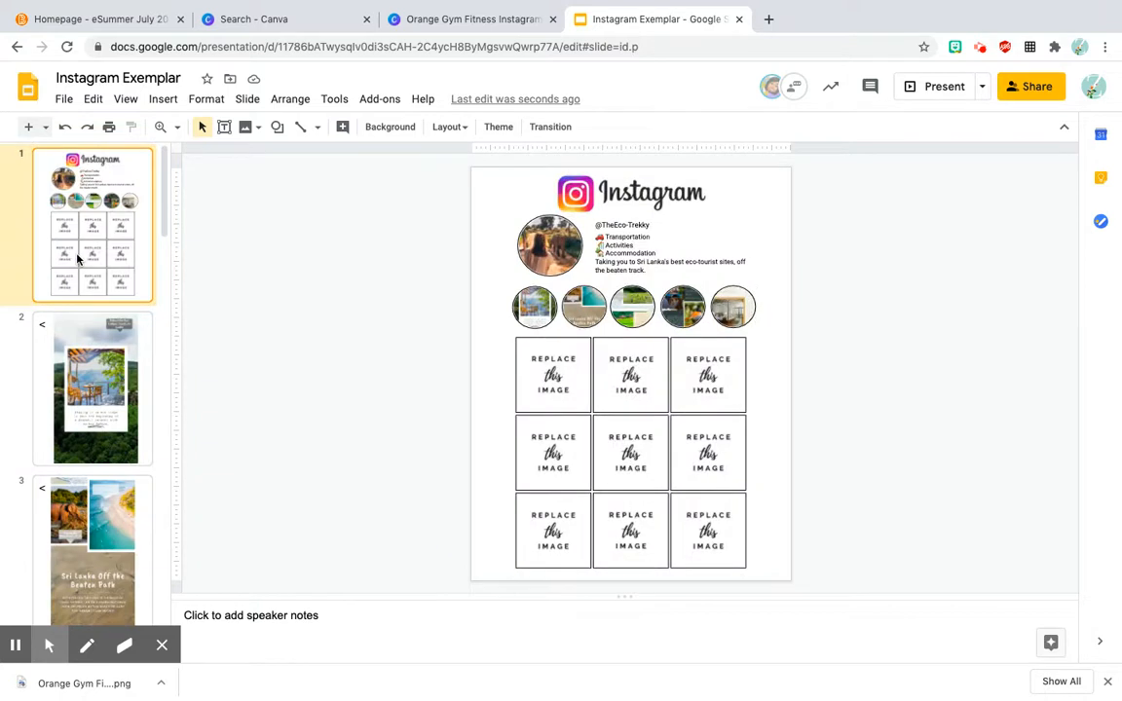
Step: Replace the fifth story circle's image on slide 1 with Orange Gym Fitness Instagram Story (1).png from the Downloads folder
left_click(726, 308)
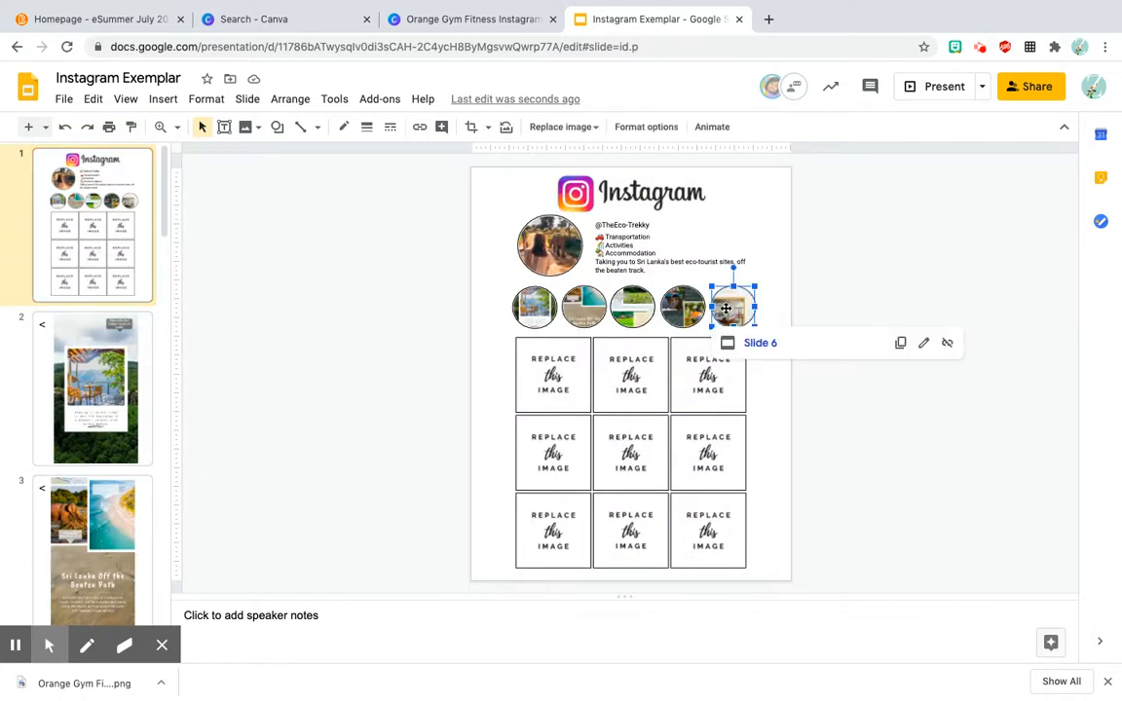
left_click(561, 129)
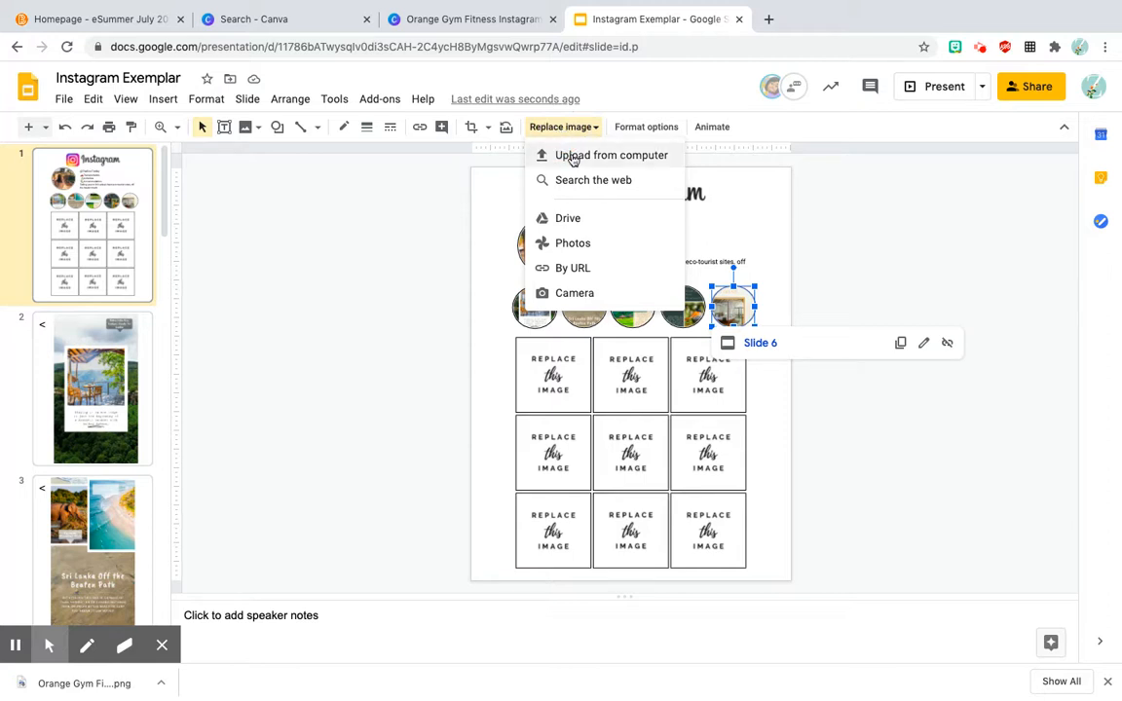
left_click(573, 157)
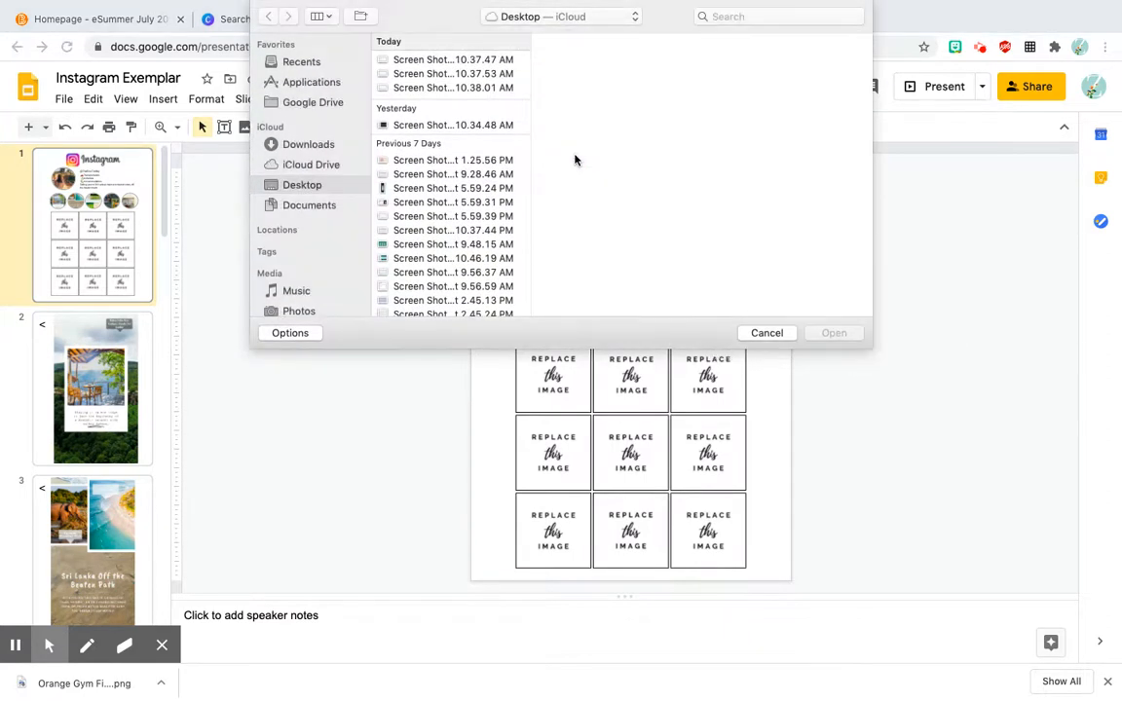
scroll(521, 197, "down", 10)
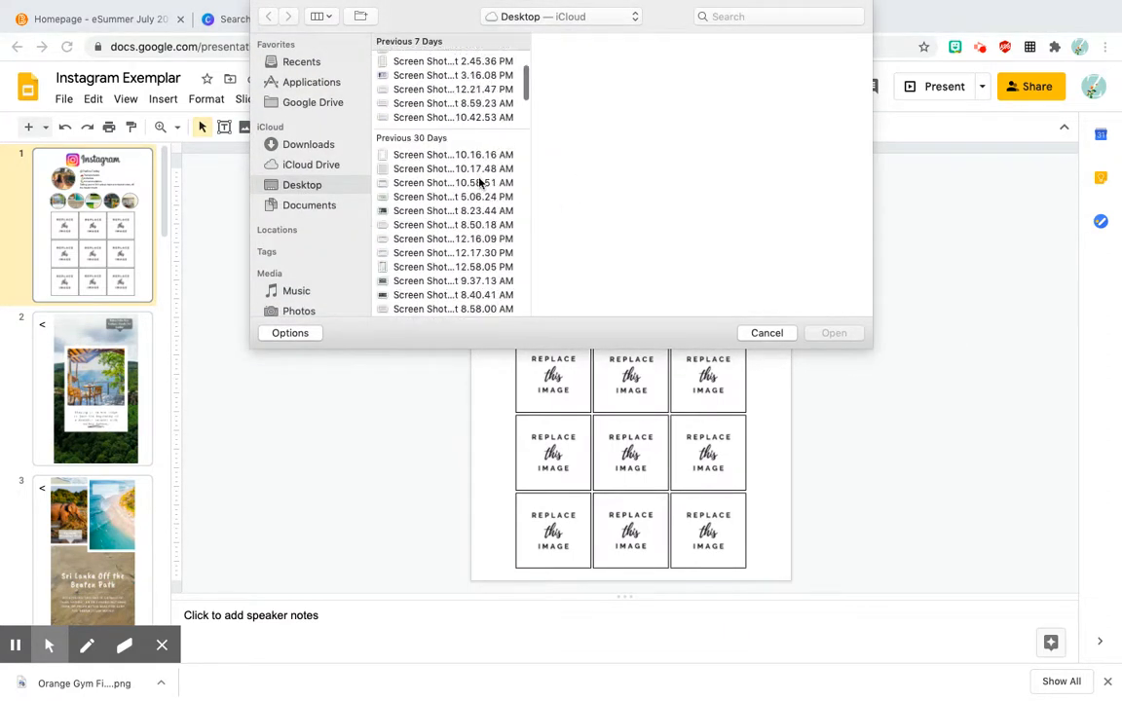
scroll(479, 183, "down", 3)
scroll(468, 186, "up", 10)
left_click(295, 144)
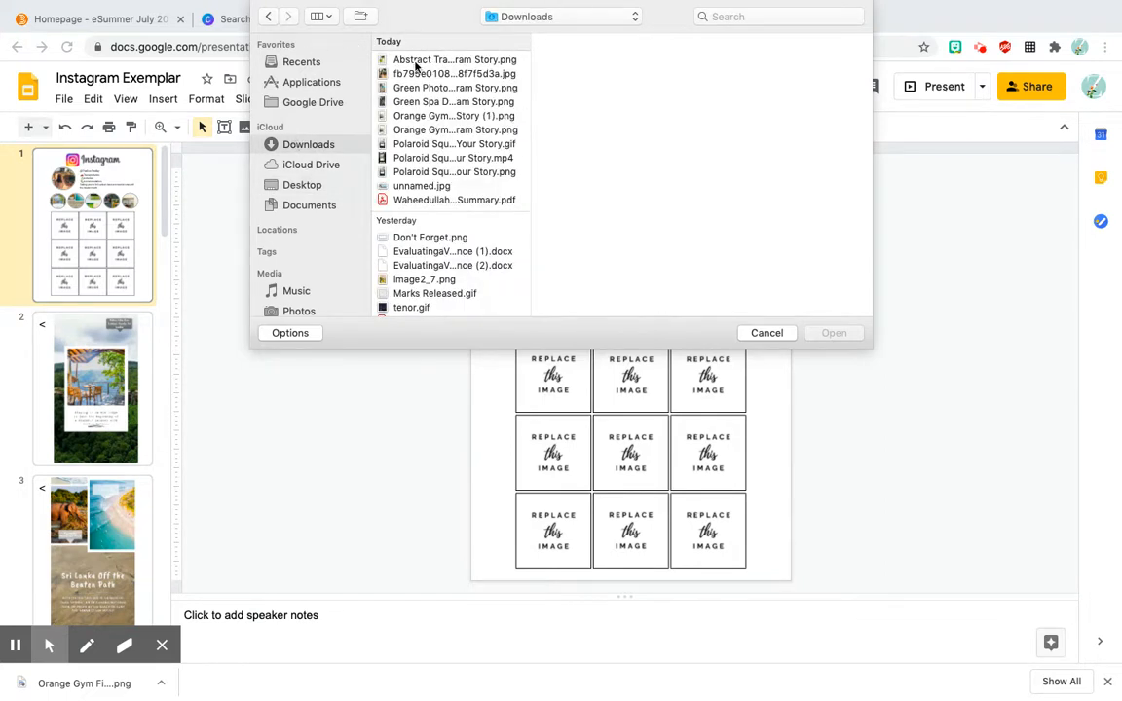
left_click(415, 60)
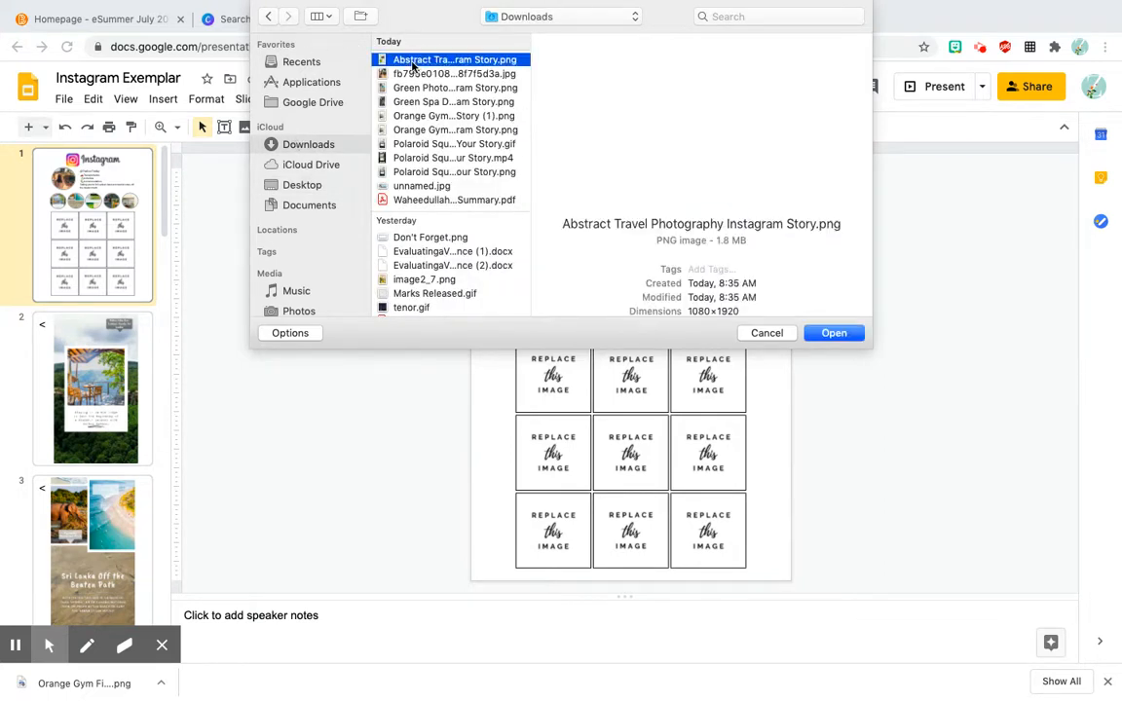
left_click(411, 117)
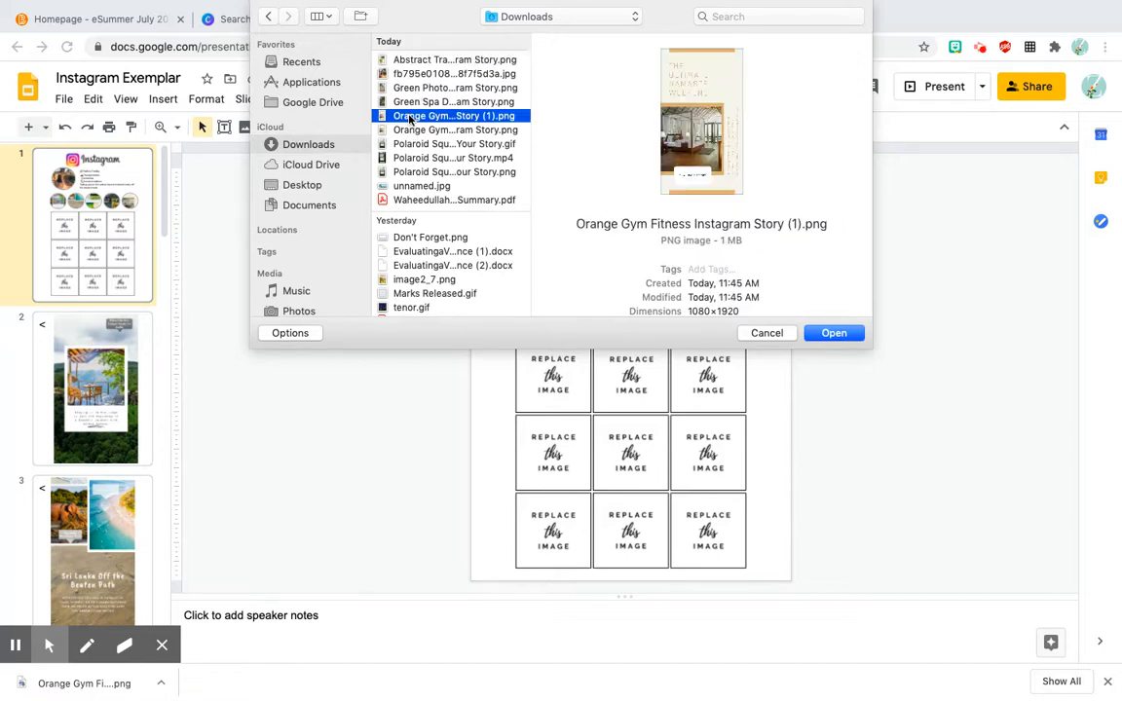
double_click(410, 117)
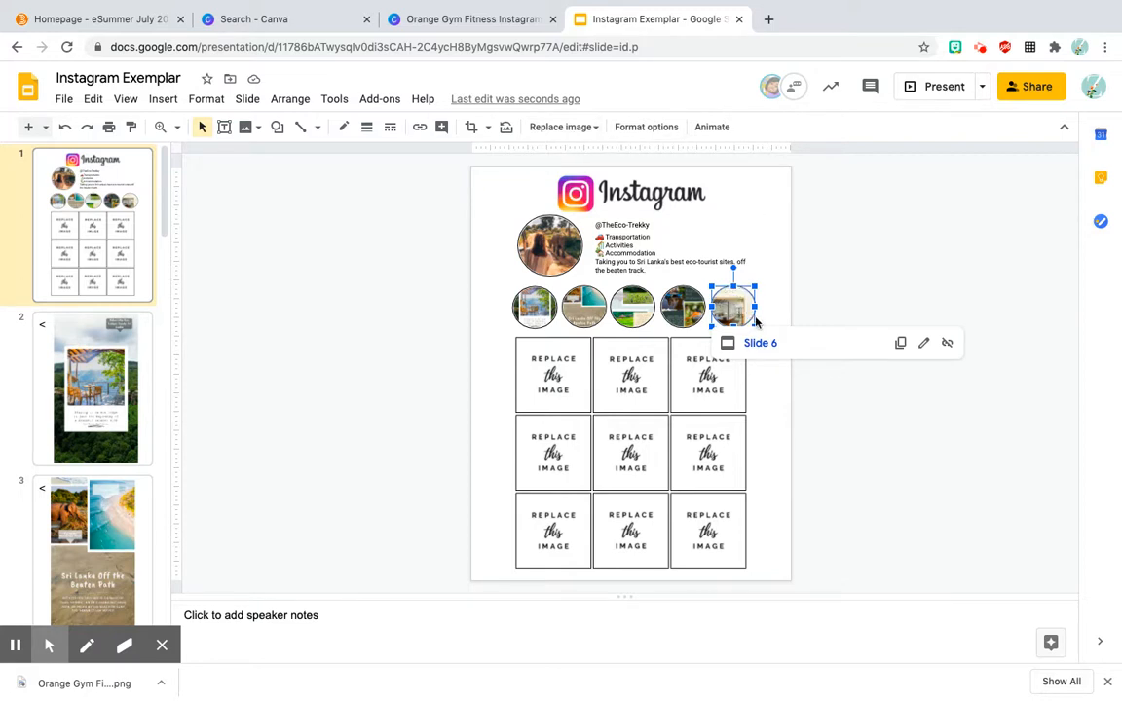
Step: Present from slide 1, test the fifth story circle's link, and exit the presentation back to slide 1
left_click(925, 93)
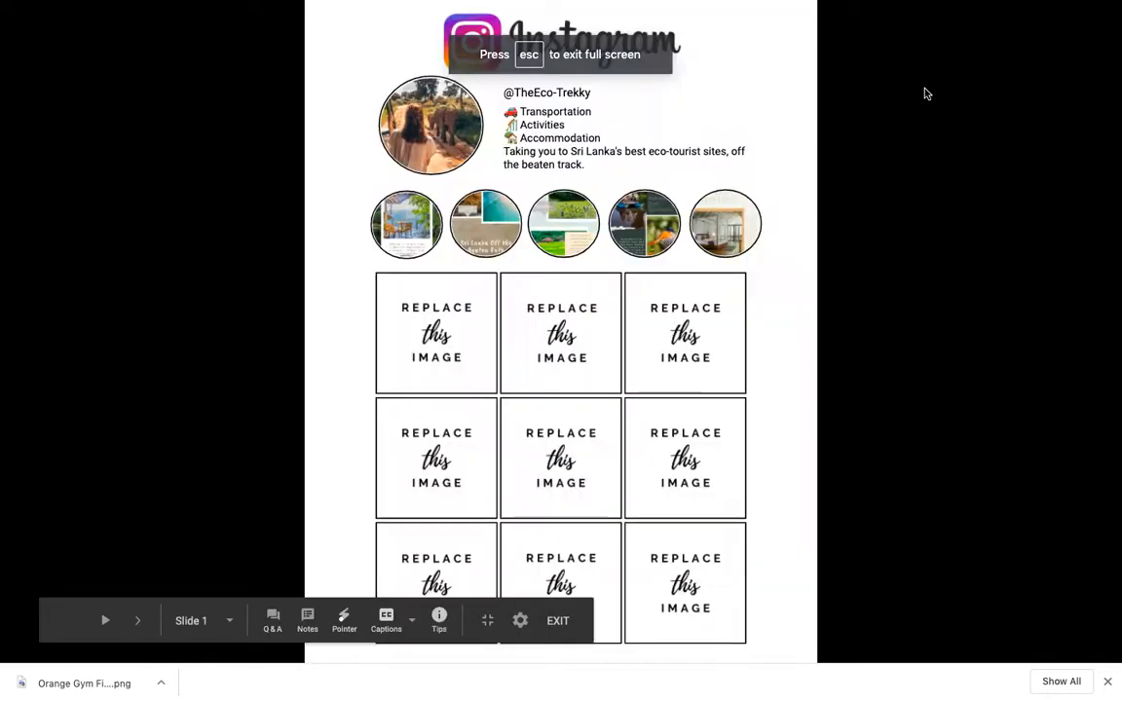
left_click(726, 221)
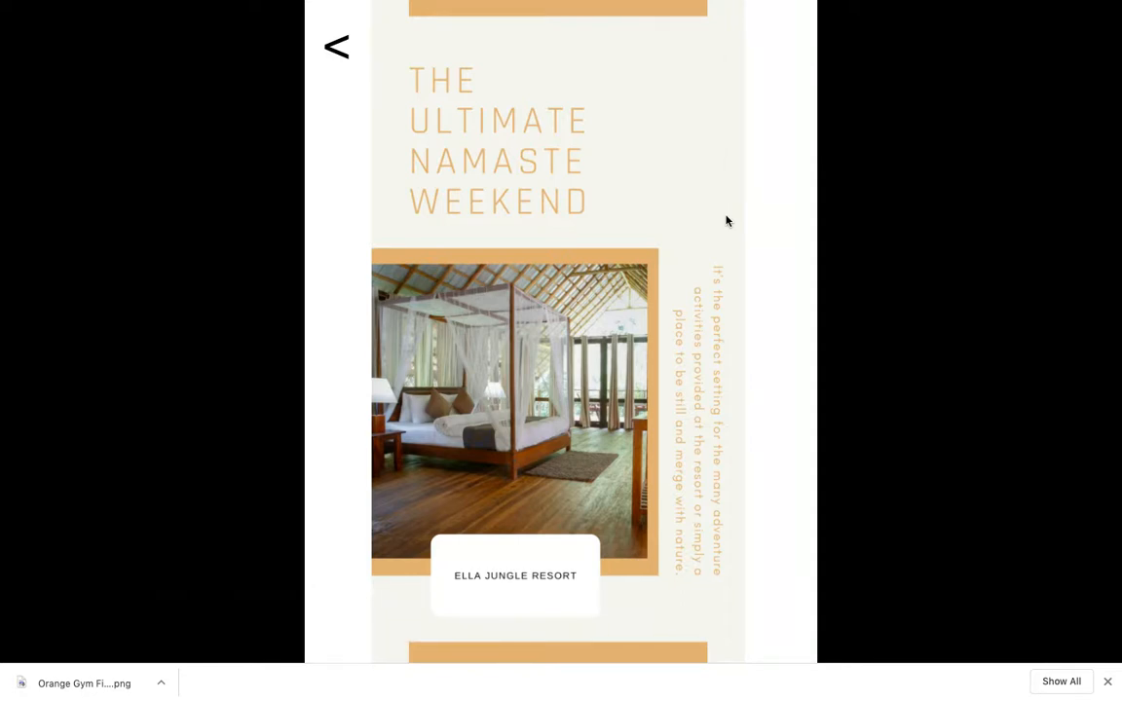
key("Escape")
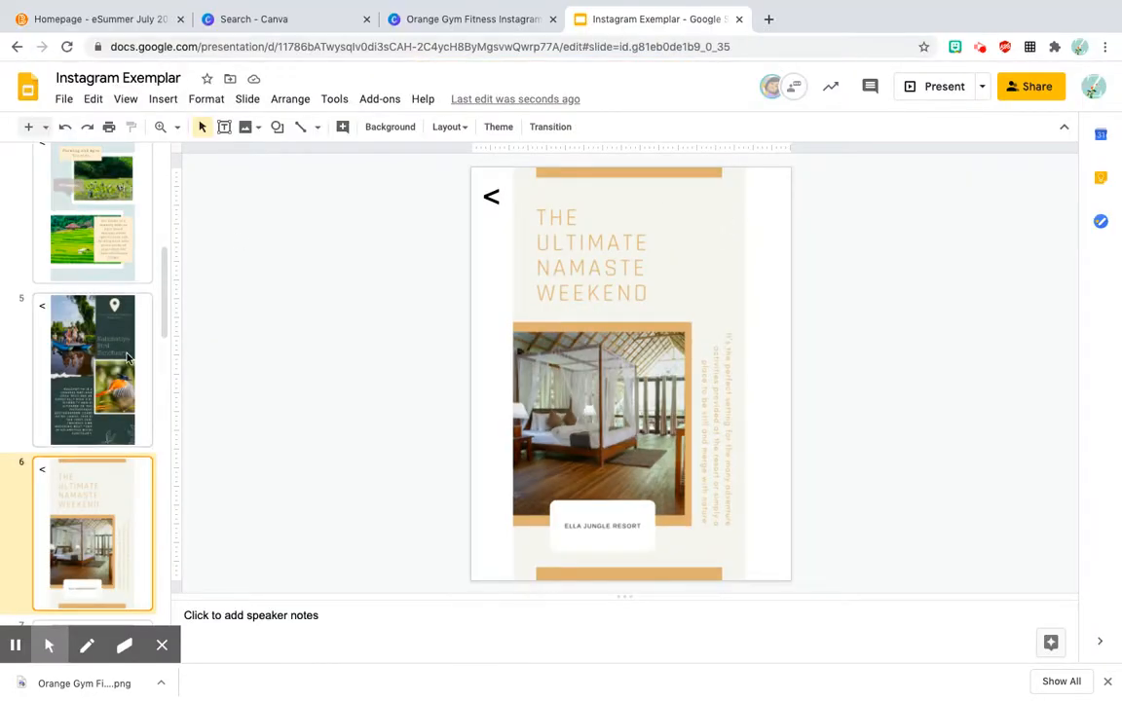
scroll(127, 358, "up", 5)
left_click(122, 206)
Step: Switch to the Canva design and search the elements for "line", filtered to animated results
left_click(447, 20)
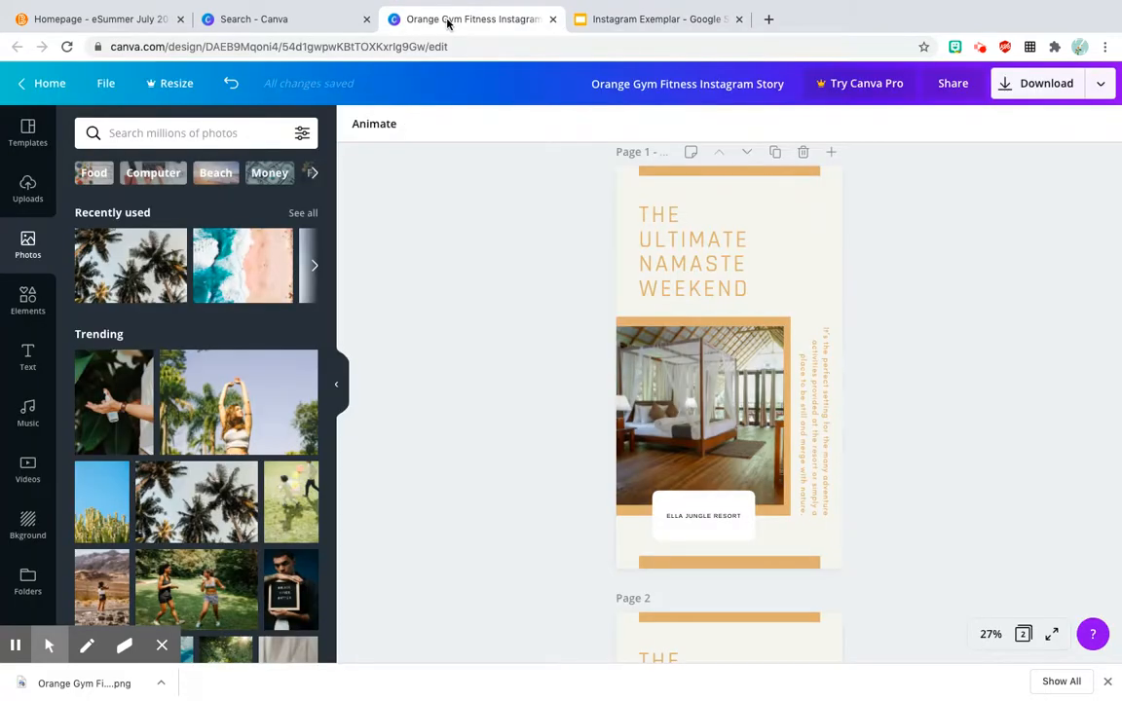
left_click(28, 298)
left_click(218, 133)
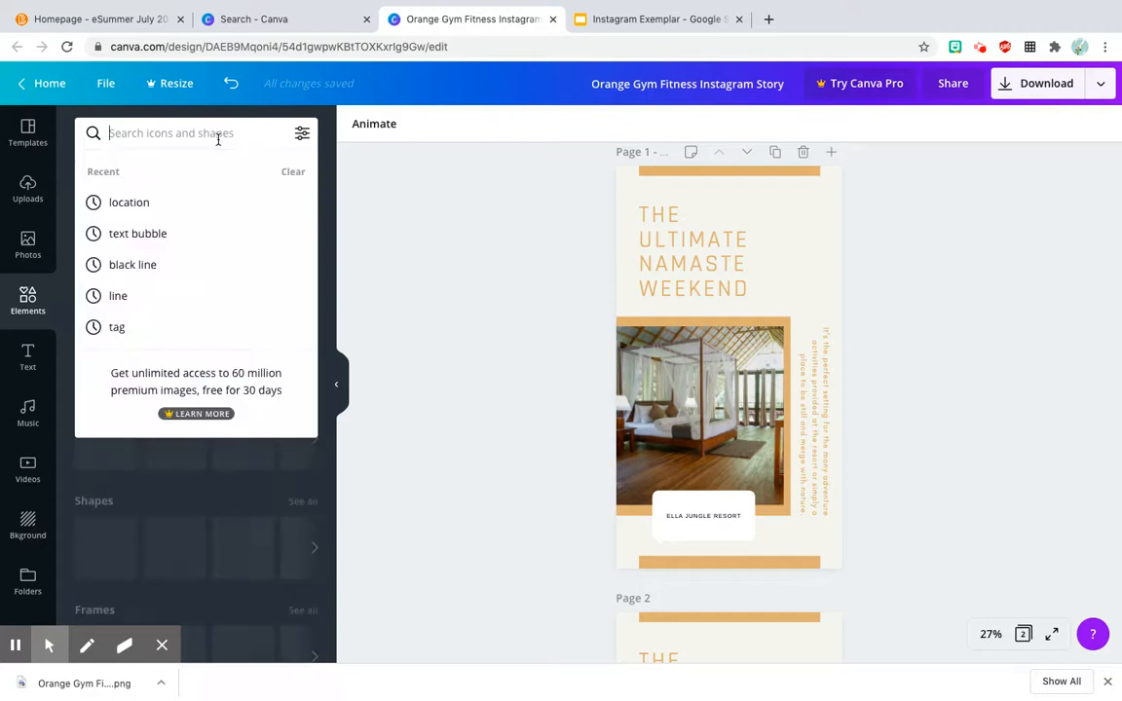
type("line")
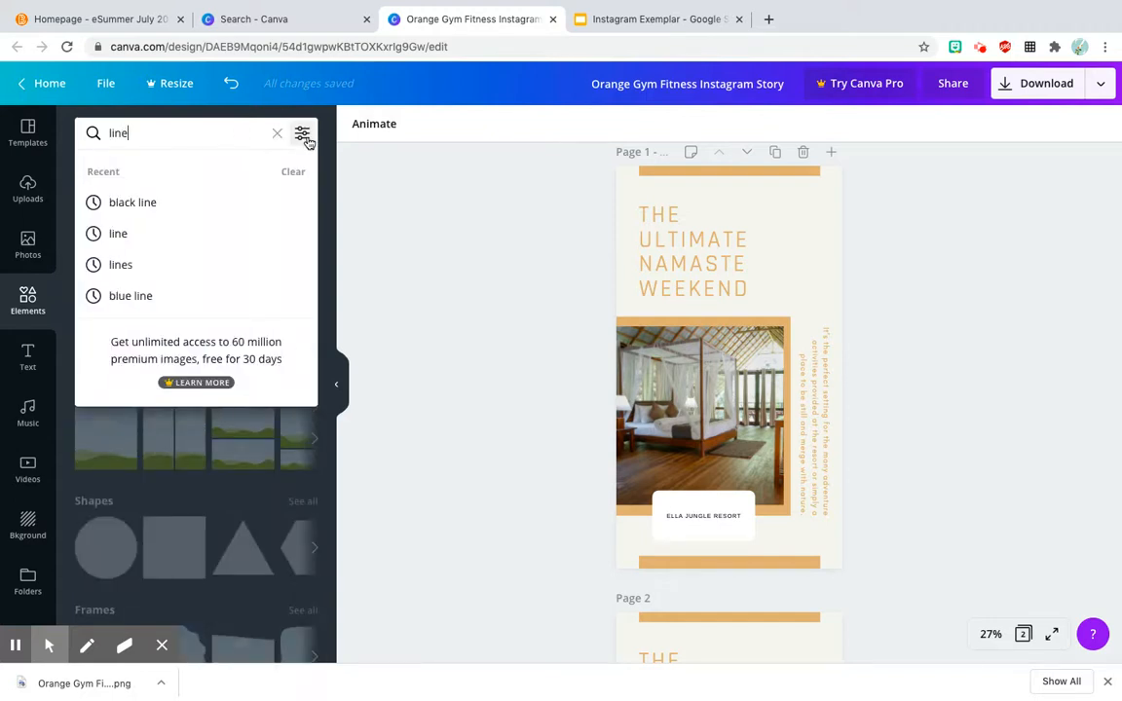
key("Return")
left_click(303, 137)
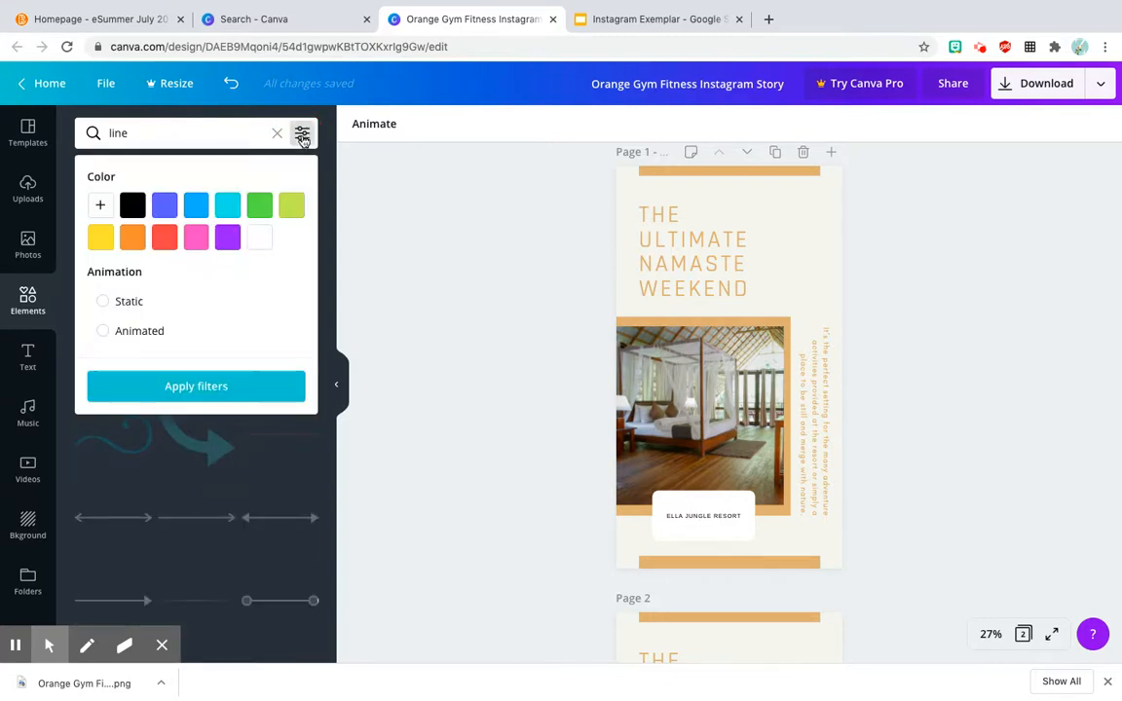
left_click(144, 332)
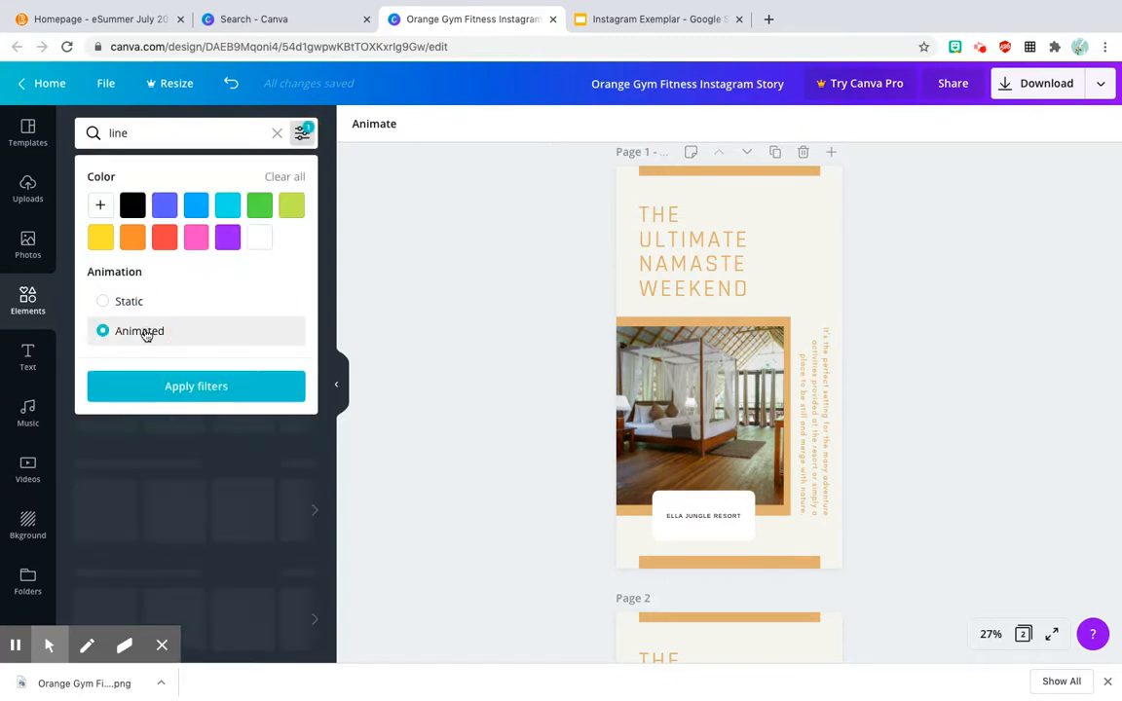
left_click(201, 390)
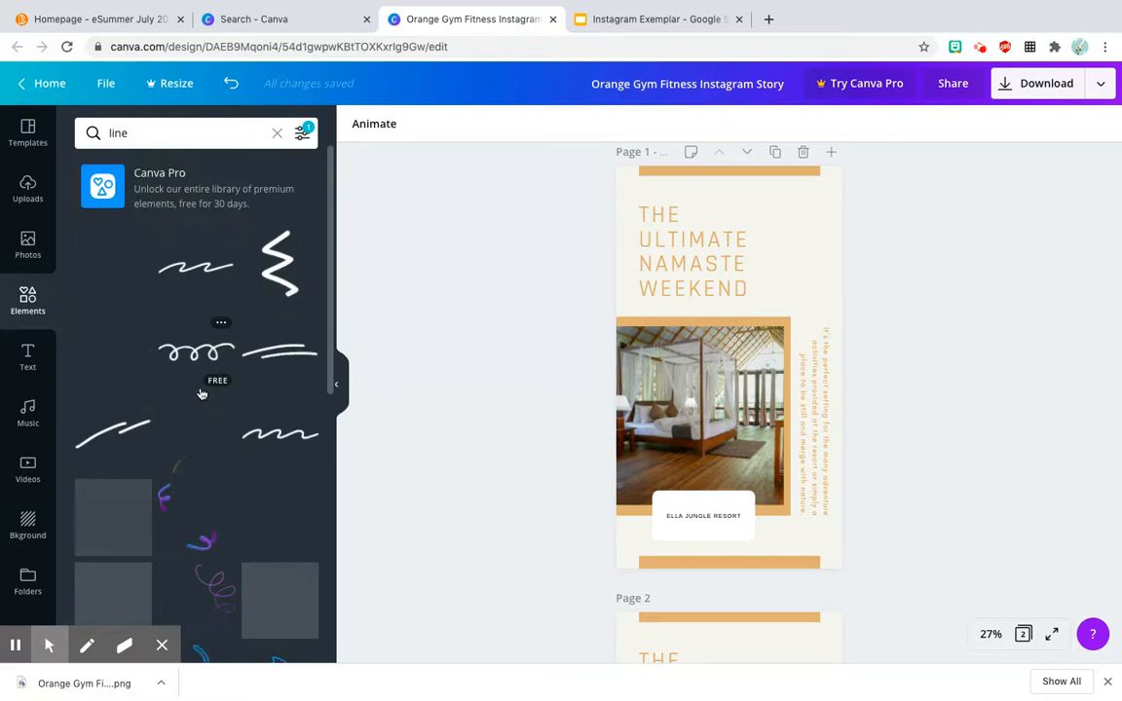
Step: Add the white animated squiggle line to page 1 and place it just above the Ella Jungle Resort label
left_click(194, 277)
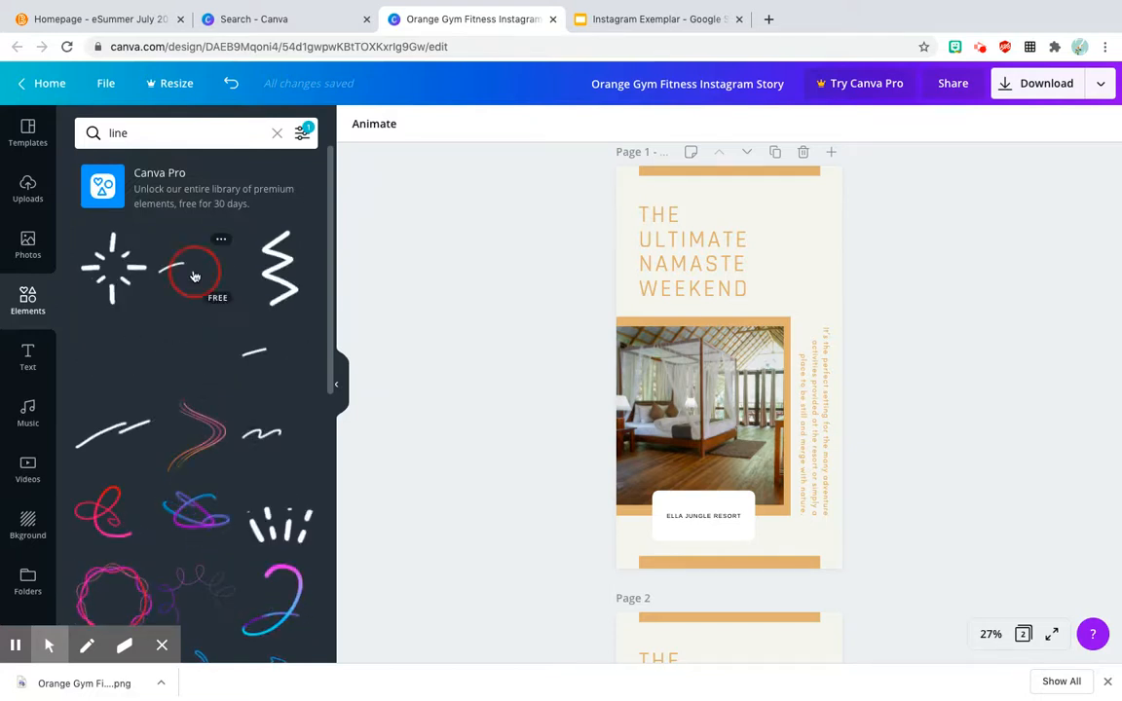
mouse_move(819, 352)
left_mouse_down()
mouse_move(703, 383)
mouse_move(706, 485)
mouse_move(680, 471)
left_mouse_up()
left_click(995, 435)
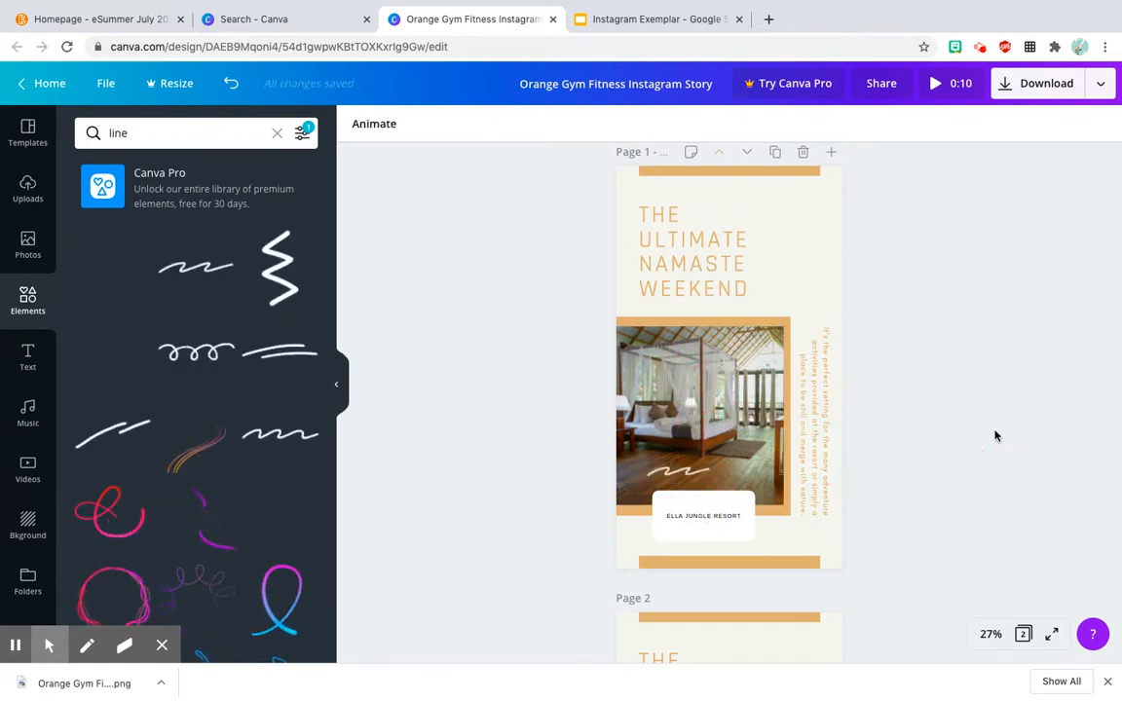
Step: Set the download file type to GIF for all pages of the story design
left_click(1058, 82)
left_click(962, 201)
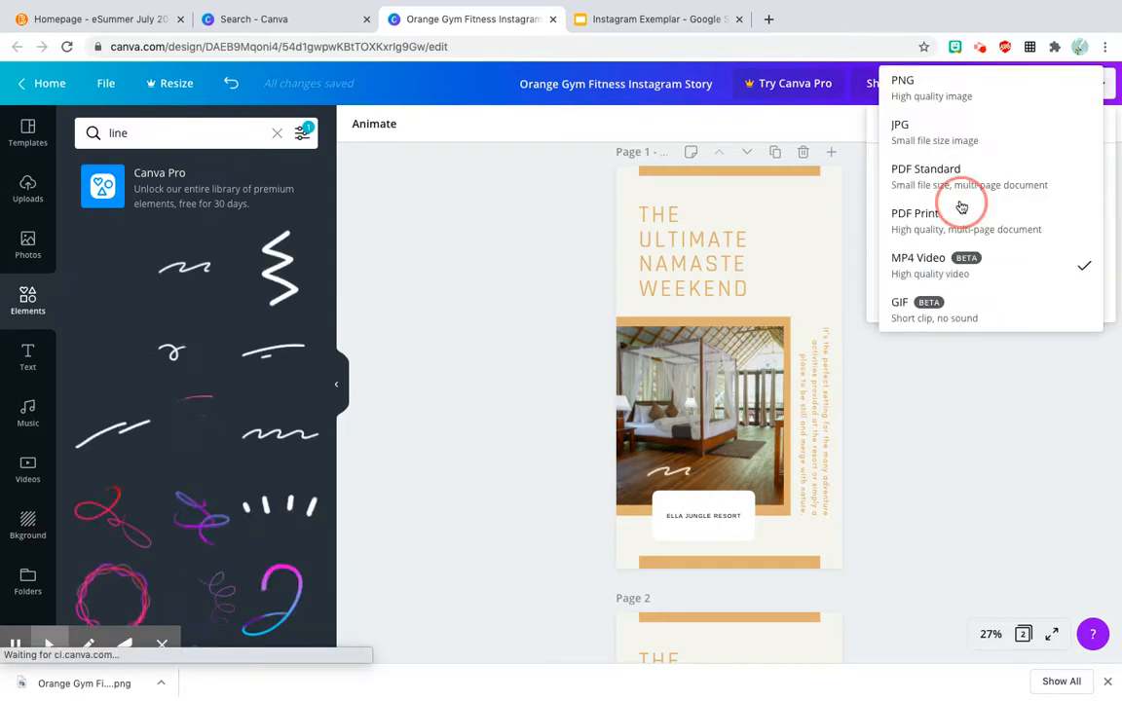
left_click(954, 309)
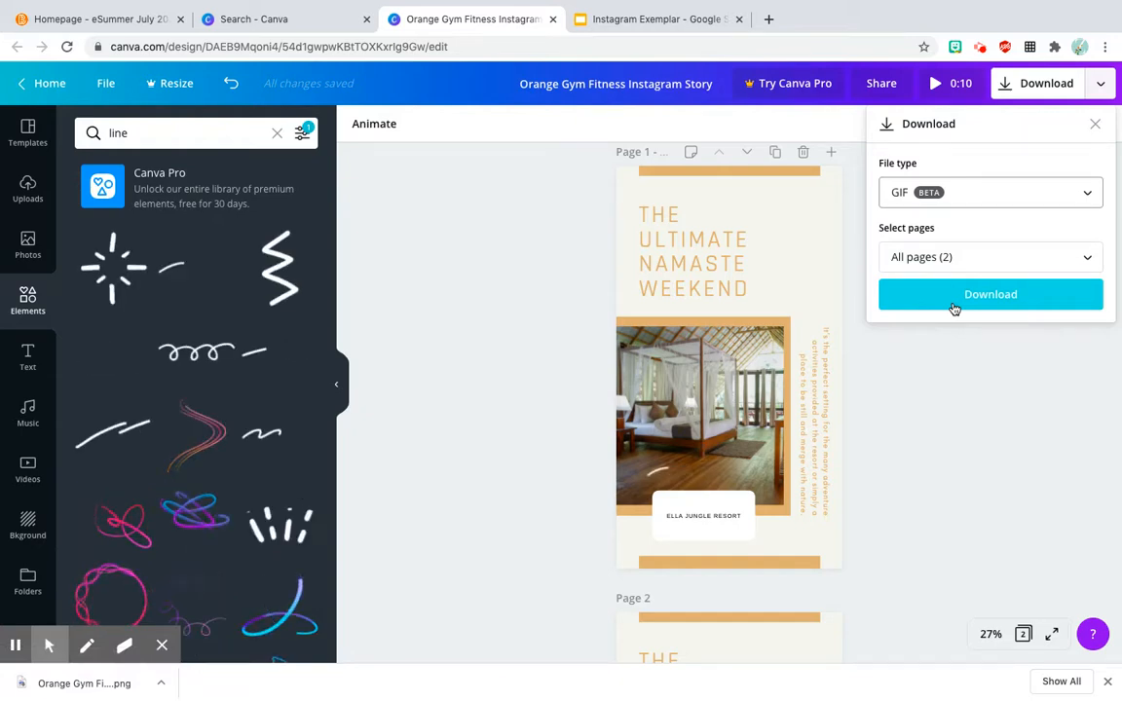
Step: Check the insert options and slide 2 in the Instagram Exemplar slides, then return to the Canva story and close its download settings
left_click(585, 13)
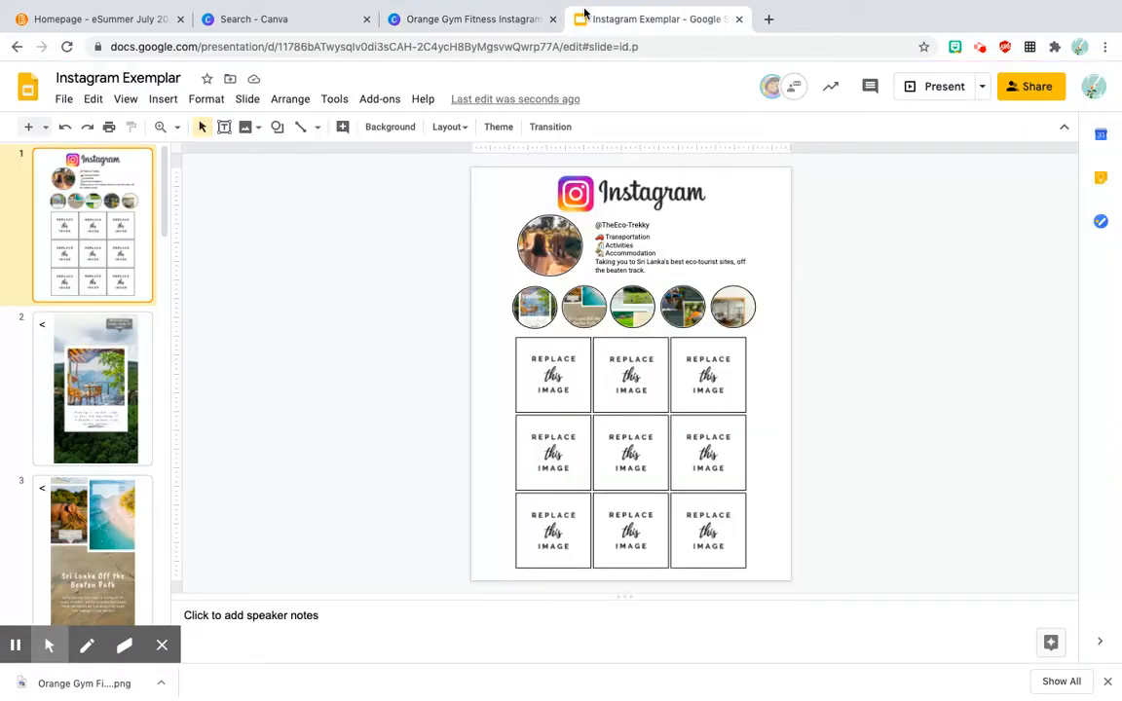
left_click(163, 99)
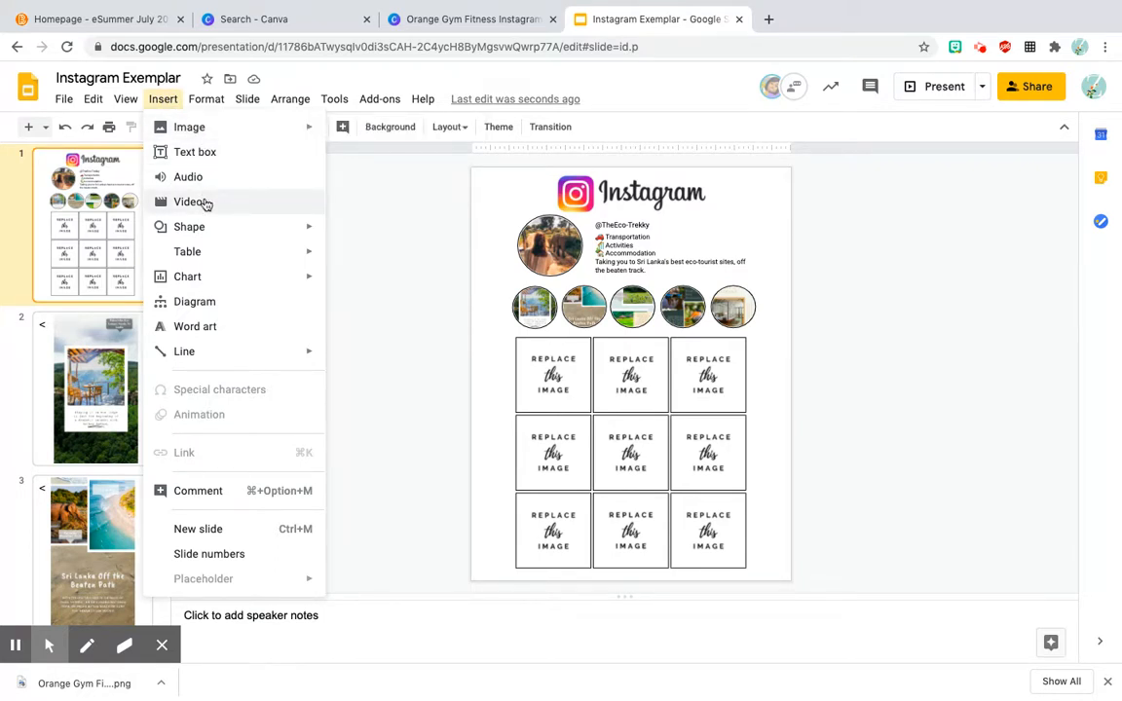
left_click(102, 424)
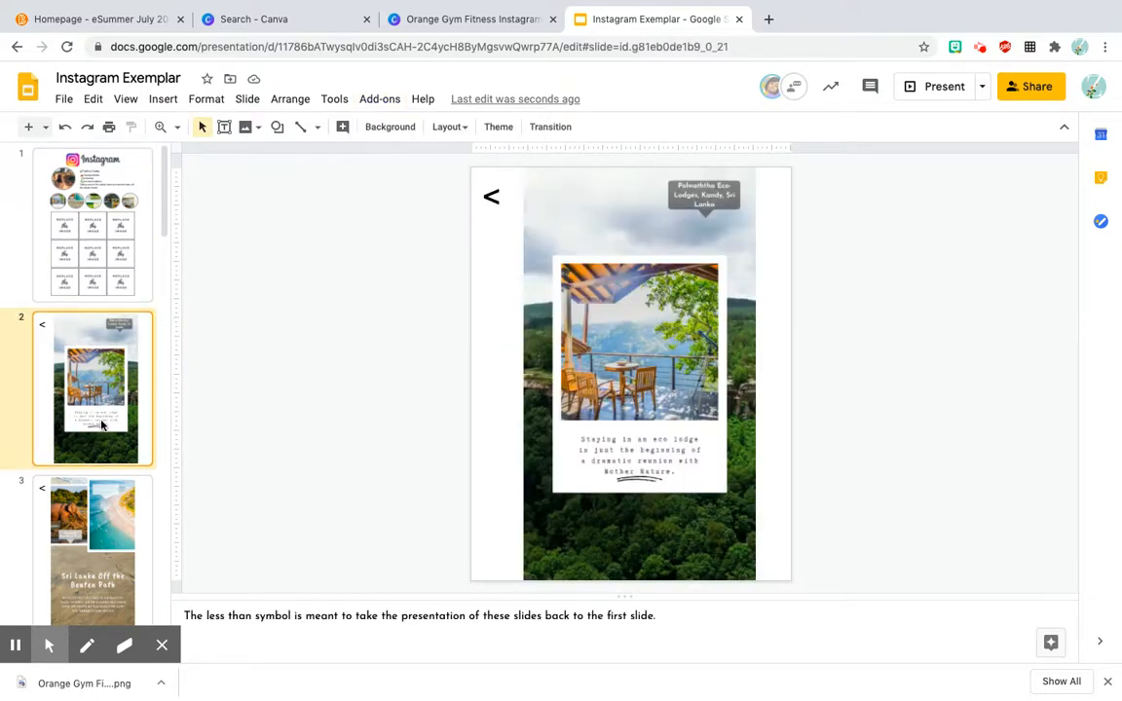
left_click(422, 19)
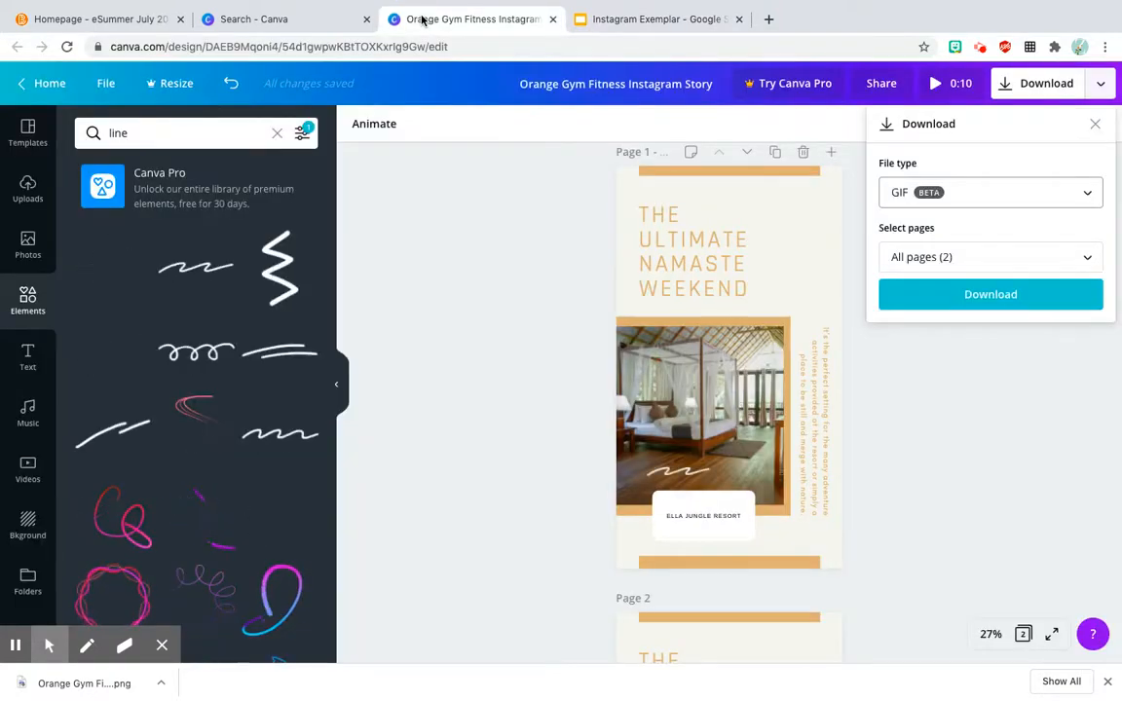
left_click(1096, 126)
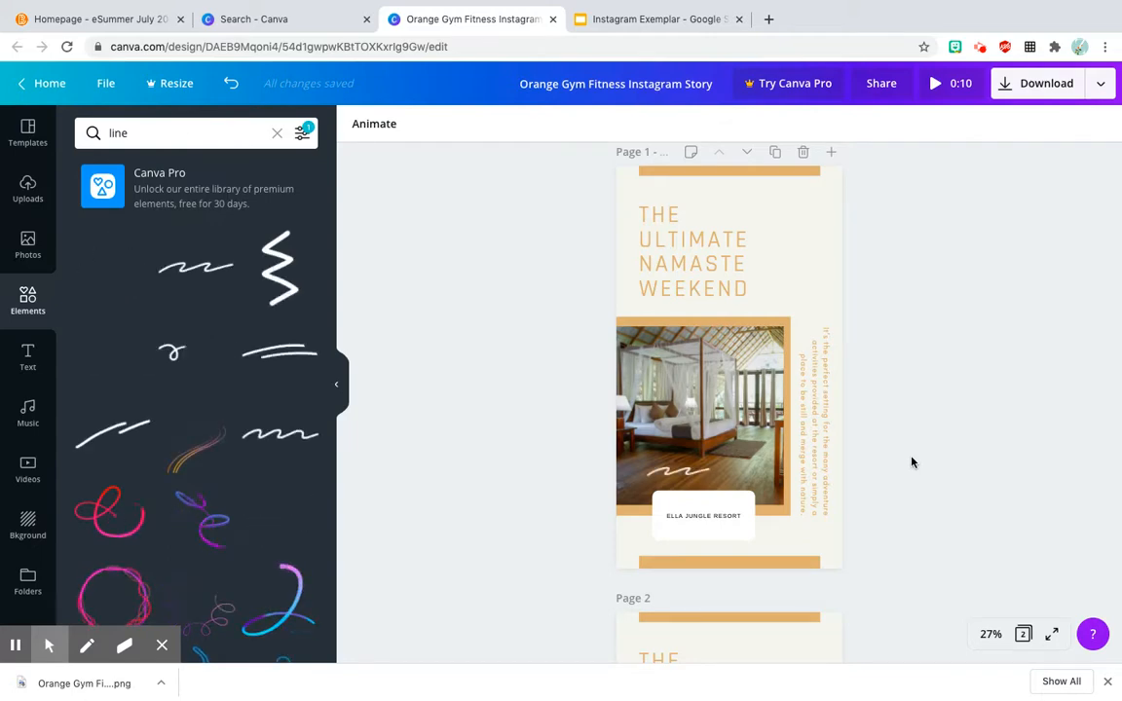
Step: Switch to the Instagram Exemplar slides and examine the replaceable image and text box on post slide 8
left_click(597, 21)
scroll(119, 433, "down", 10)
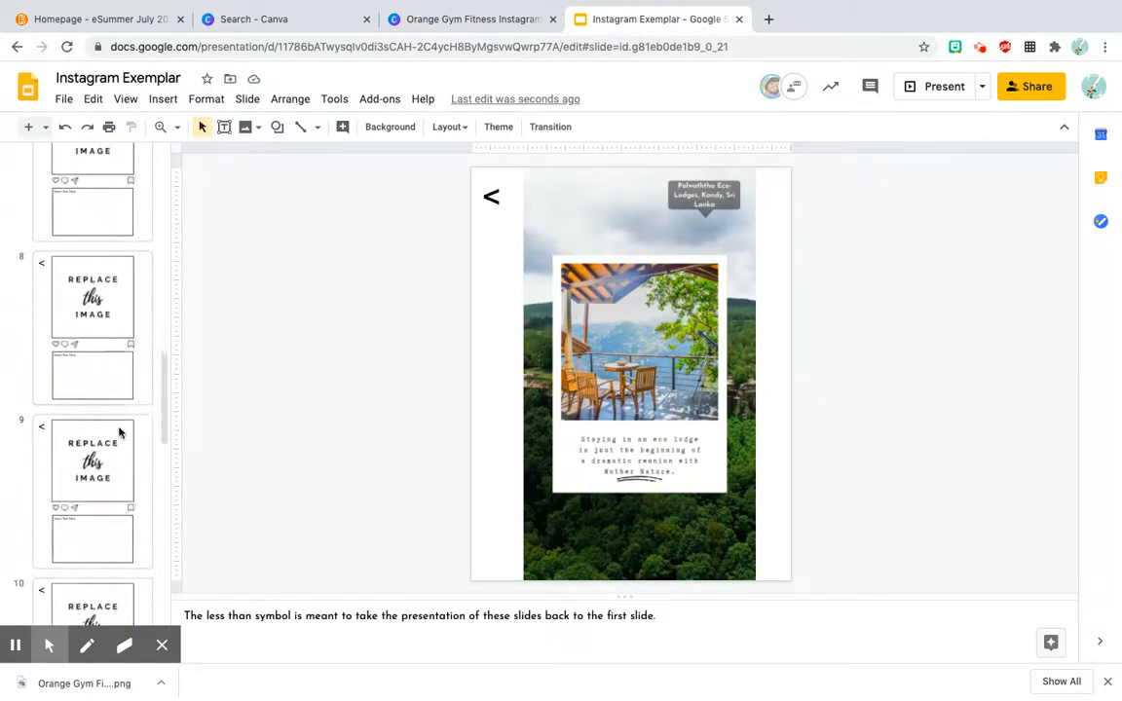
left_click(96, 311)
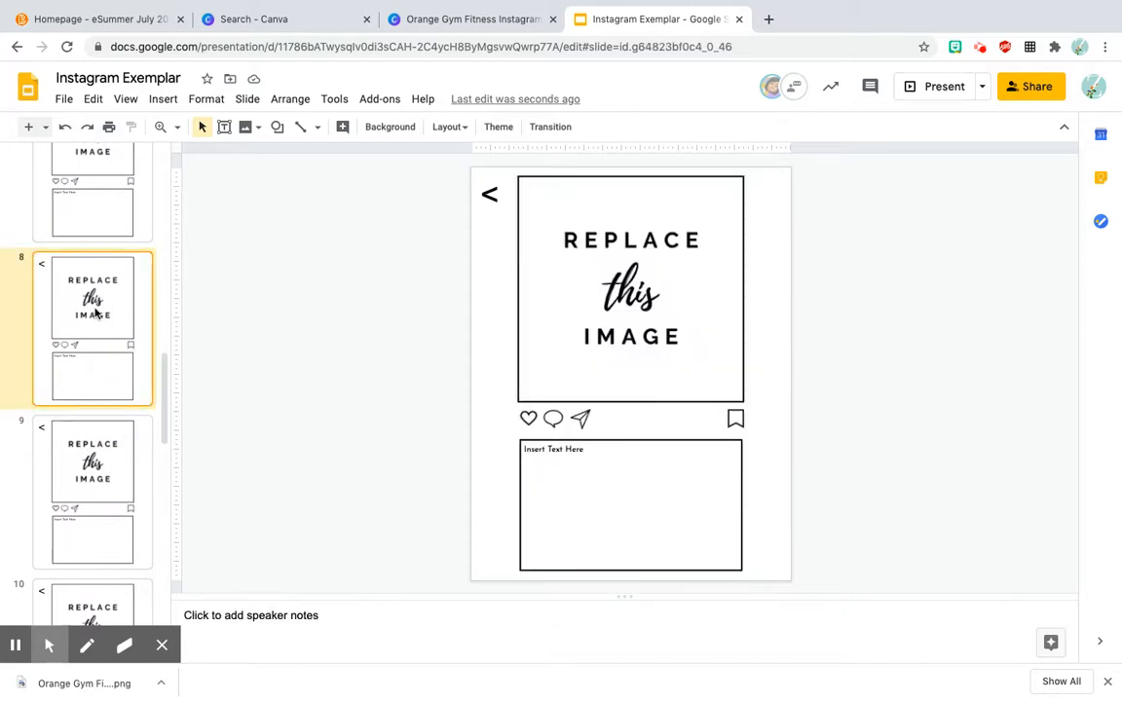
left_click(607, 263)
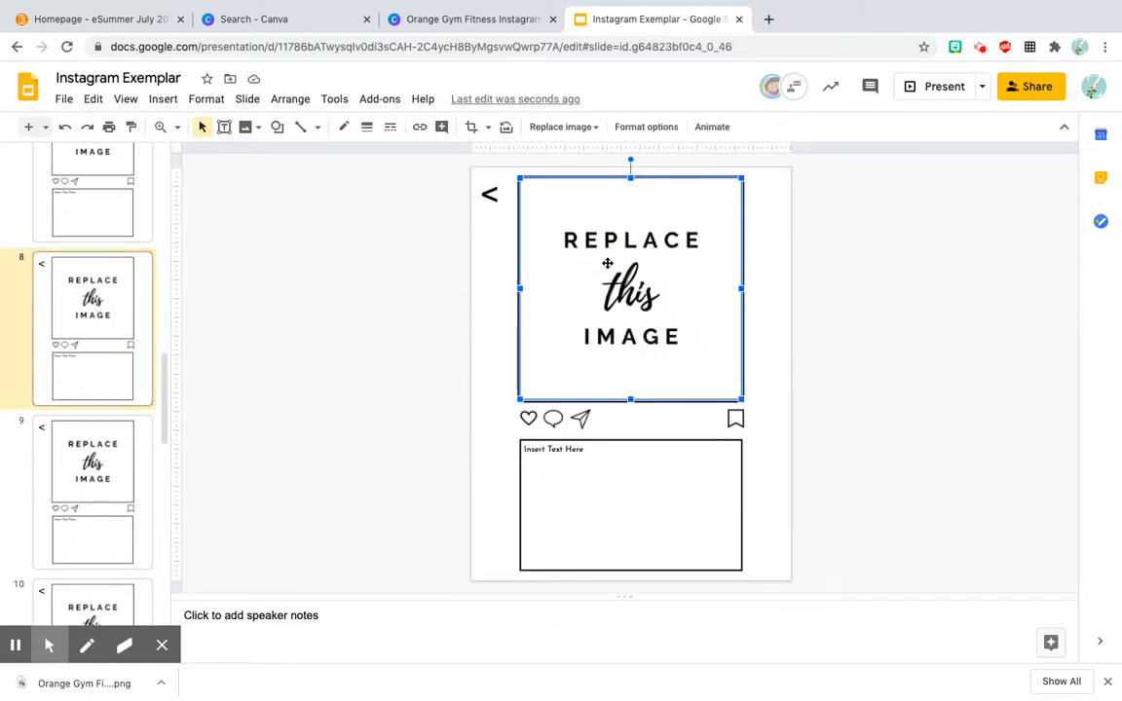
left_click(580, 494)
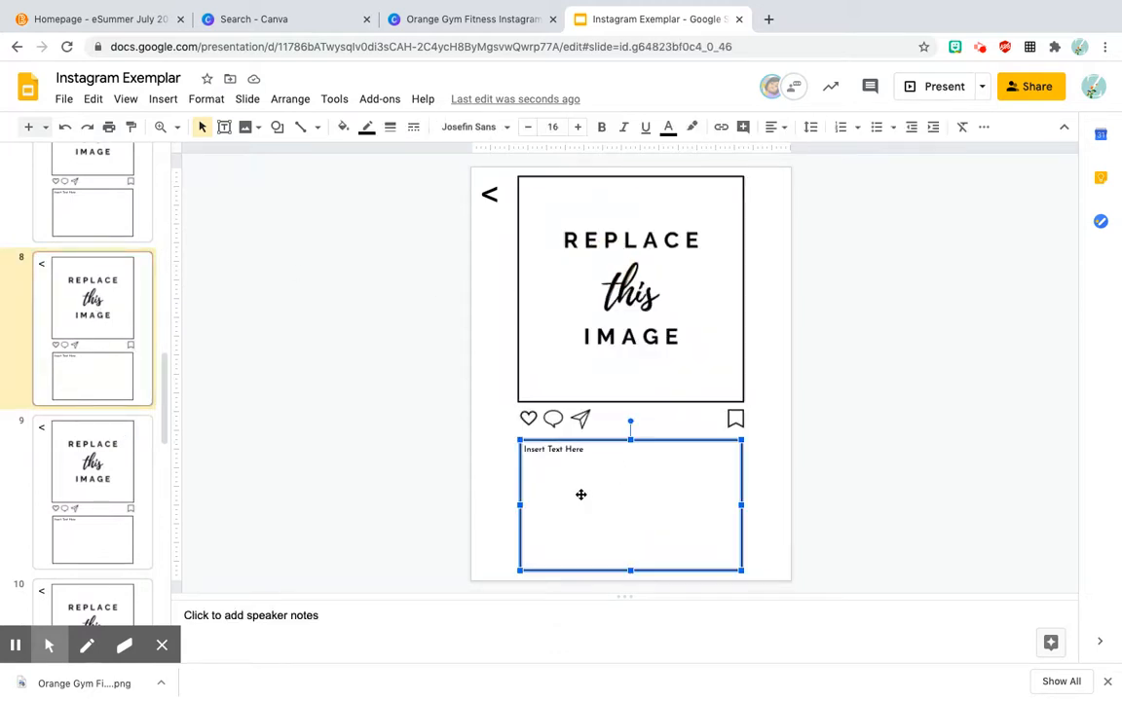
left_click(600, 248)
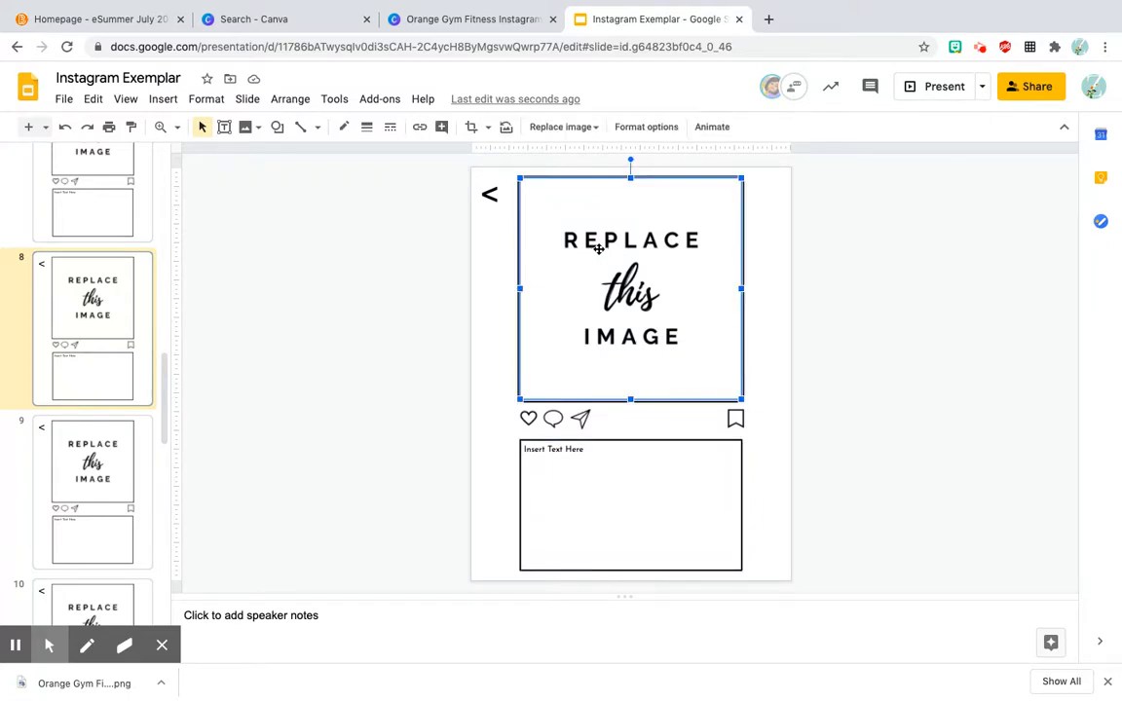
Step: Switch to the Canva template search and search for "Instagram Post" templates
left_click(434, 26)
left_click(301, 30)
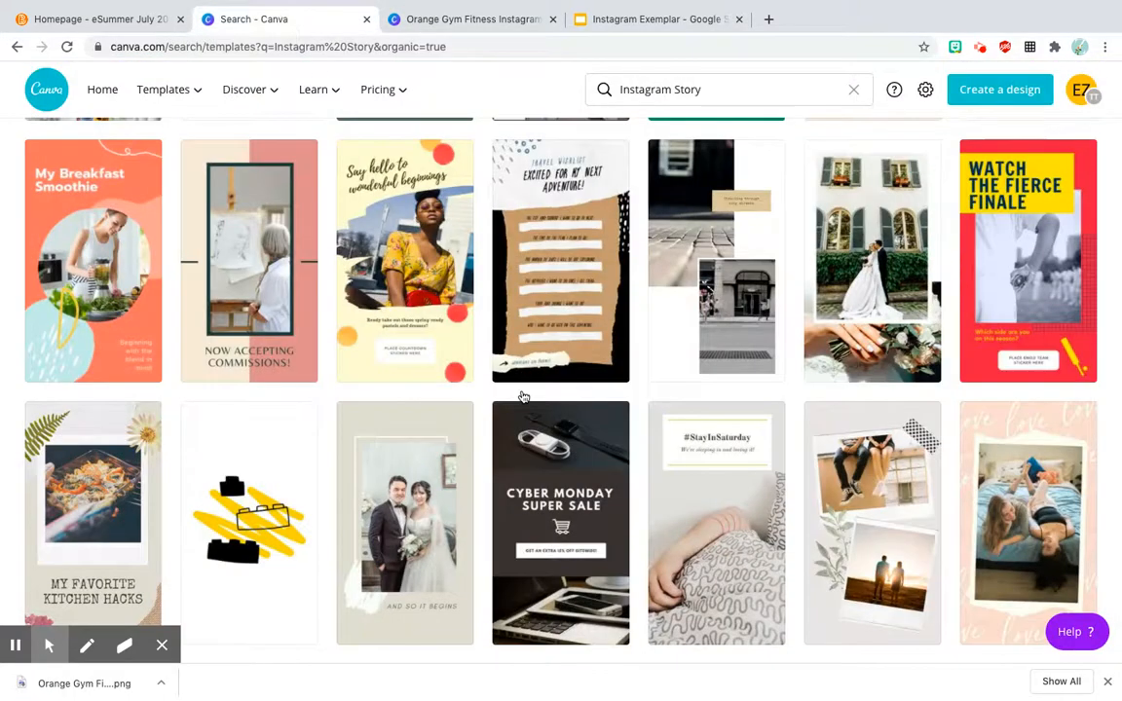
scroll(523, 396, "up", 10)
left_click(709, 89)
key("BackSpace")
key("BackSpace")
key("BackSpace")
key("BackSpace")
type("post")
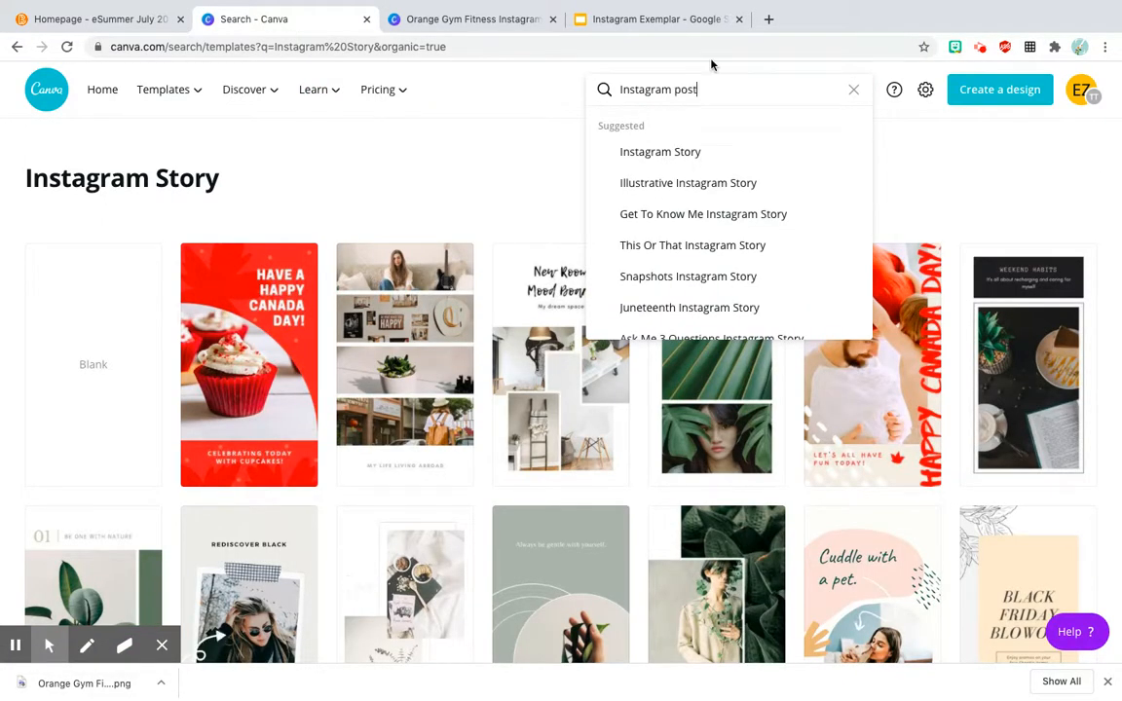
left_click(703, 151)
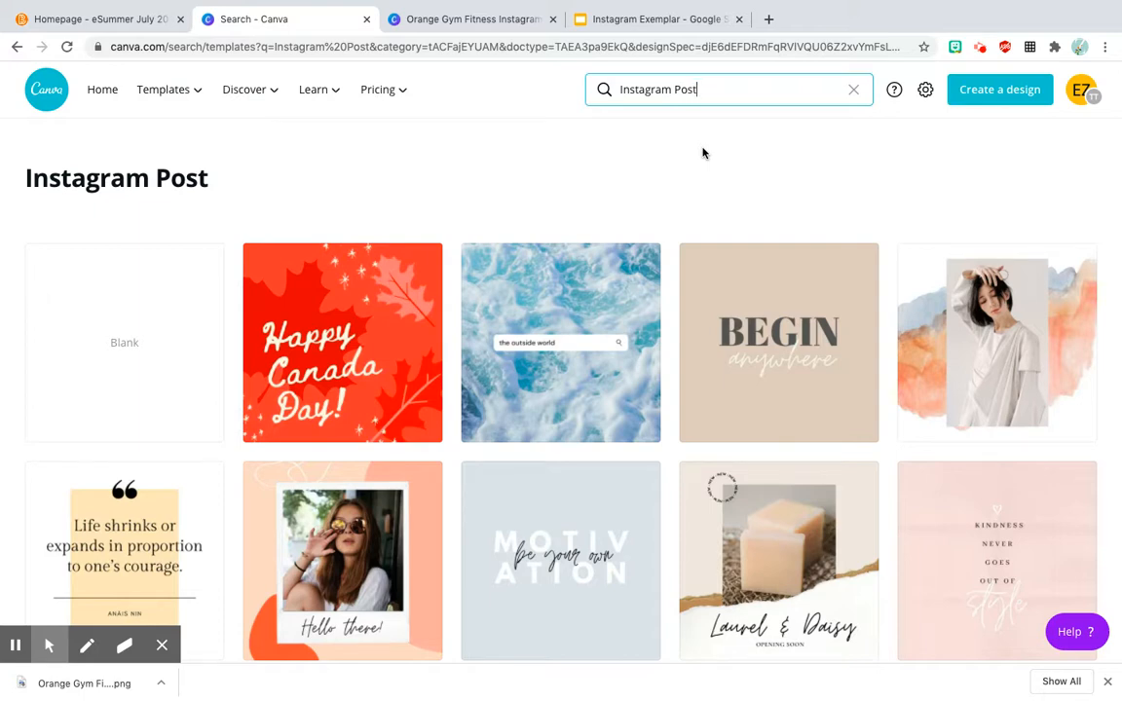
Step: Open the "Open House" Instagram post template with the white sofa and delete its living-room photo
scroll(743, 230, "down", 5)
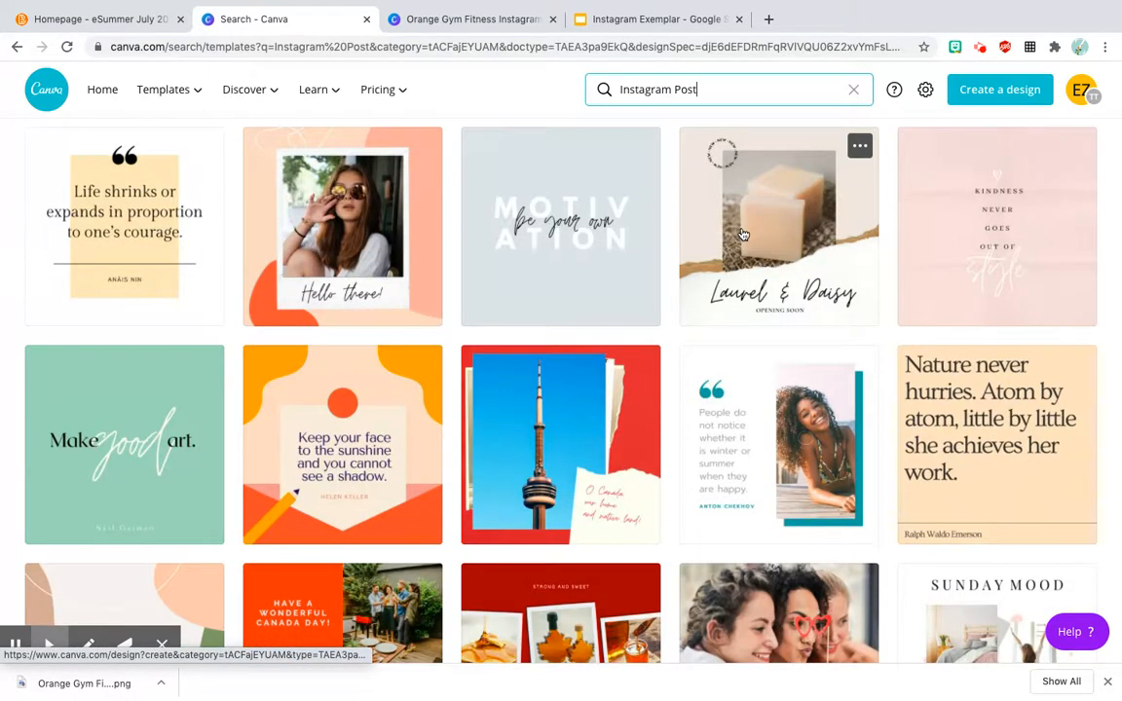
scroll(743, 234, "down", 12)
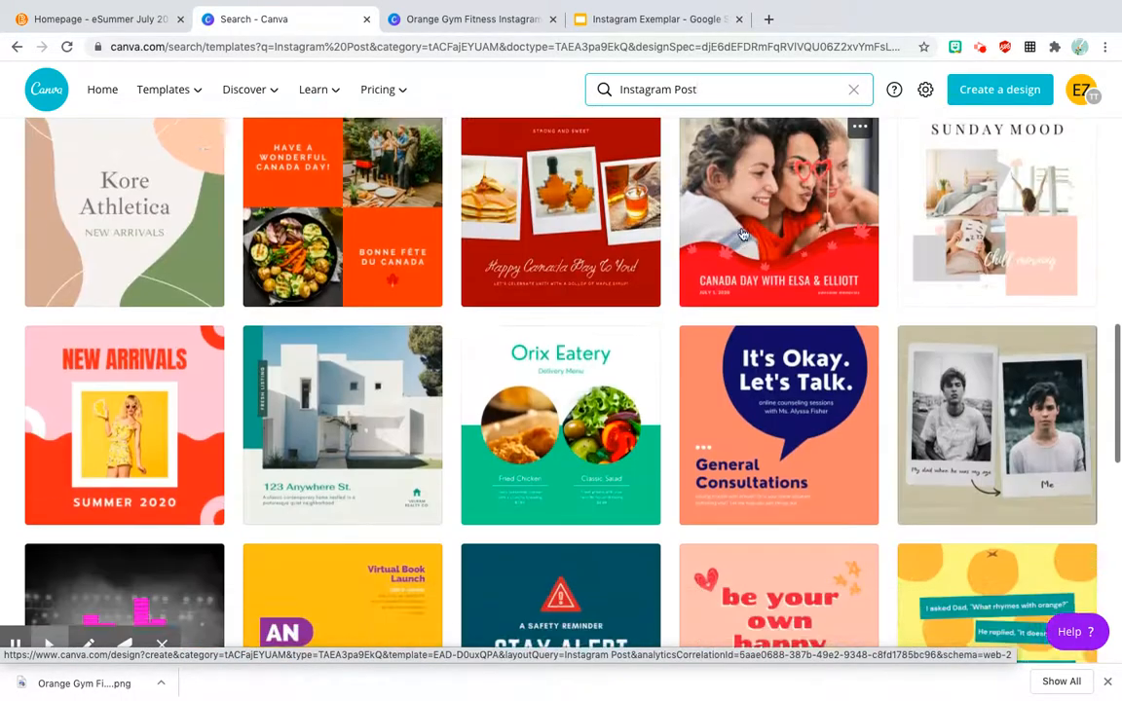
scroll(742, 233, "down", 10)
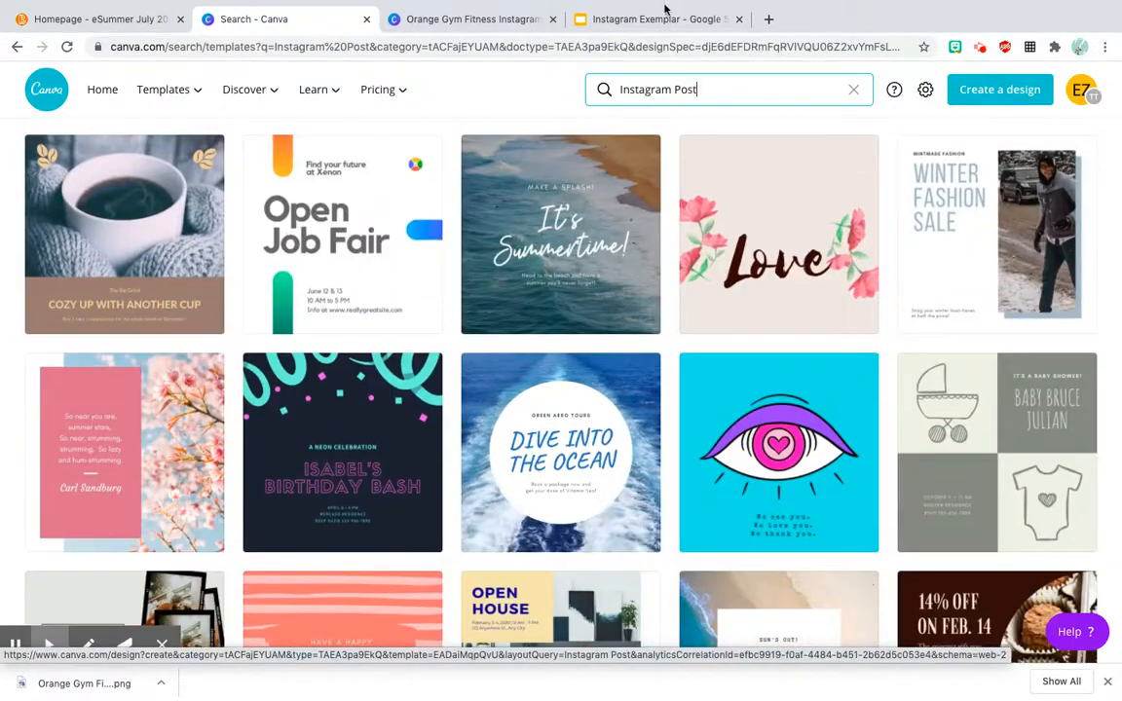
scroll(614, 302, "down", 3)
scroll(614, 300, "down", 3)
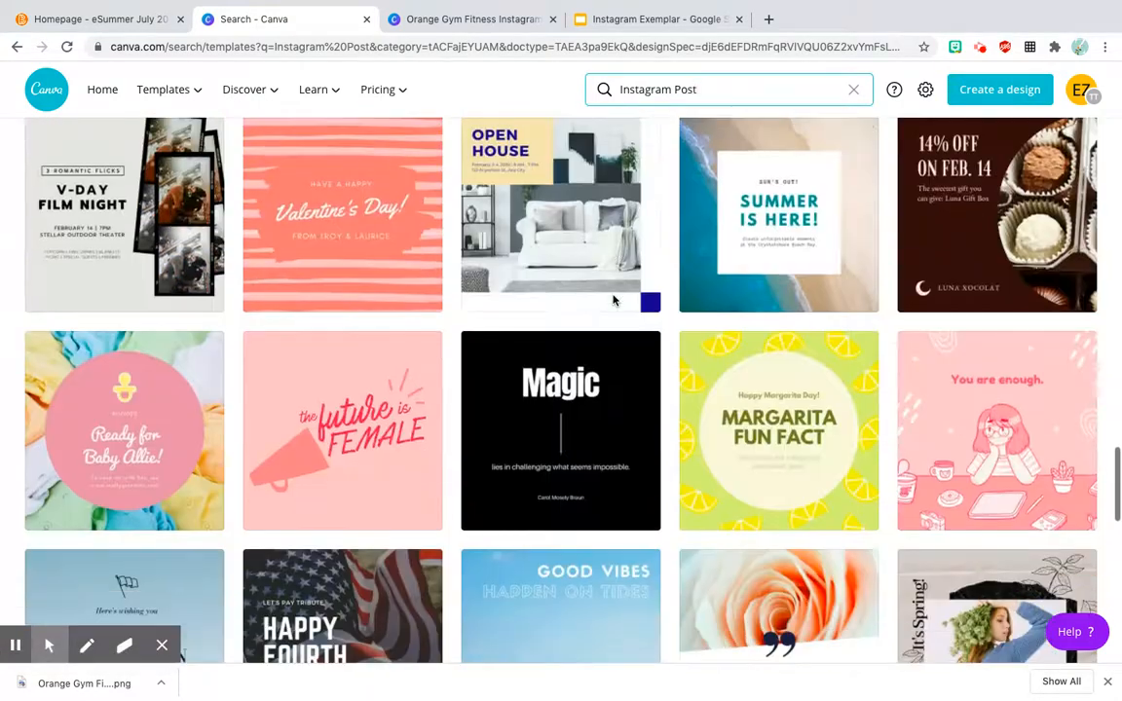
scroll(613, 301, "up", 1)
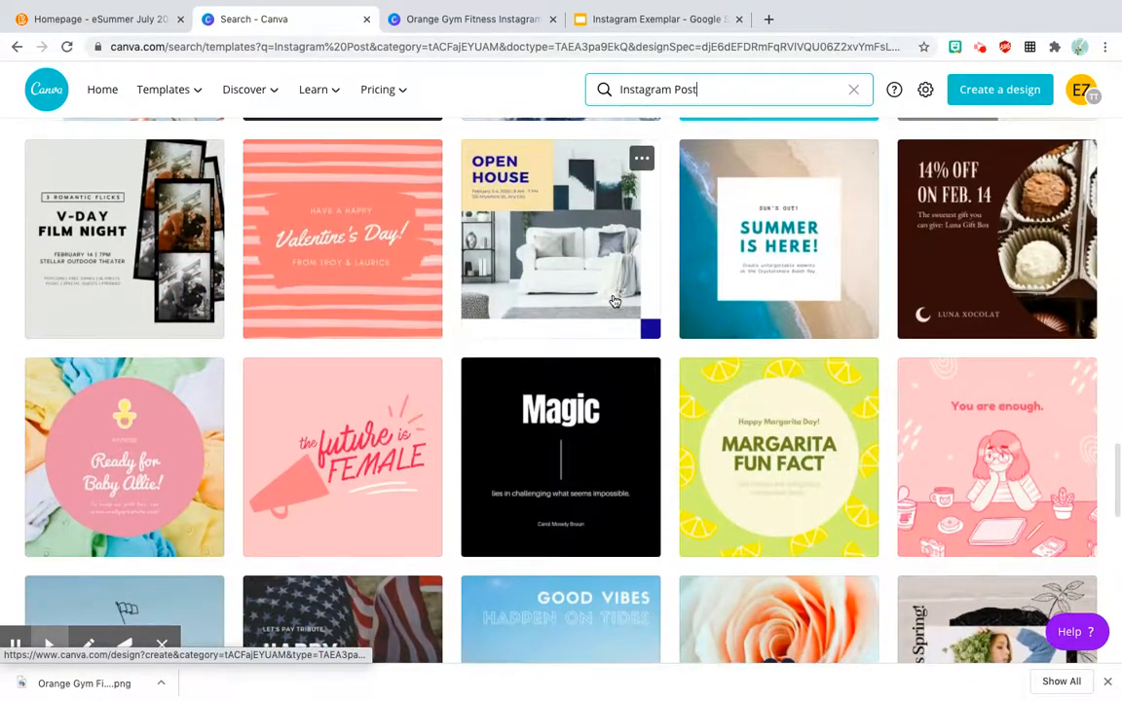
left_click(615, 301)
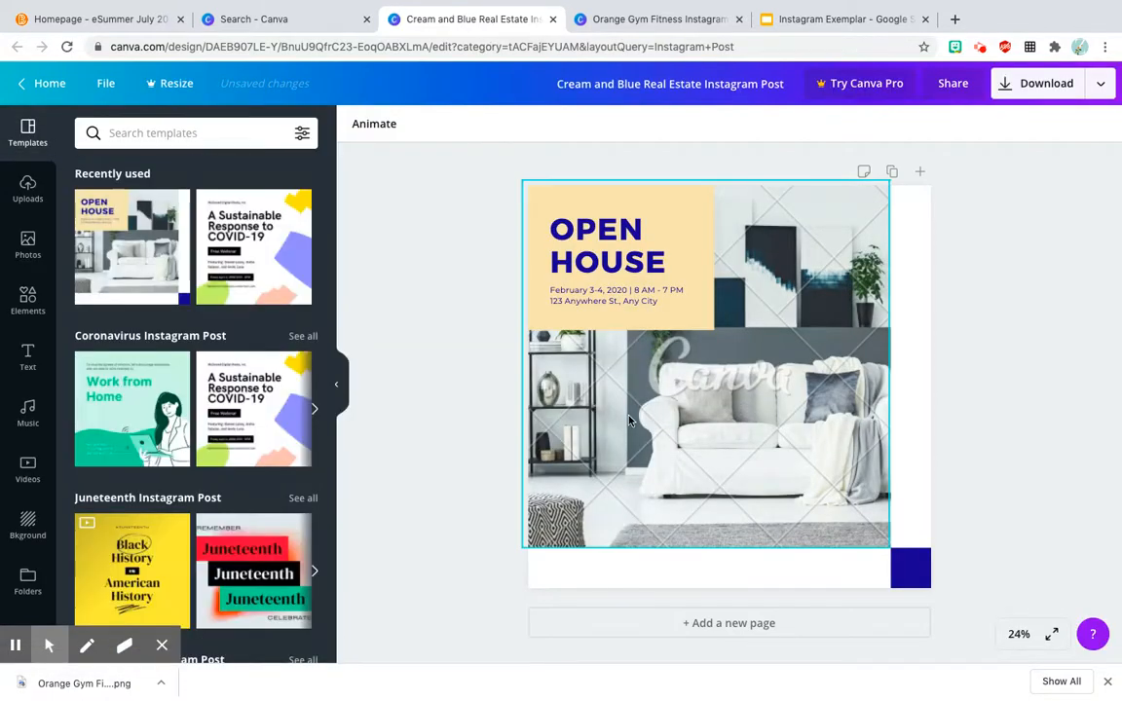
left_click(628, 421)
key("Delete")
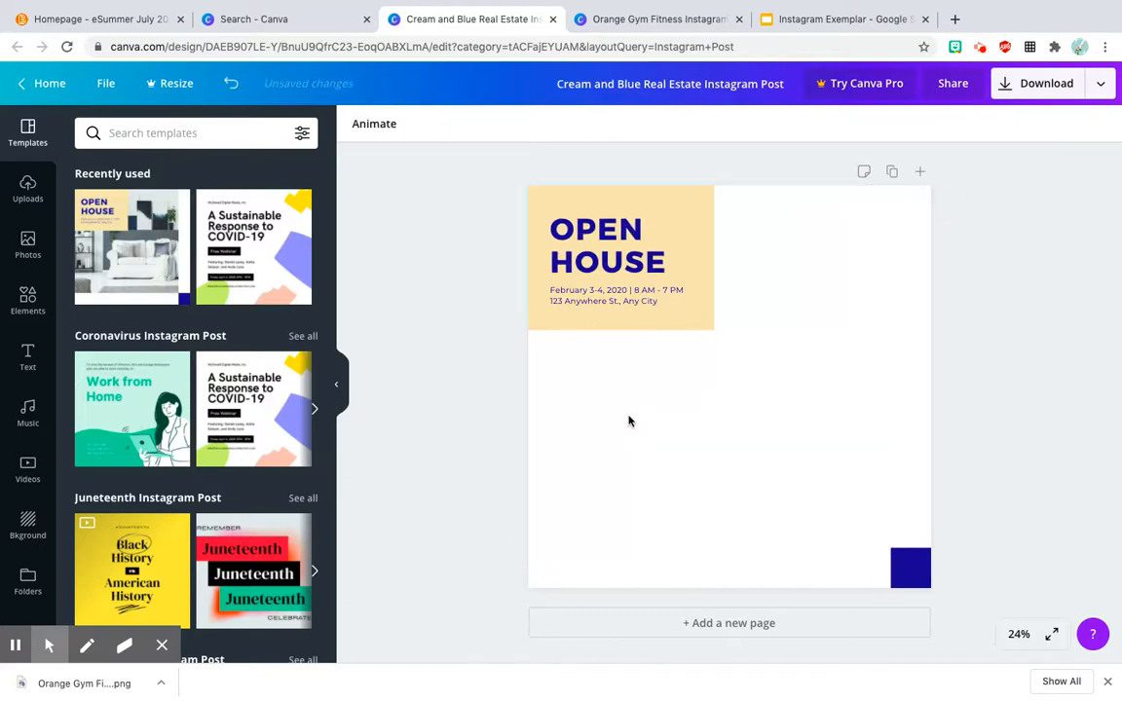
Step: Replace the "OPEN HOUSE" heading with "SRI LANKA ACTIVITIES"
left_click(608, 255)
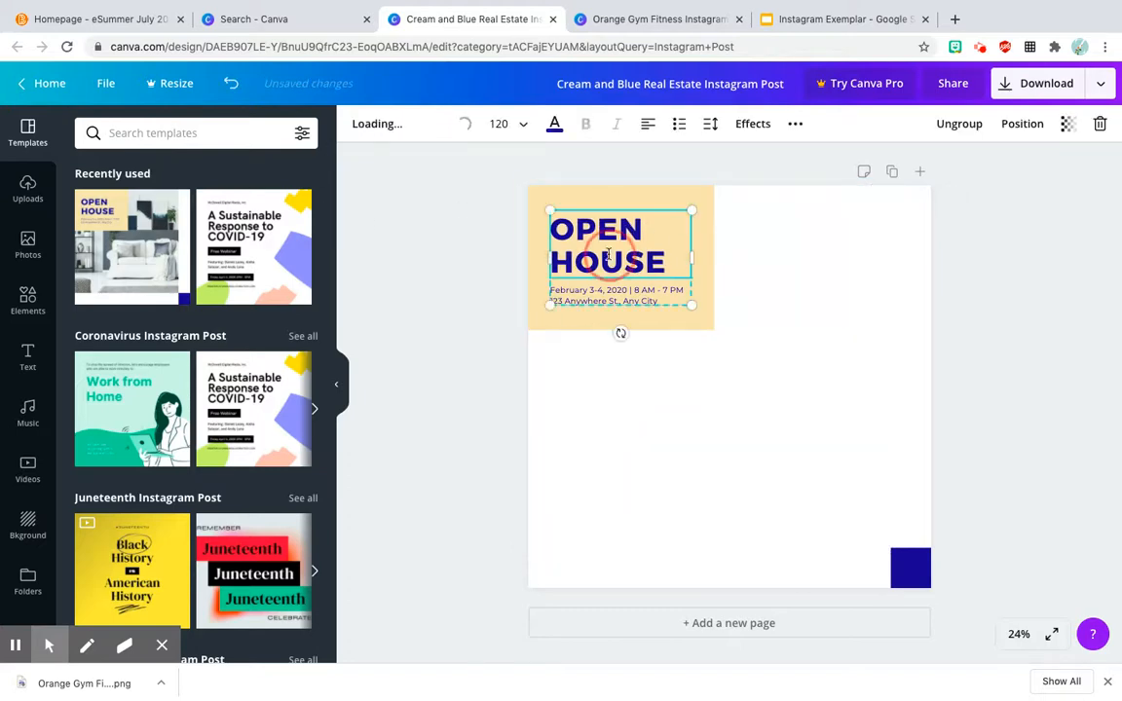
double_click(608, 255)
key("BackSpace")
key("BackSpace")
key("BackSpace")
key("BackSpace")
key("BackSpace")
key("BackSpace")
type("SRI LANKA")
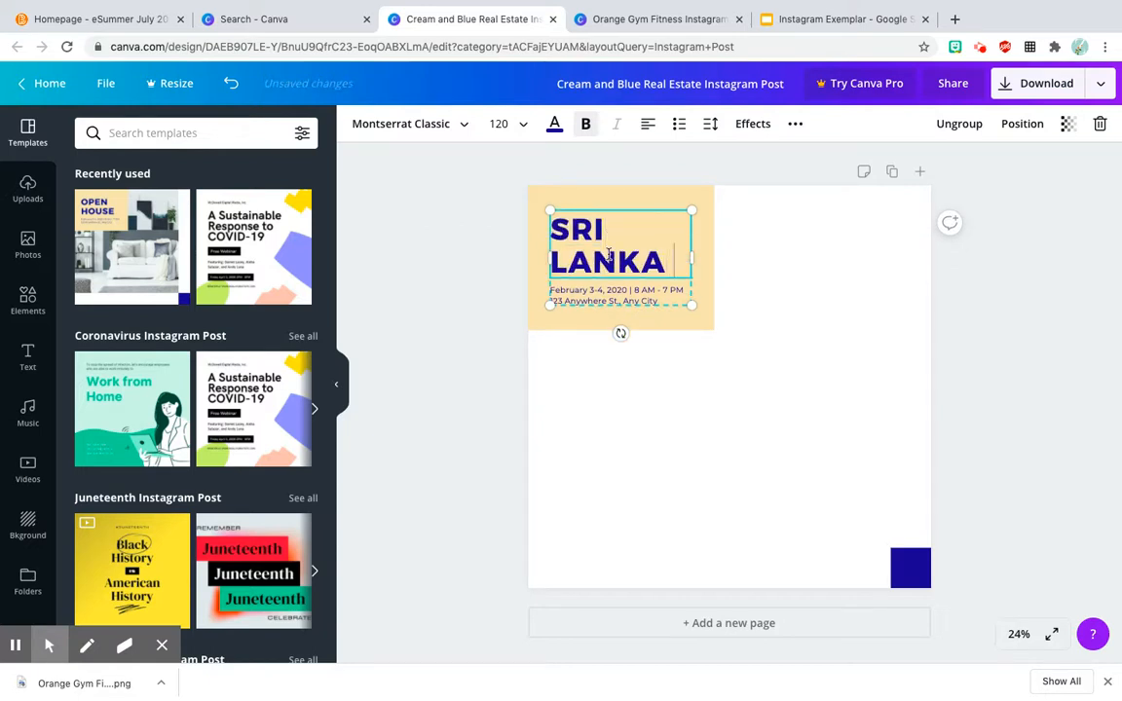
type(" ACTIVITY")
key("BackSpace")
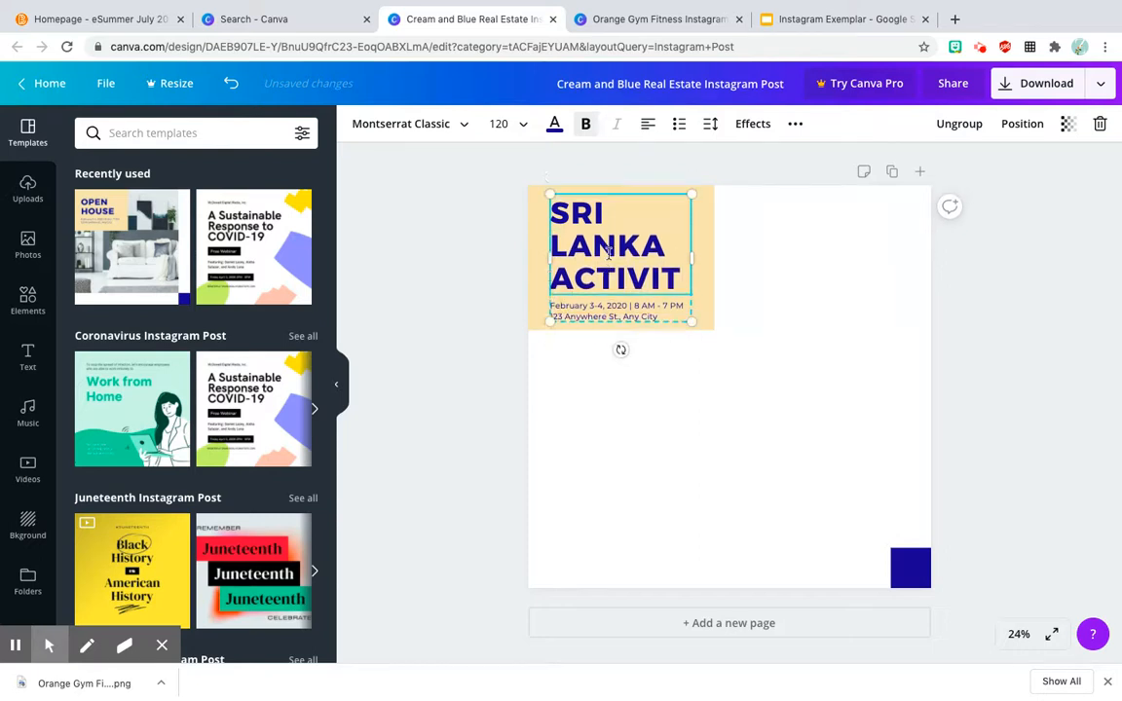
type("IES")
Step: Set the font size of the whole heading to 88
left_click_drag(614, 288, 553, 197)
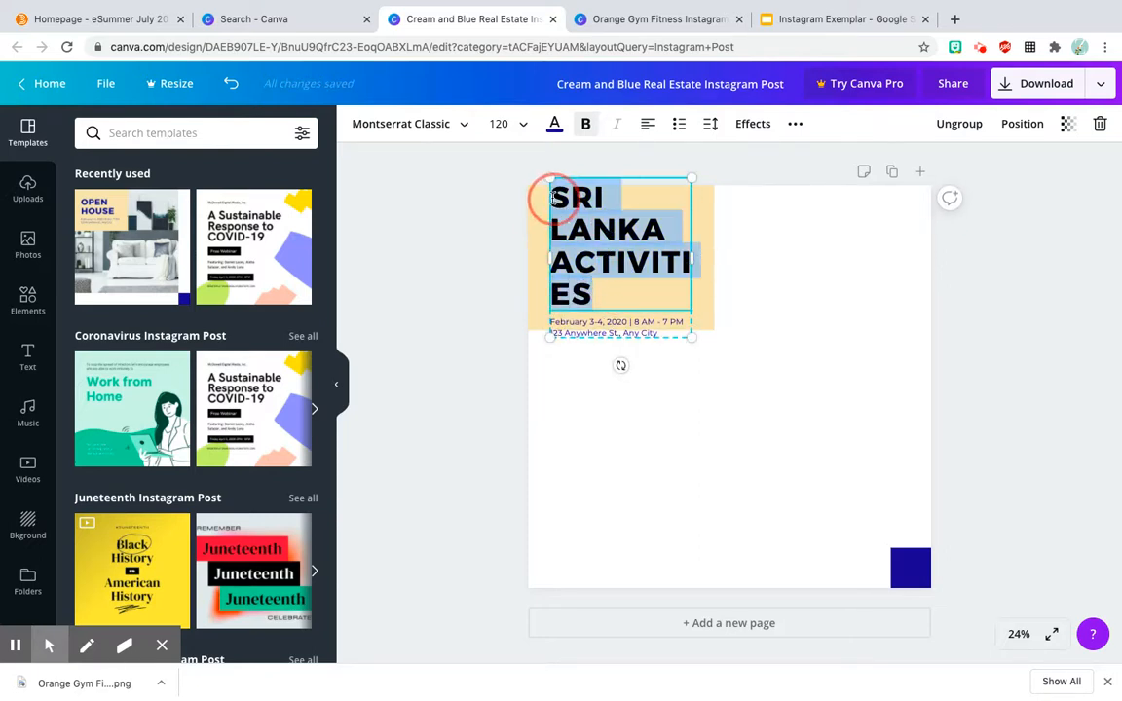
left_click(523, 126)
left_click(511, 390)
left_click(520, 130)
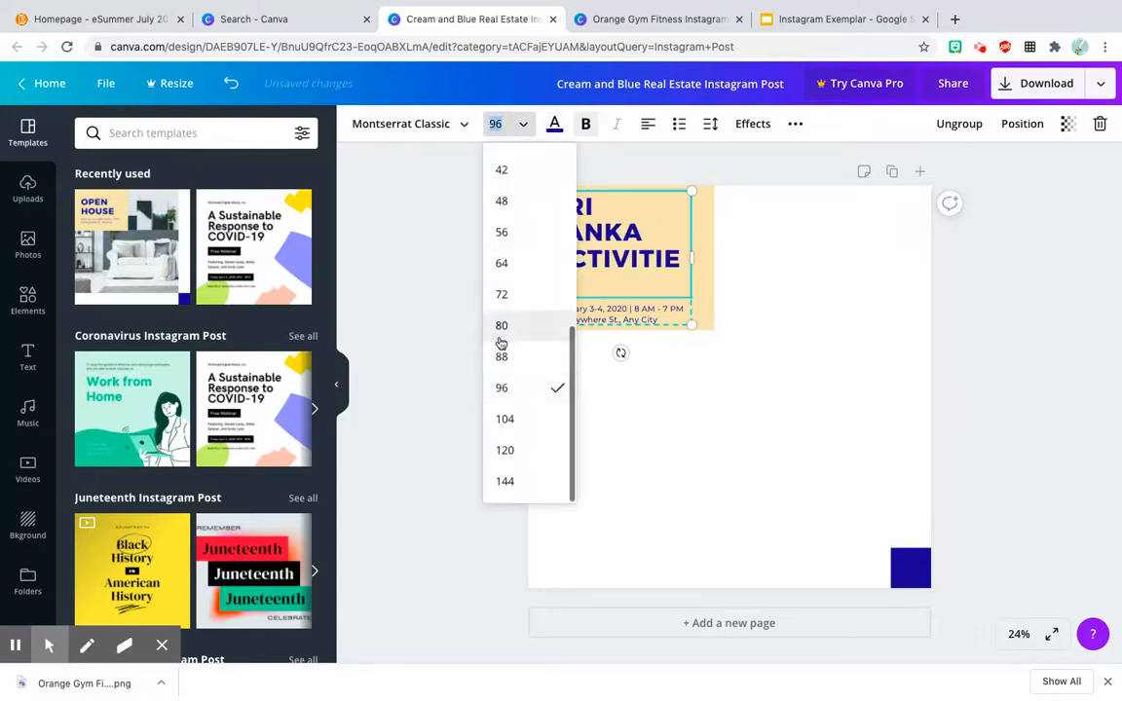
left_click(501, 356)
left_click(791, 282)
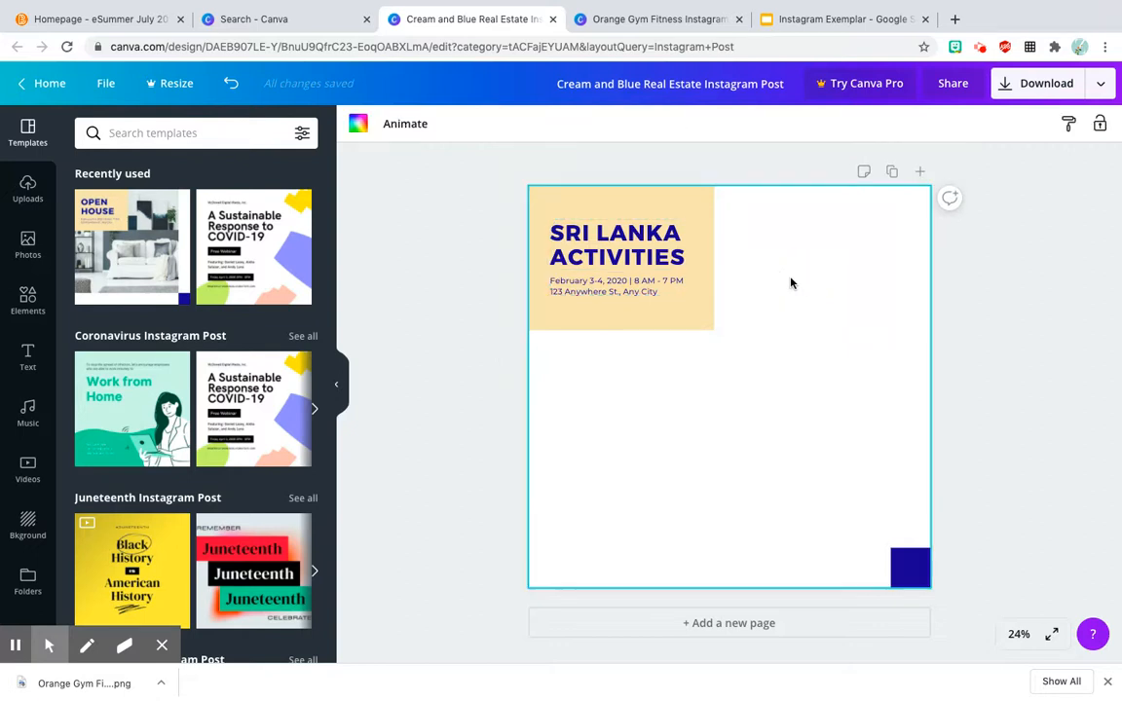
Step: Search the photo library for "sri lanka" and browse the results for a replacement post photo
left_click(625, 295)
left_click(633, 296)
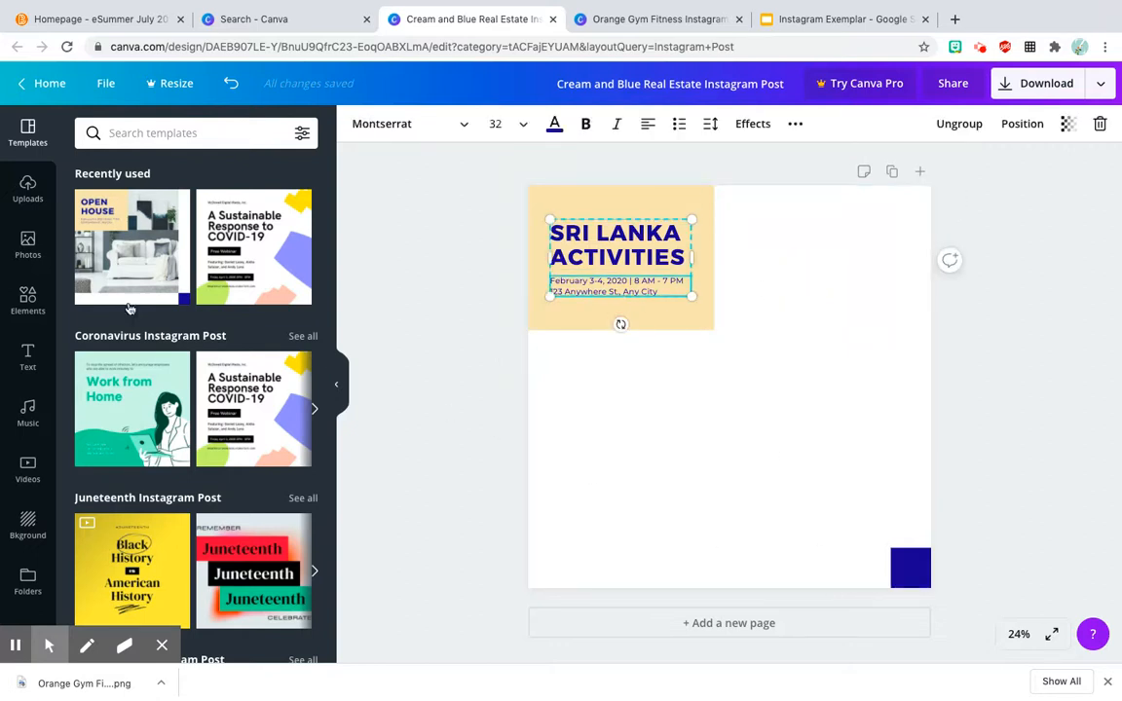
left_click(43, 242)
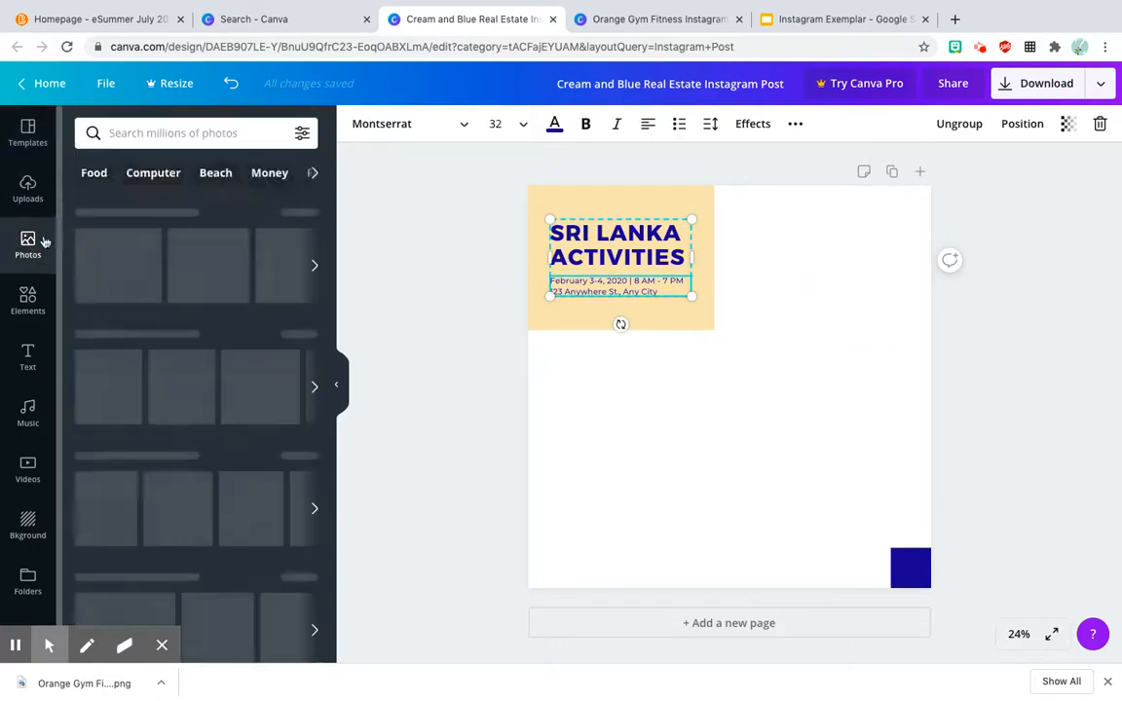
left_click(147, 133)
type("SR")
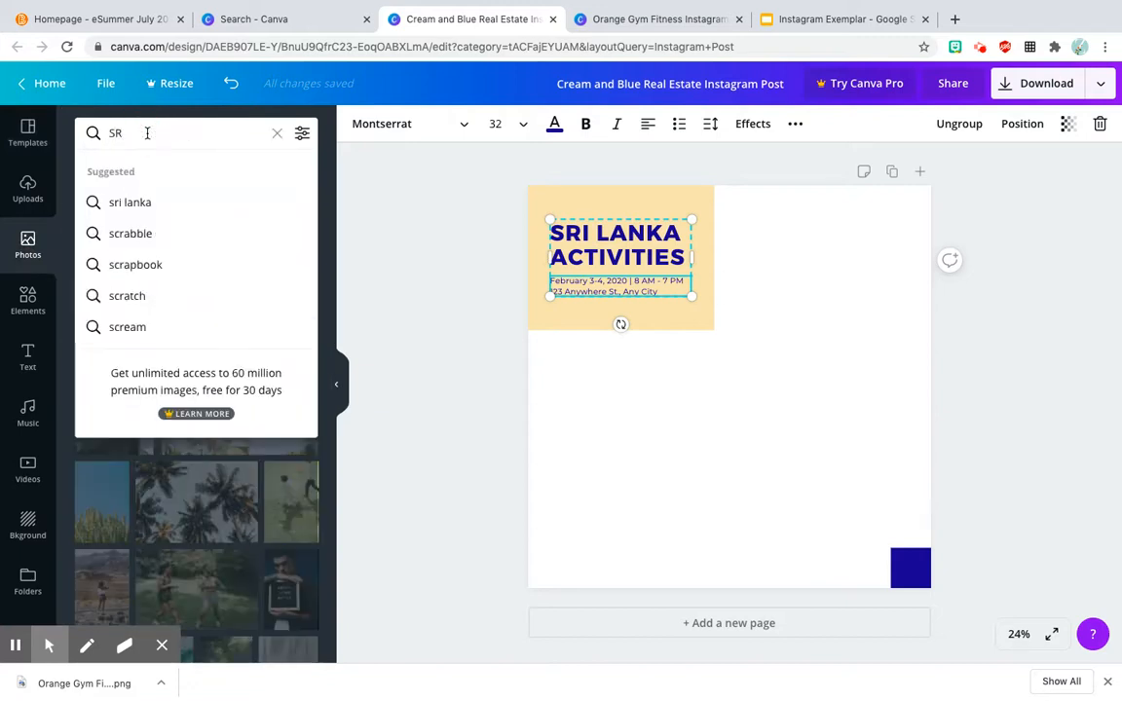
left_click(145, 200)
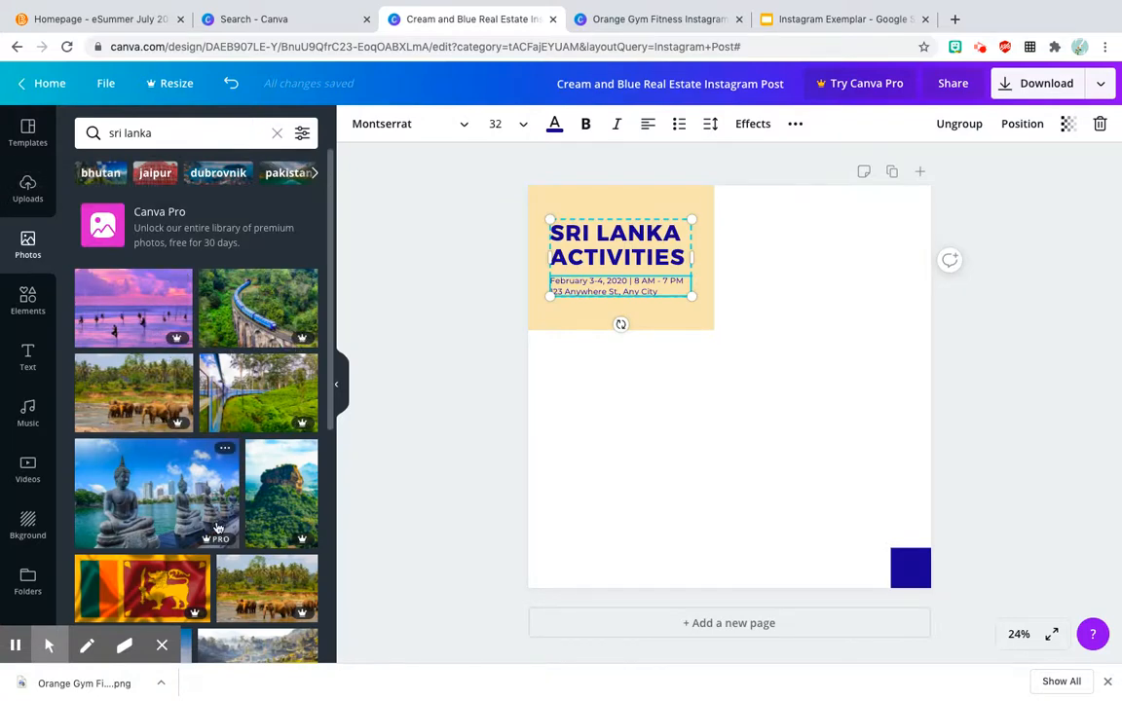
scroll(254, 516, "down", 5)
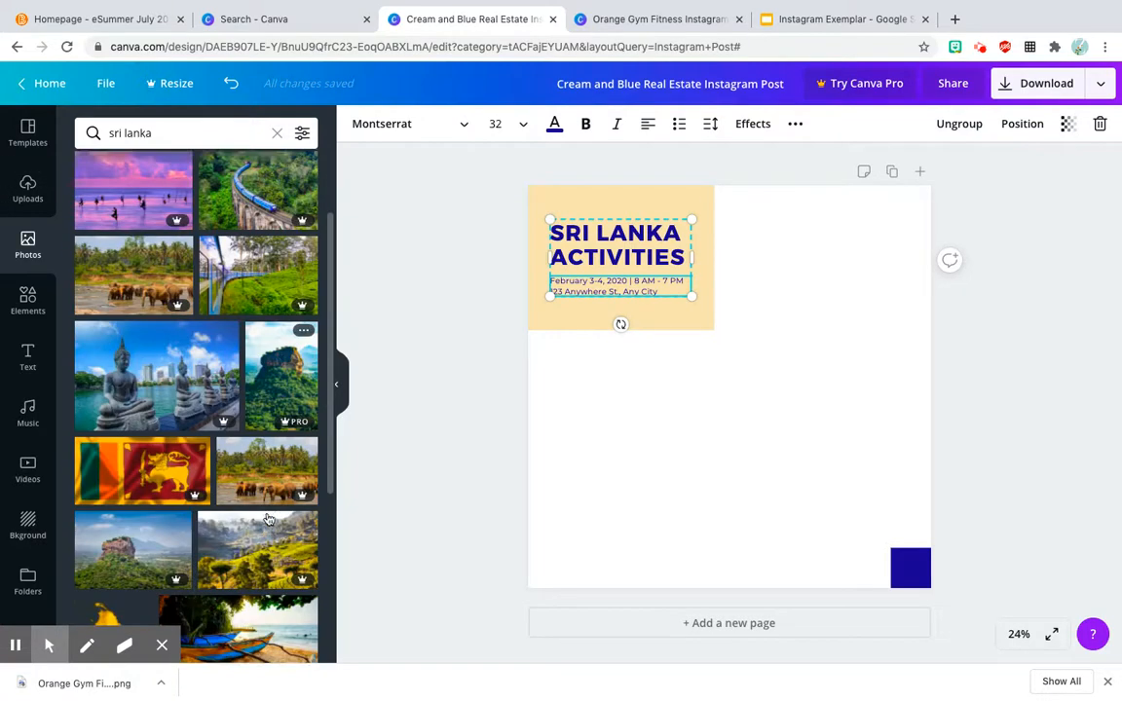
scroll(269, 522, "down", 3)
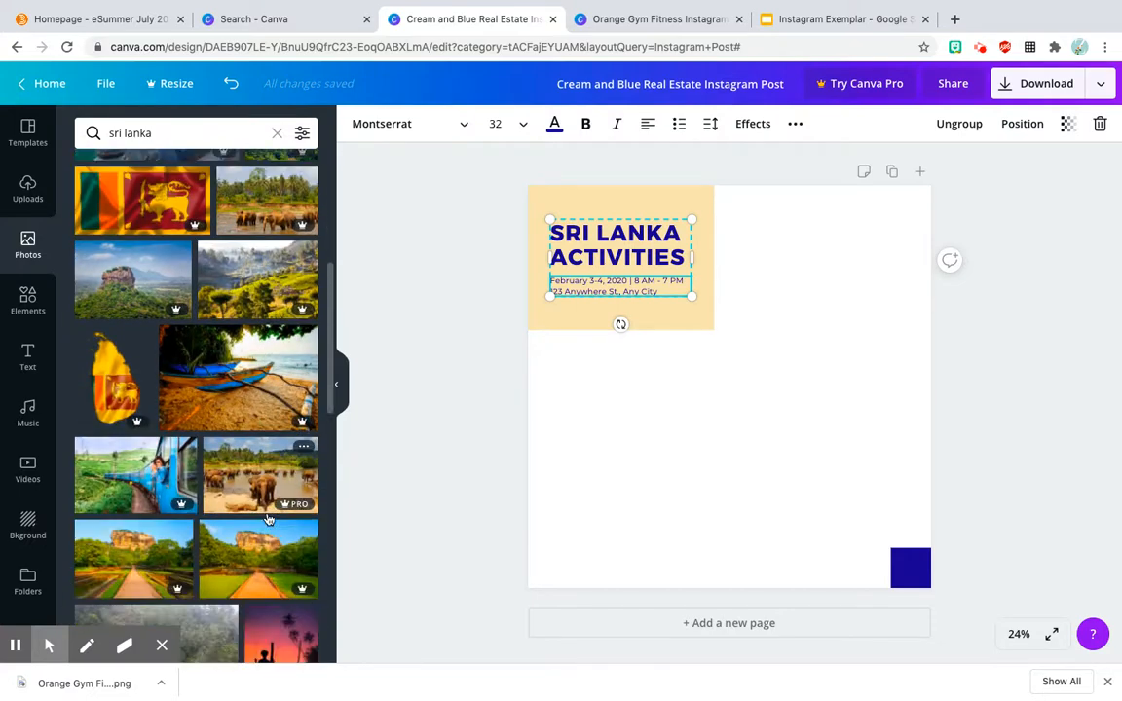
scroll(269, 534, "up", 10)
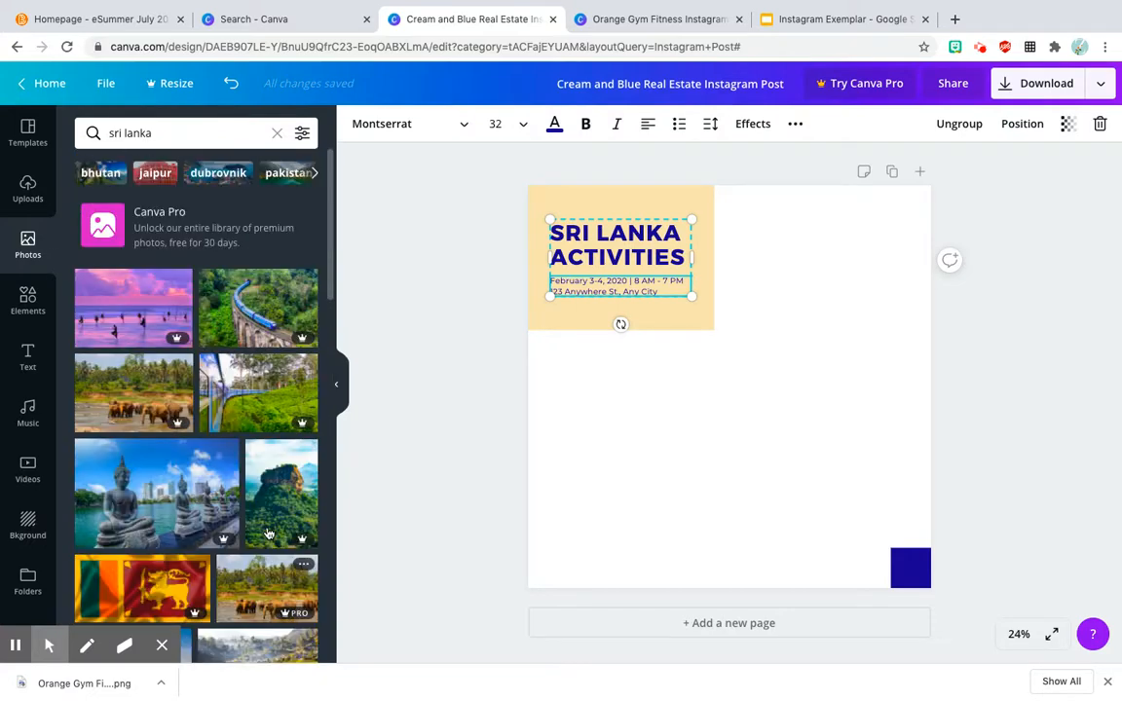
Step: Search Google Images for "sri lanka" in a new browser tab
left_click(954, 20)
type("sri lanka")
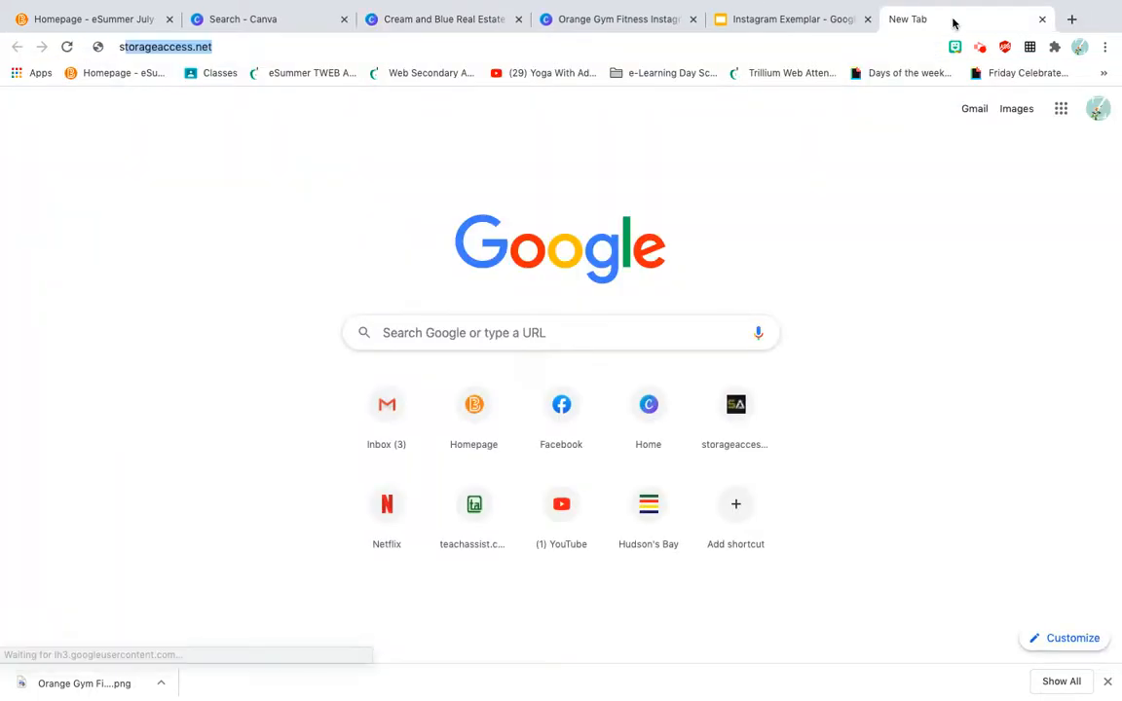
key("Return")
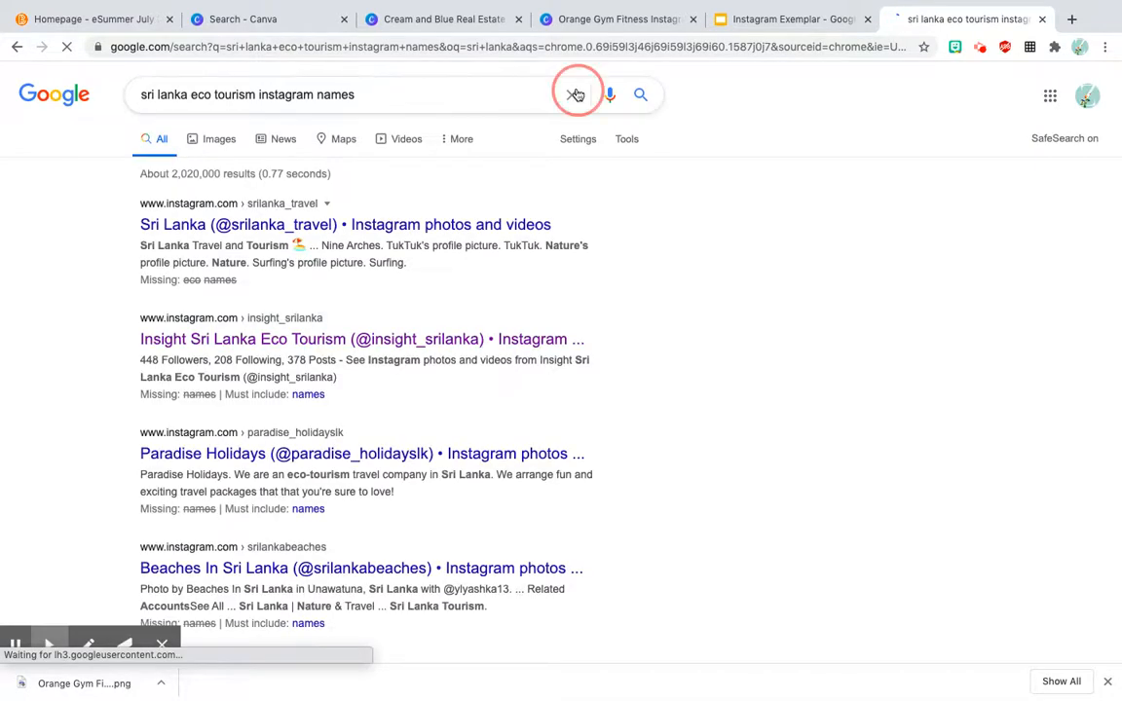
left_click(572, 95)
type("sri lanka")
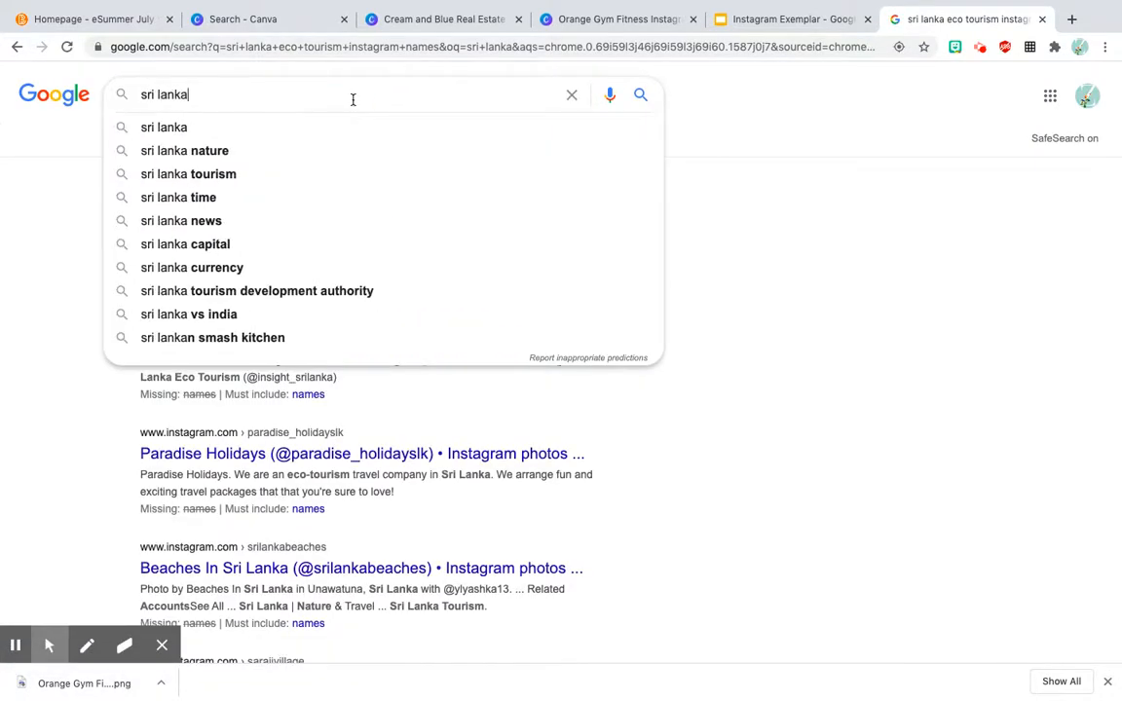
key("Return")
left_click_drag(221, 143, 322, 137)
left_click(334, 137)
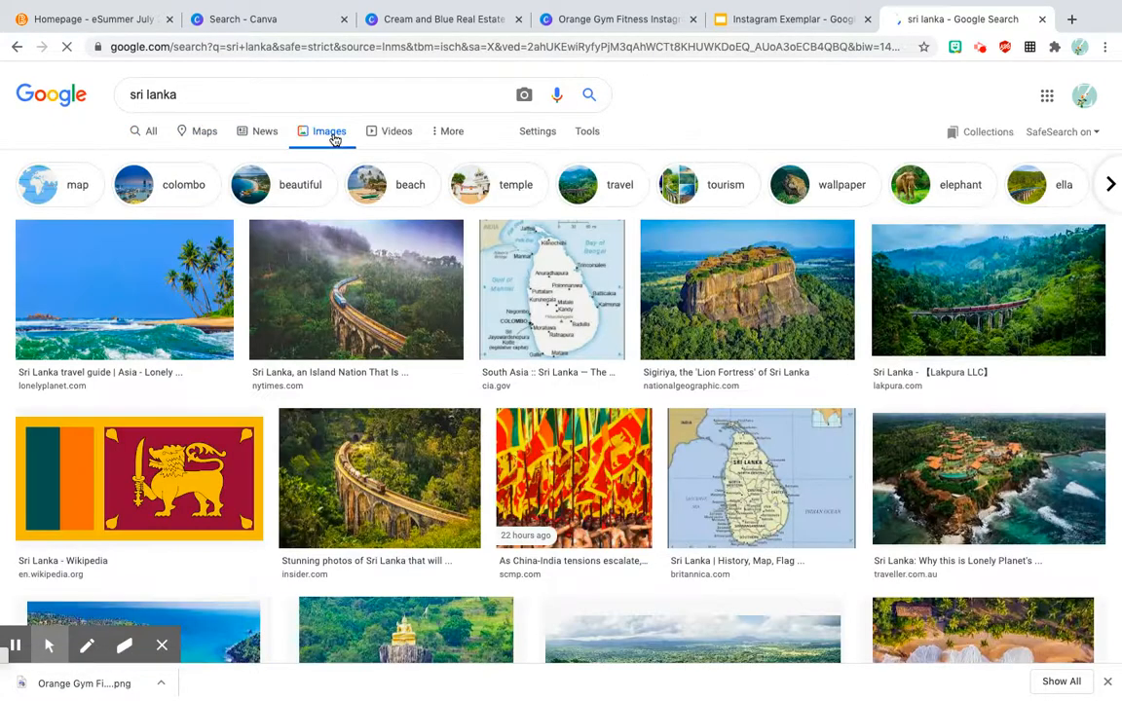
Step: Copy the traveller.com.au aerial photo of the orange-roofed cliffside resort from the image results
scroll(381, 361, "down", 1)
scroll(381, 361, "down", 3)
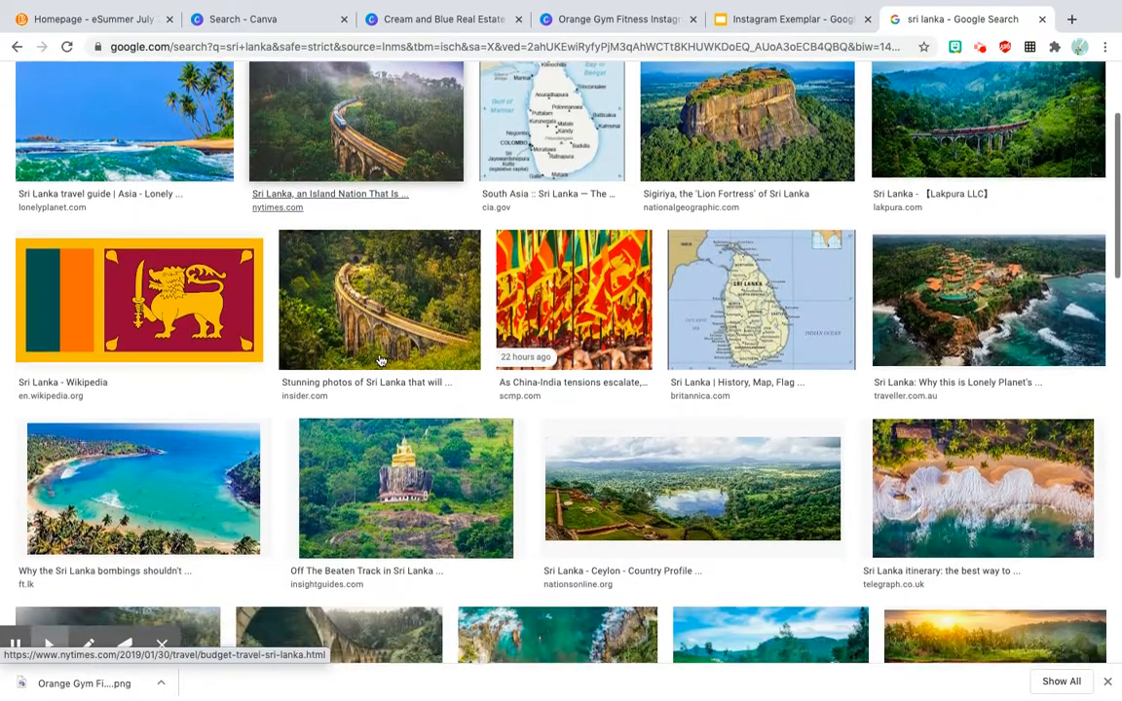
scroll(381, 361, "down", 1)
scroll(381, 361, "down", 1)
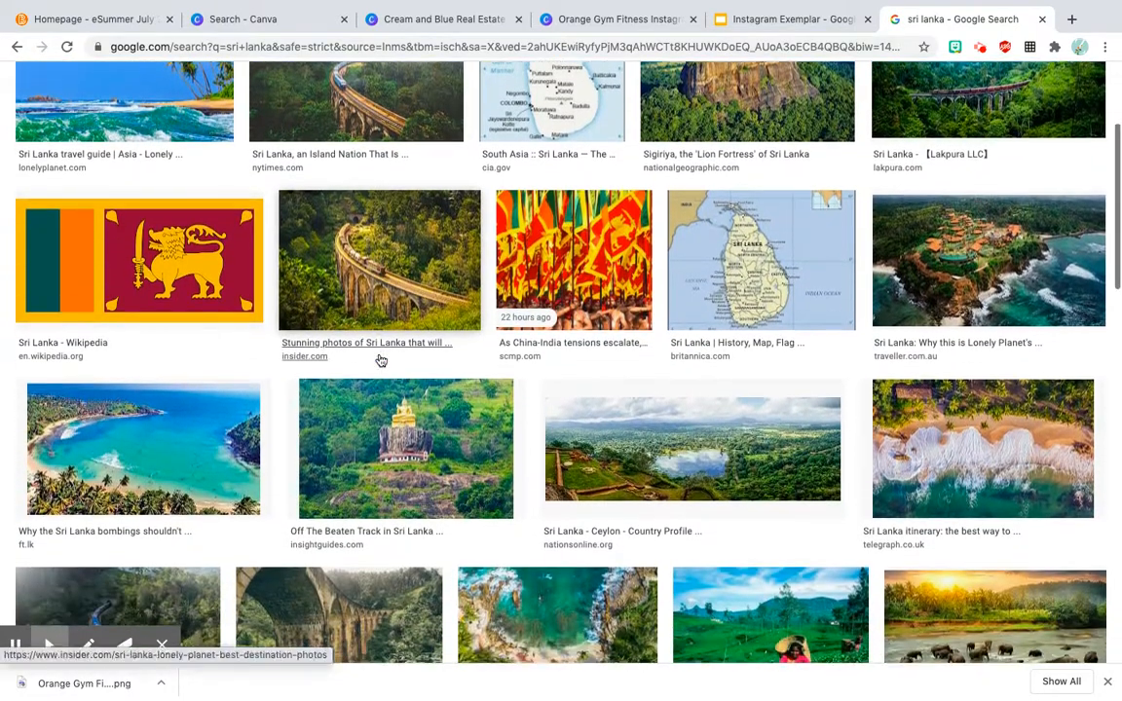
left_click(1034, 247)
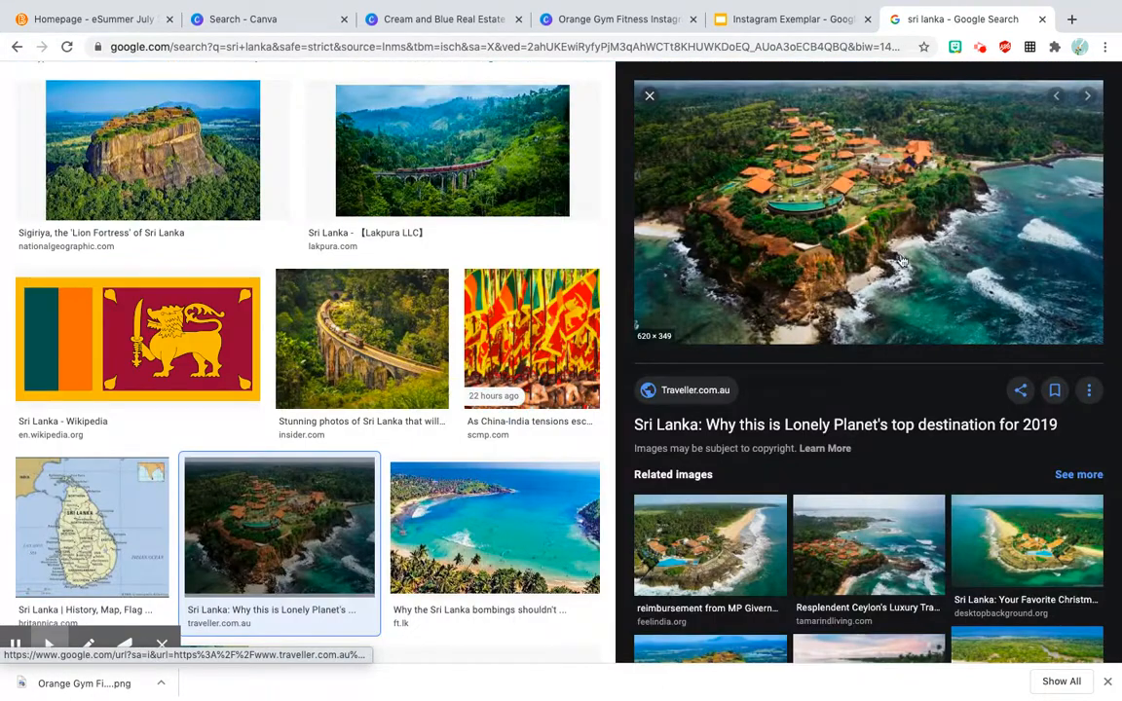
right_click(817, 235)
left_click(875, 362)
Step: Return to the Cream and Blue Real Estate Instagram Post design in Canva and paste the copied resort photo onto the page
left_click(571, 20)
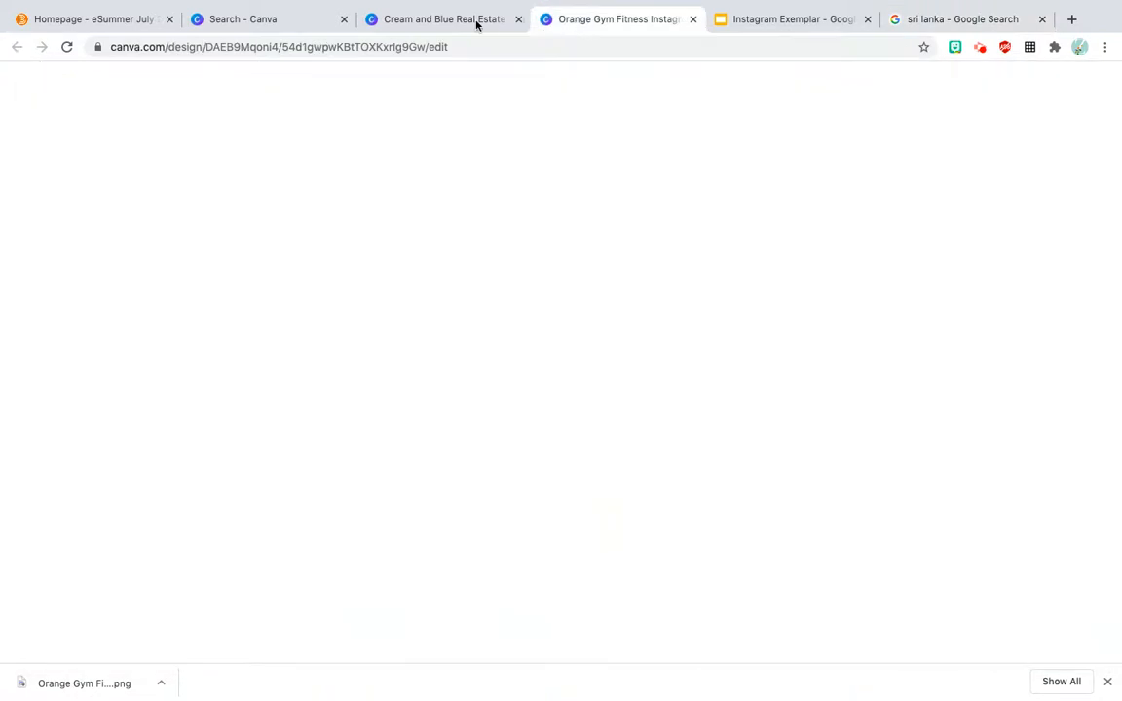
left_click(463, 22)
right_click(576, 385)
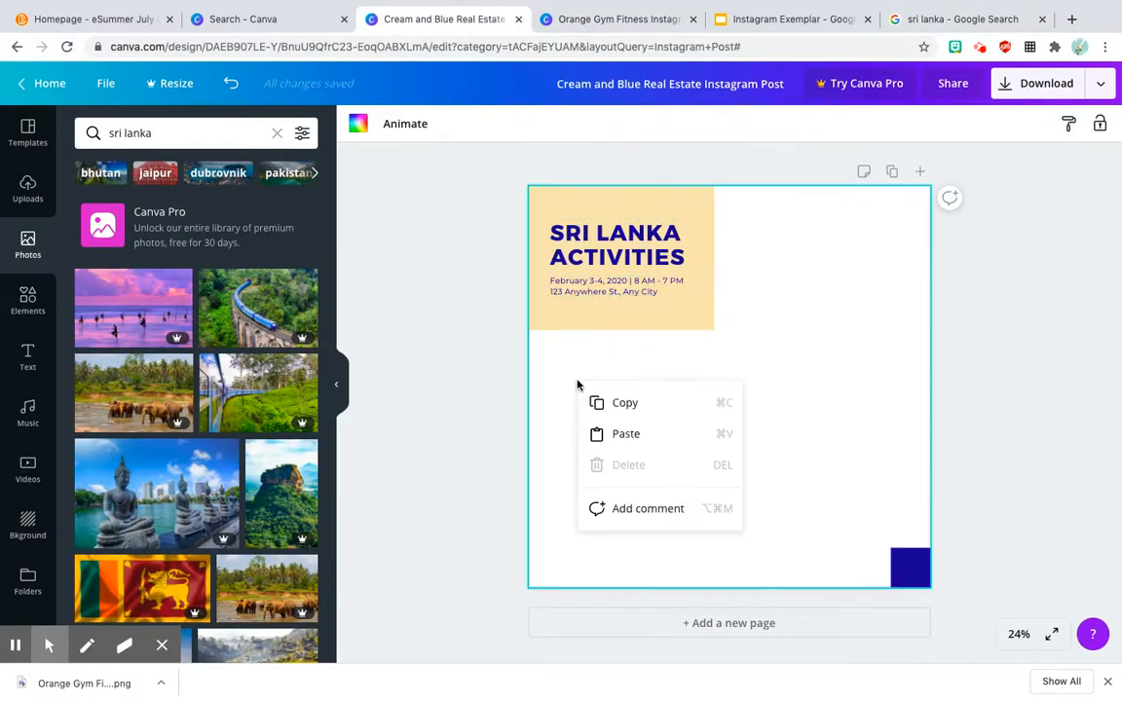
left_click(606, 435)
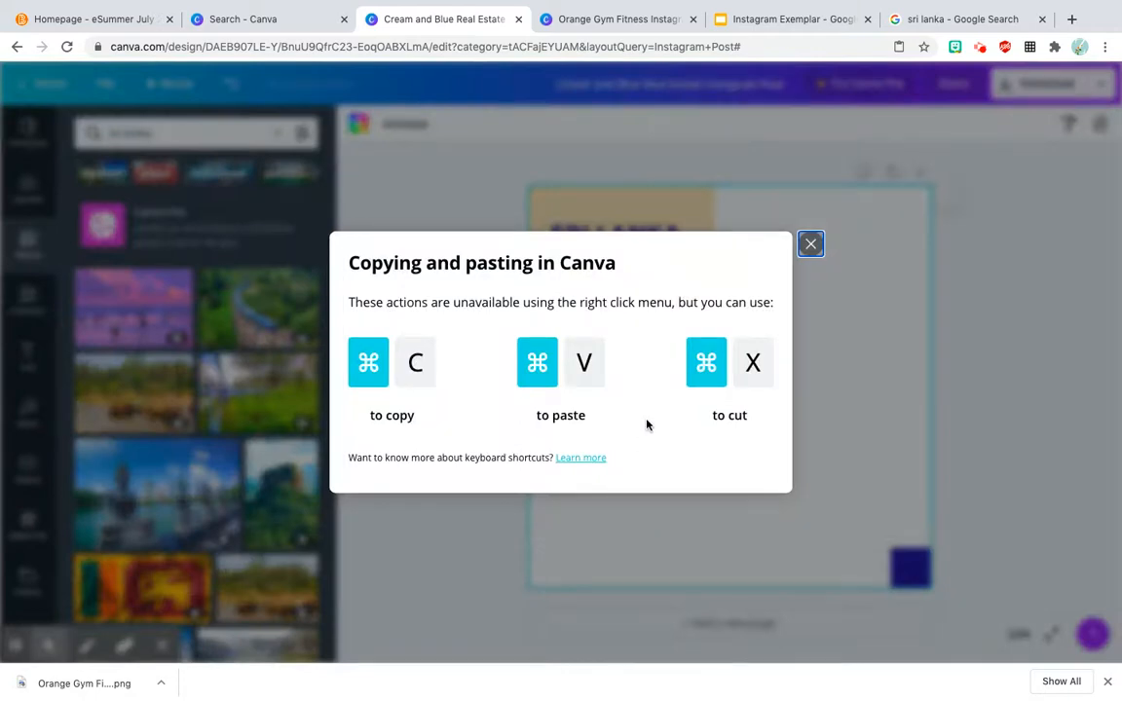
left_click(811, 244)
key("ctrl+v")
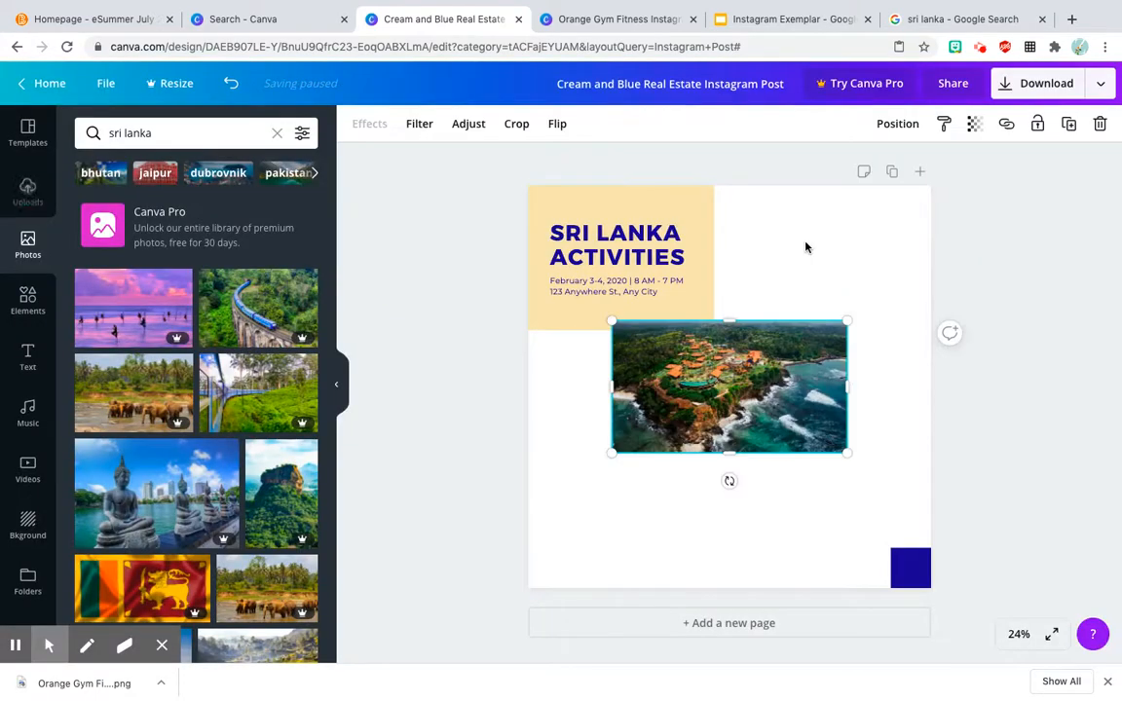
Step: Enlarge the resort photo to span the full width of the post and send it behind the cream heading block
left_click_drag(847, 321, 925, 233)
left_click_drag(613, 452, 523, 504)
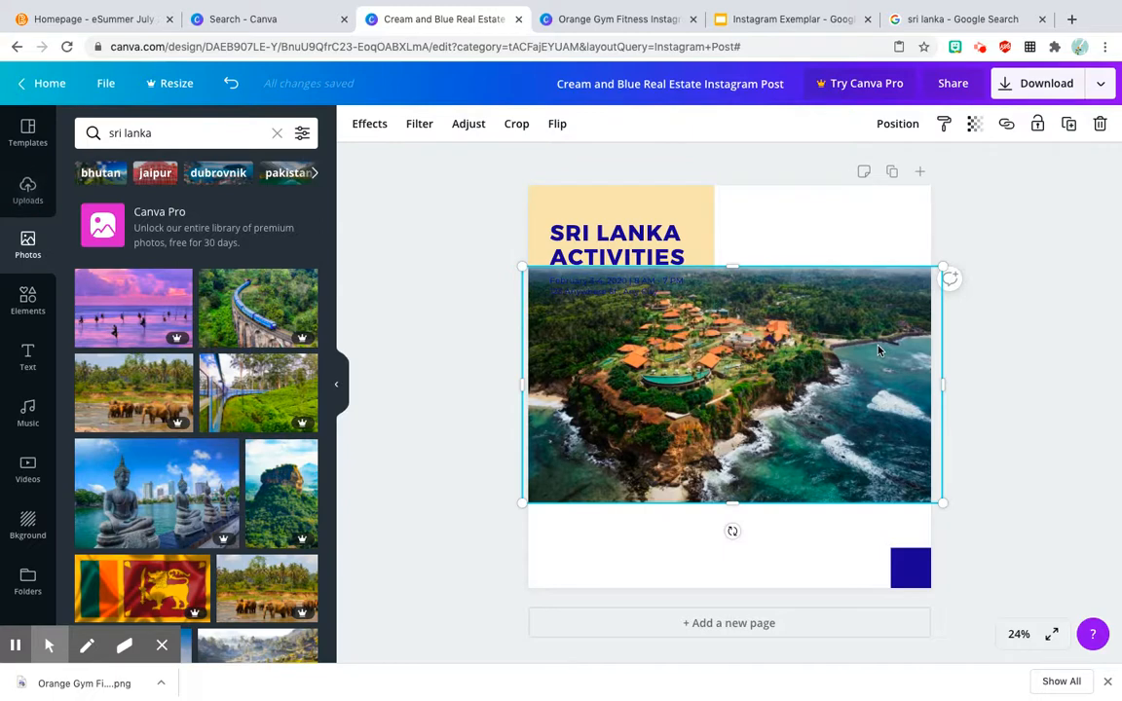
left_click(898, 124)
left_click(855, 172)
left_click(1030, 230)
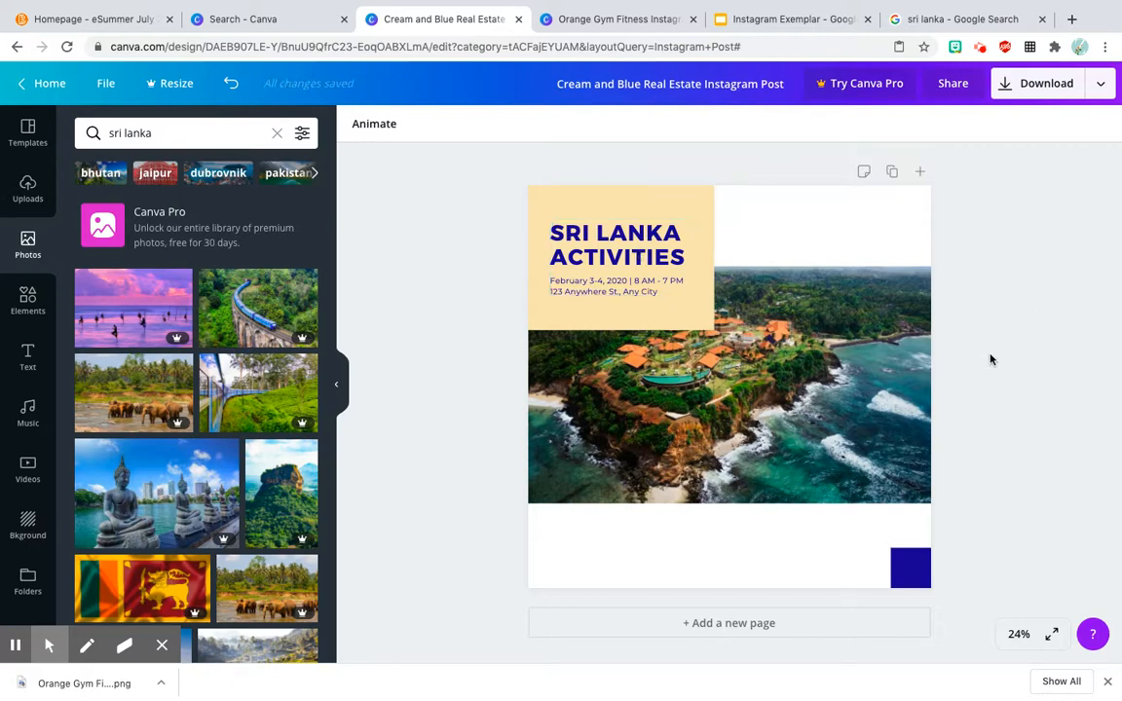
Step: Delete the date and address lines beneath the "SRI LANKA ACTIVITIES" heading
left_click(654, 290)
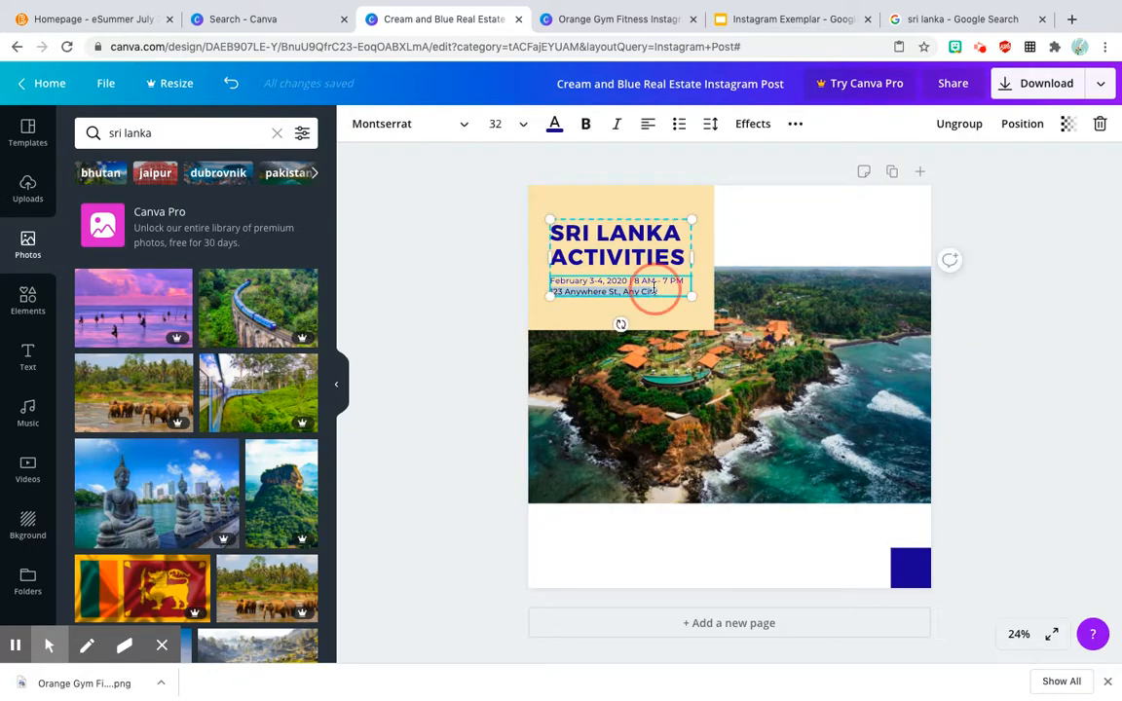
key("Delete")
left_click(655, 283)
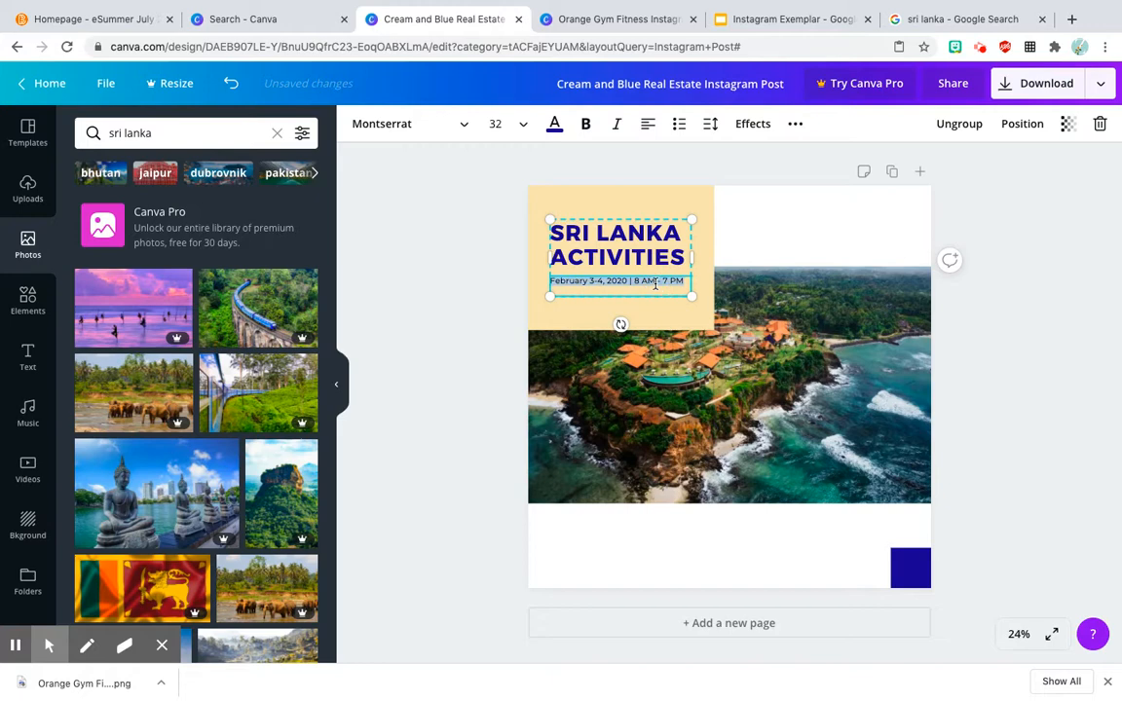
key("Delete")
left_click(984, 326)
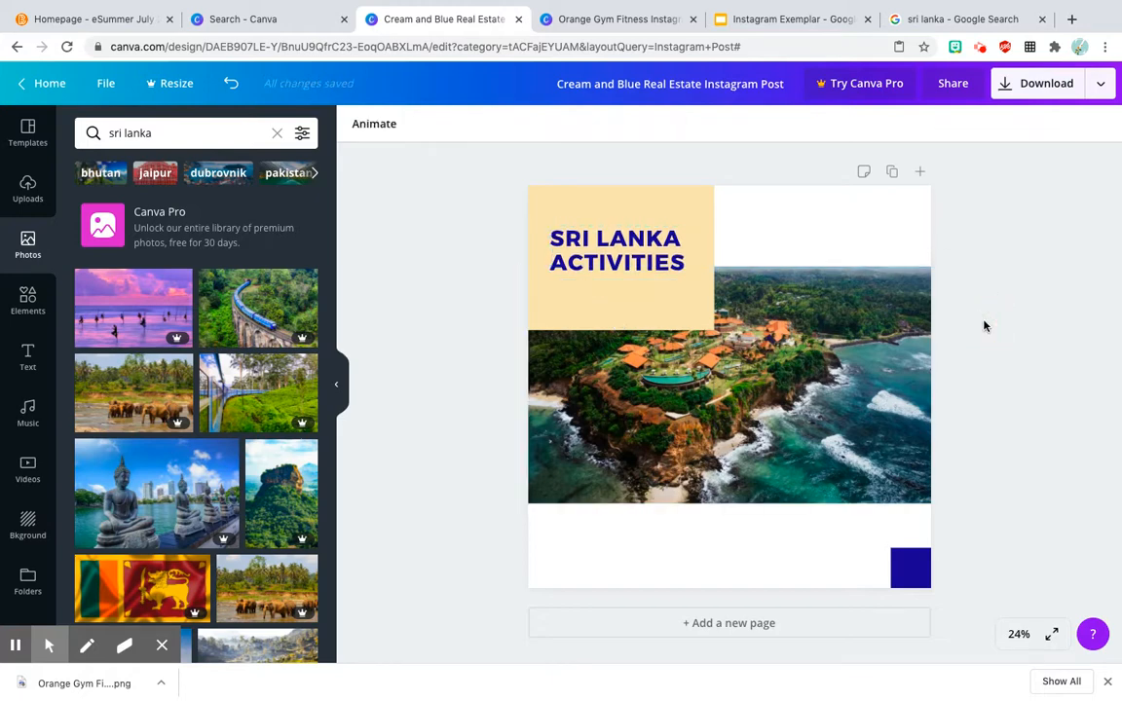
Step: Extend the resort photo downward to the top of the blue square and shift it slightly up the page
left_click(806, 483)
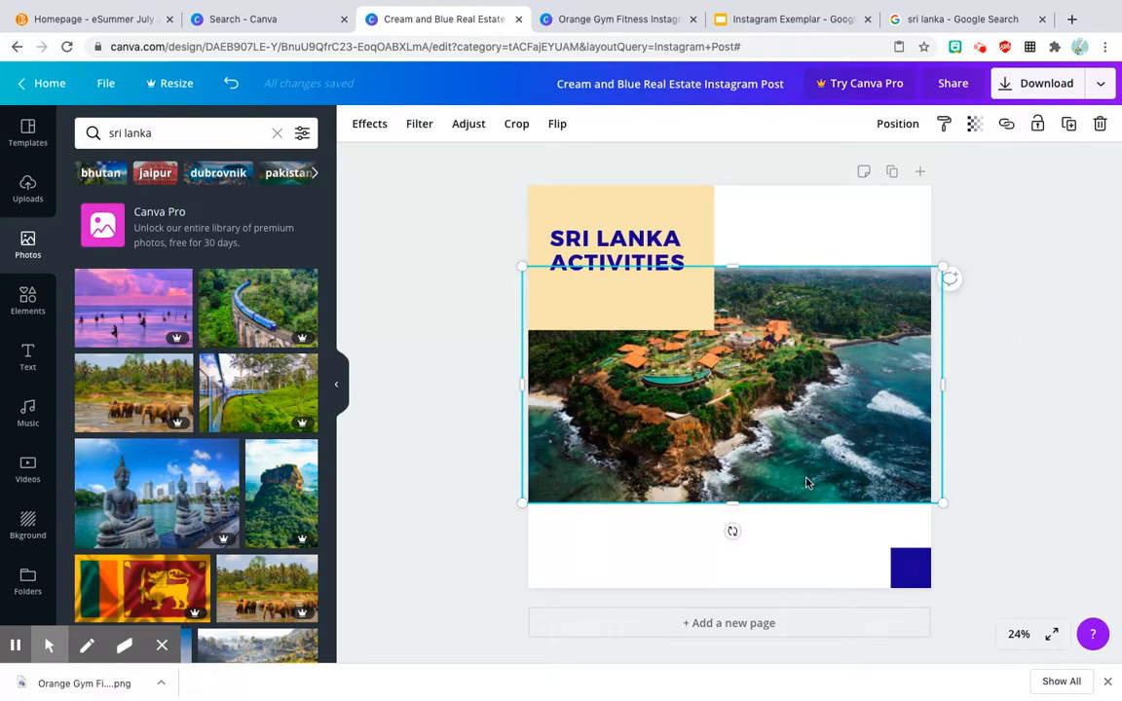
left_click_drag(733, 513, 733, 547)
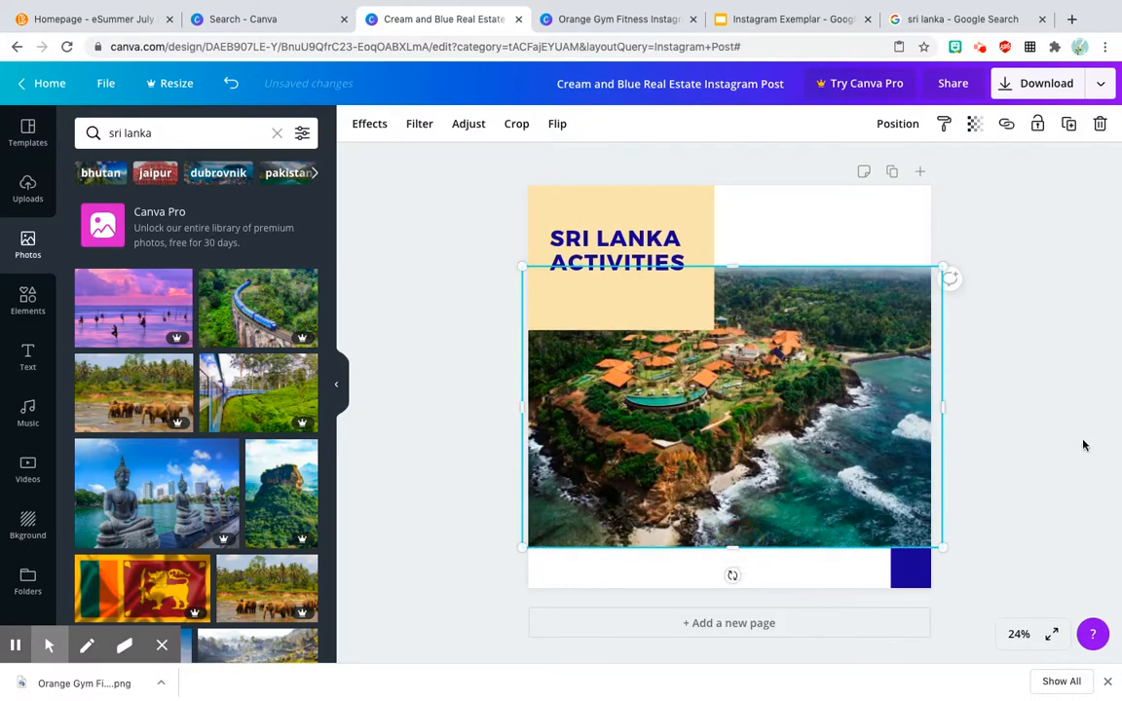
mouse_move(795, 458)
left_mouse_down()
mouse_move(794, 429)
mouse_move(795, 439)
left_mouse_up()
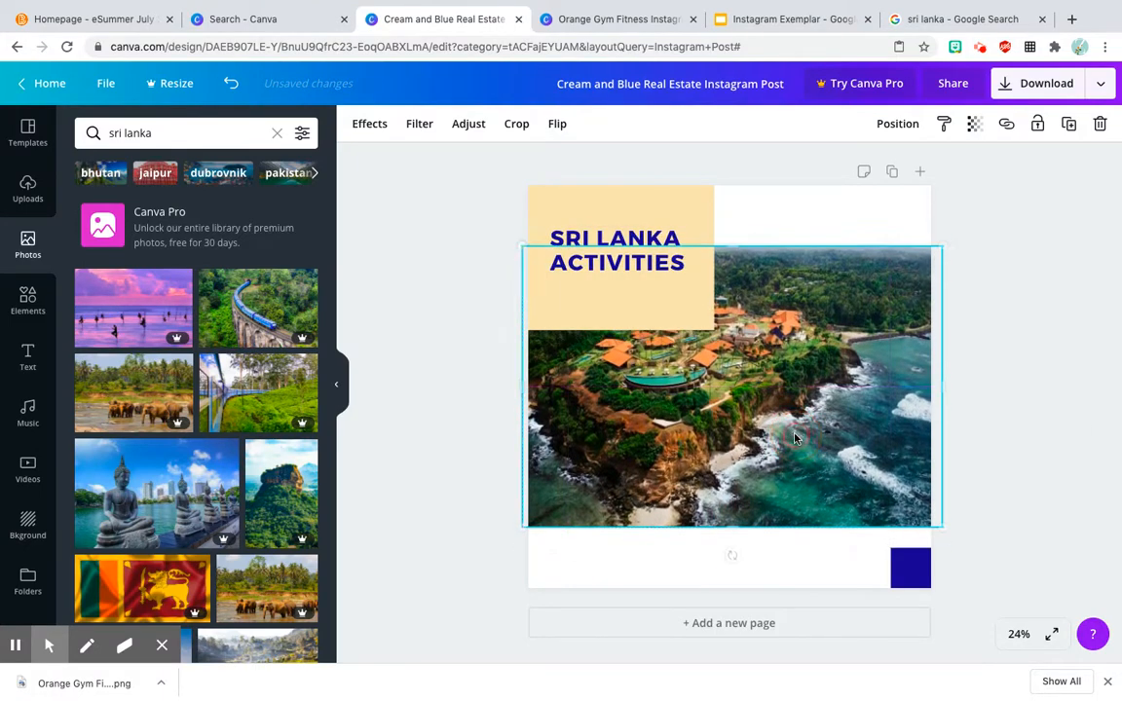
left_click(1012, 412)
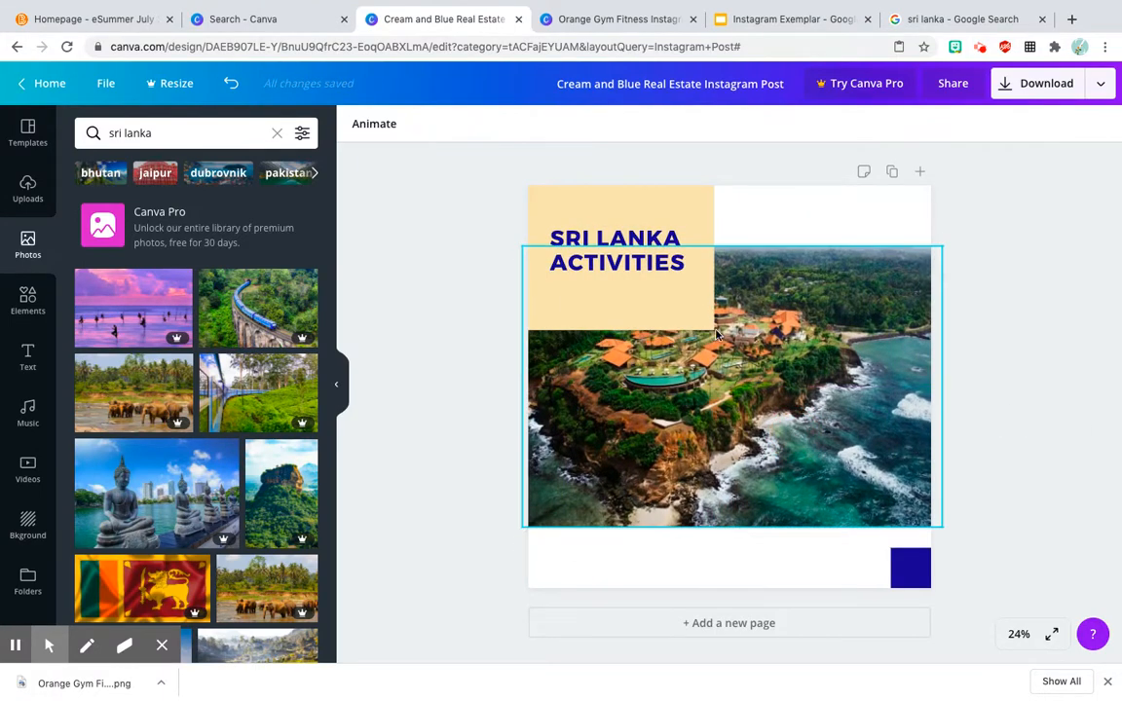
Step: Download the finished Sri Lanka activities post as a PNG
left_click(1032, 89)
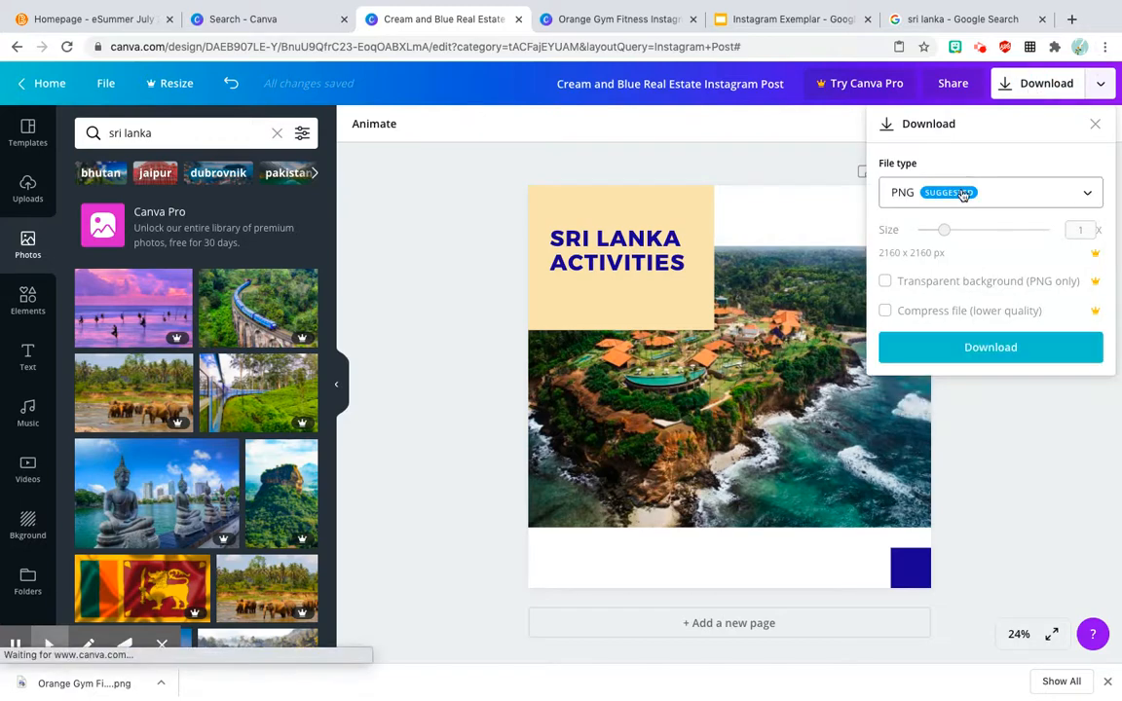
left_click(992, 351)
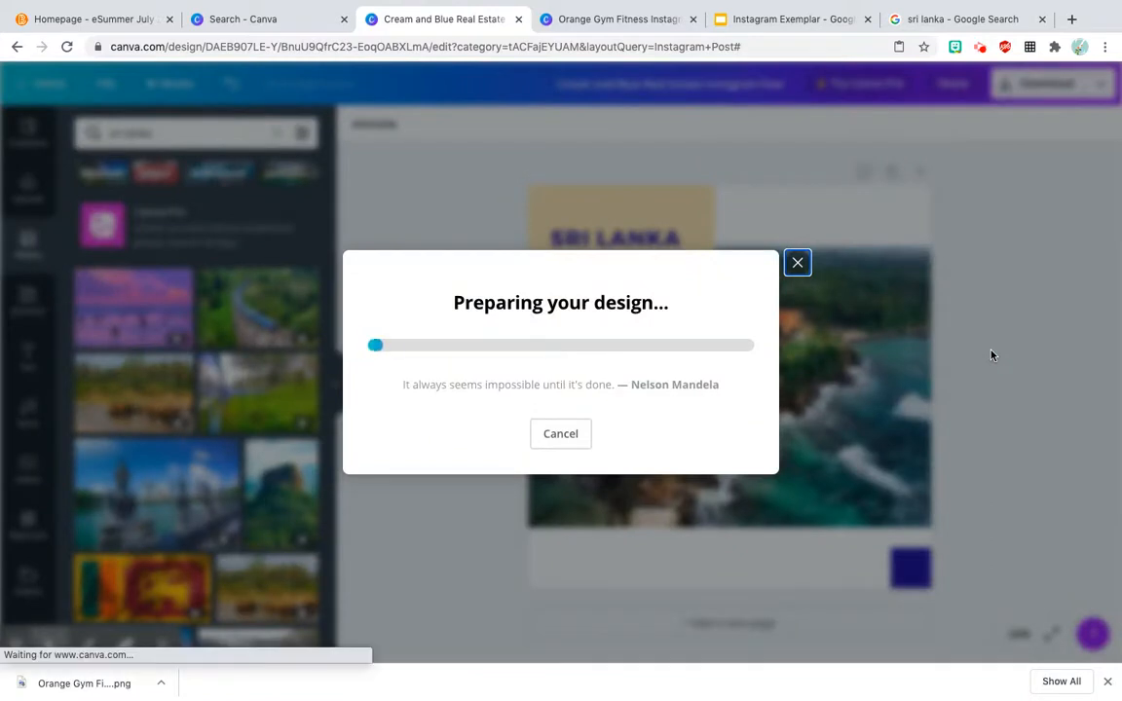
Step: In the Instagram Exemplar slides, replace slide 8's placeholder image with the downloaded "Cream and Blue Real Estate Instagram Post.png"
left_click(794, 19)
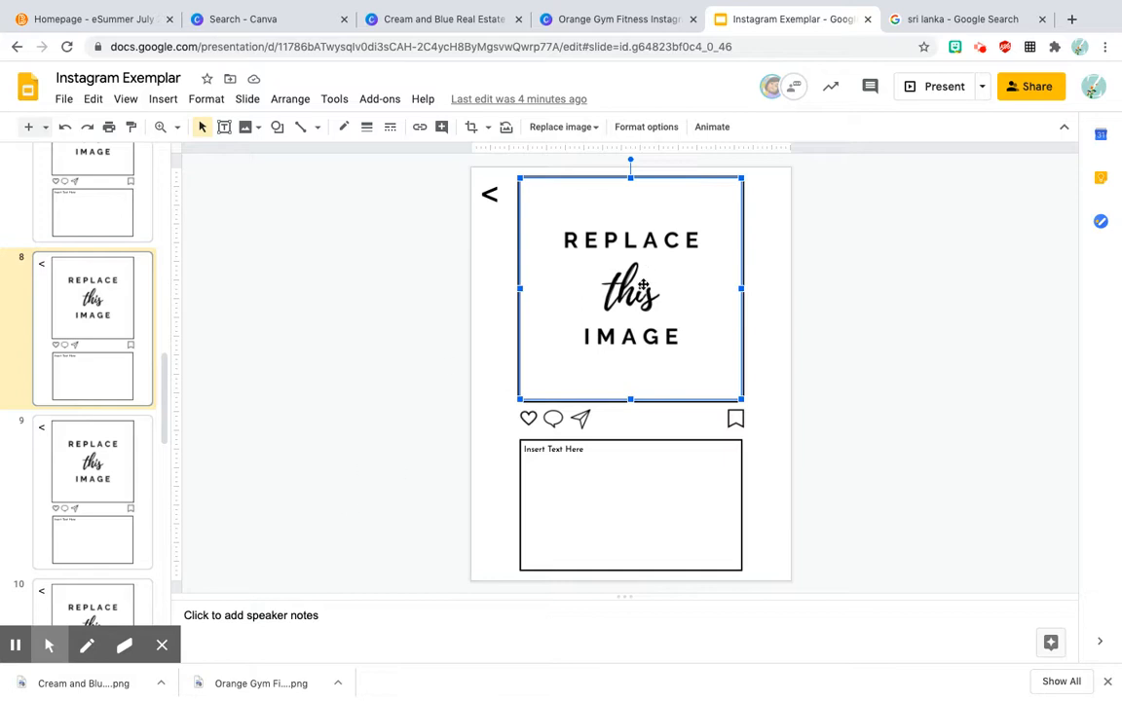
left_click(807, 250)
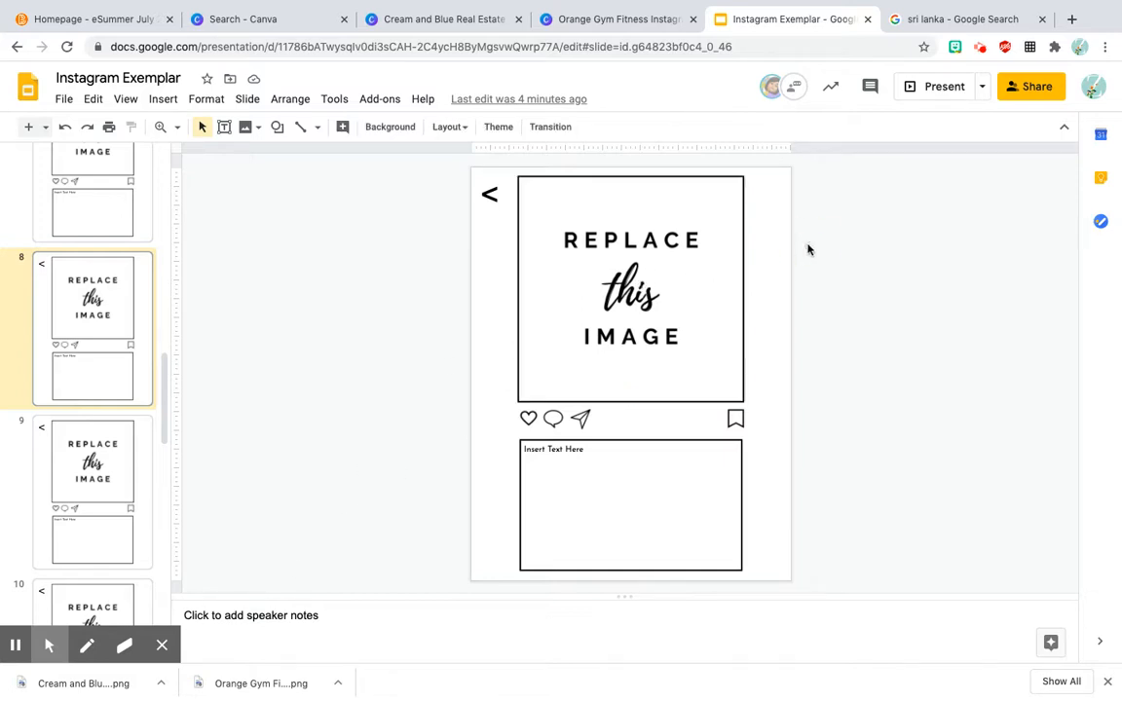
left_click(644, 265)
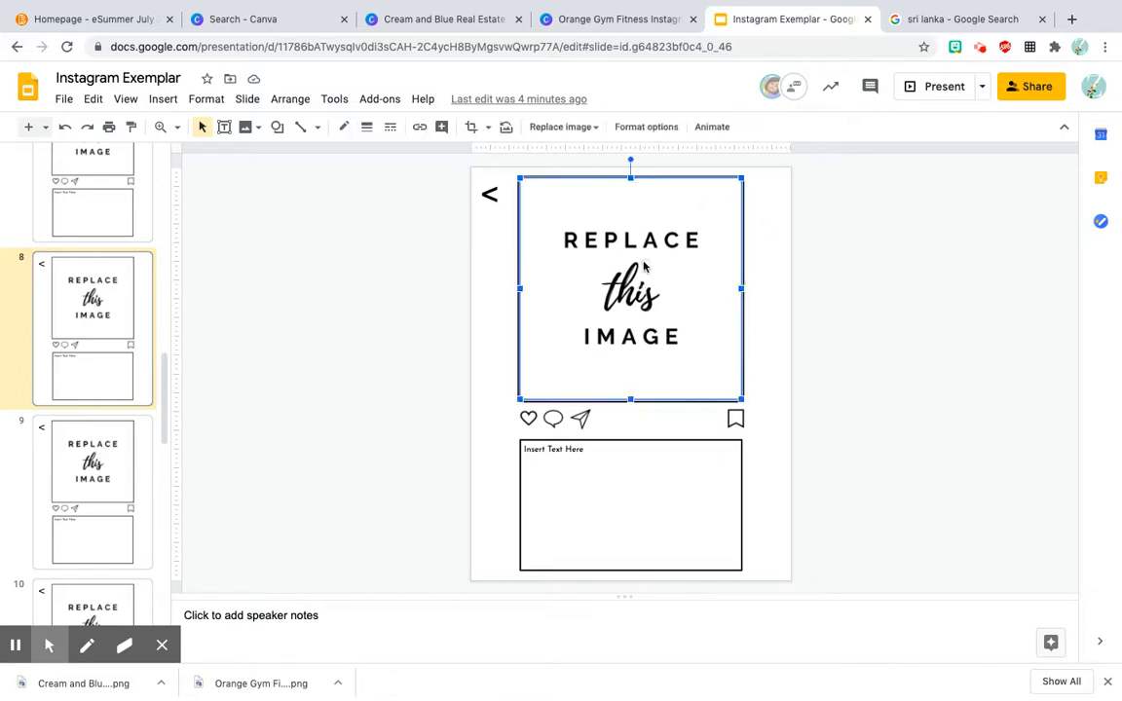
left_click(588, 130)
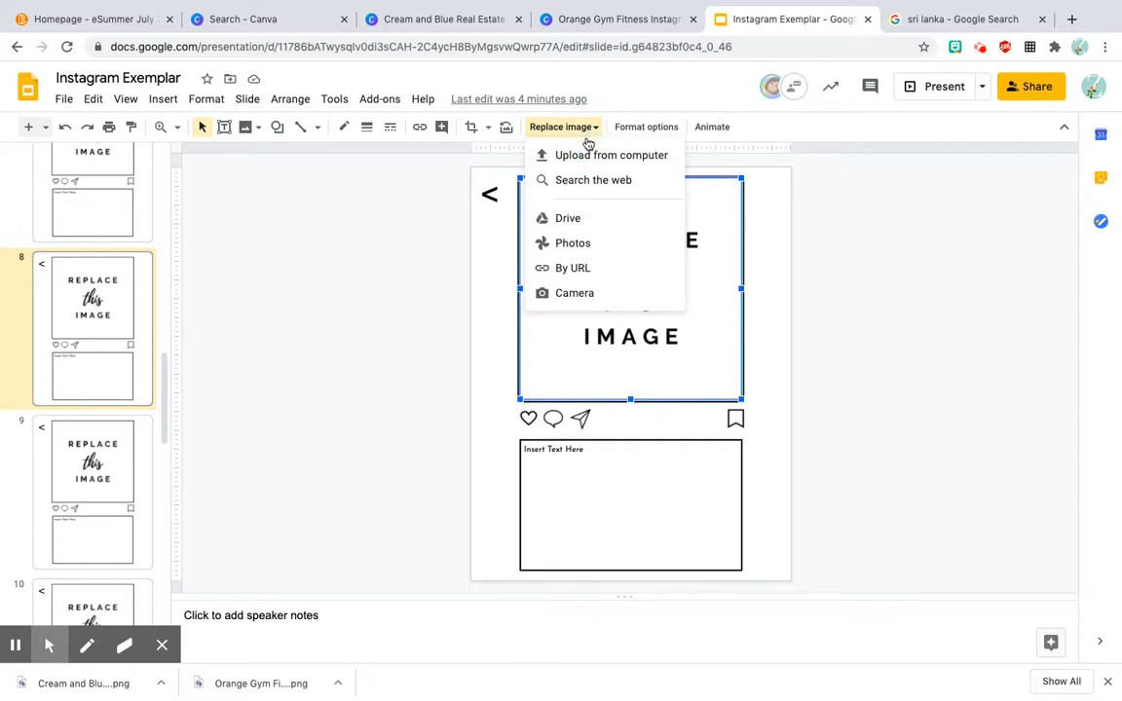
left_click(584, 155)
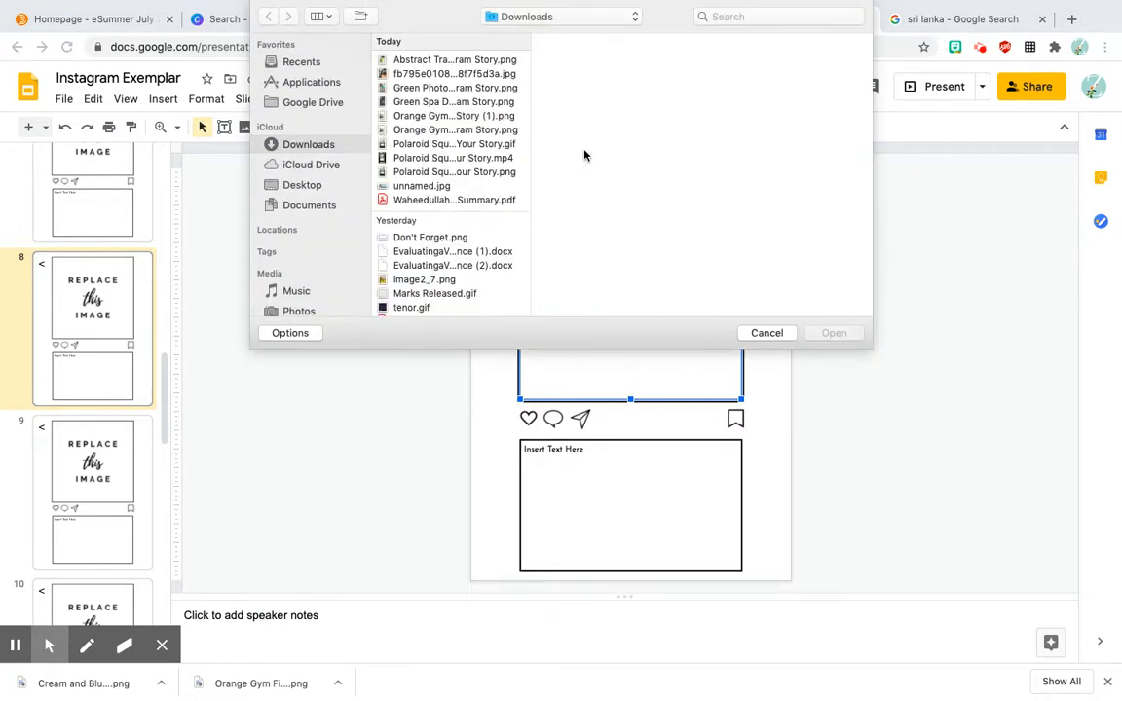
left_click(464, 76)
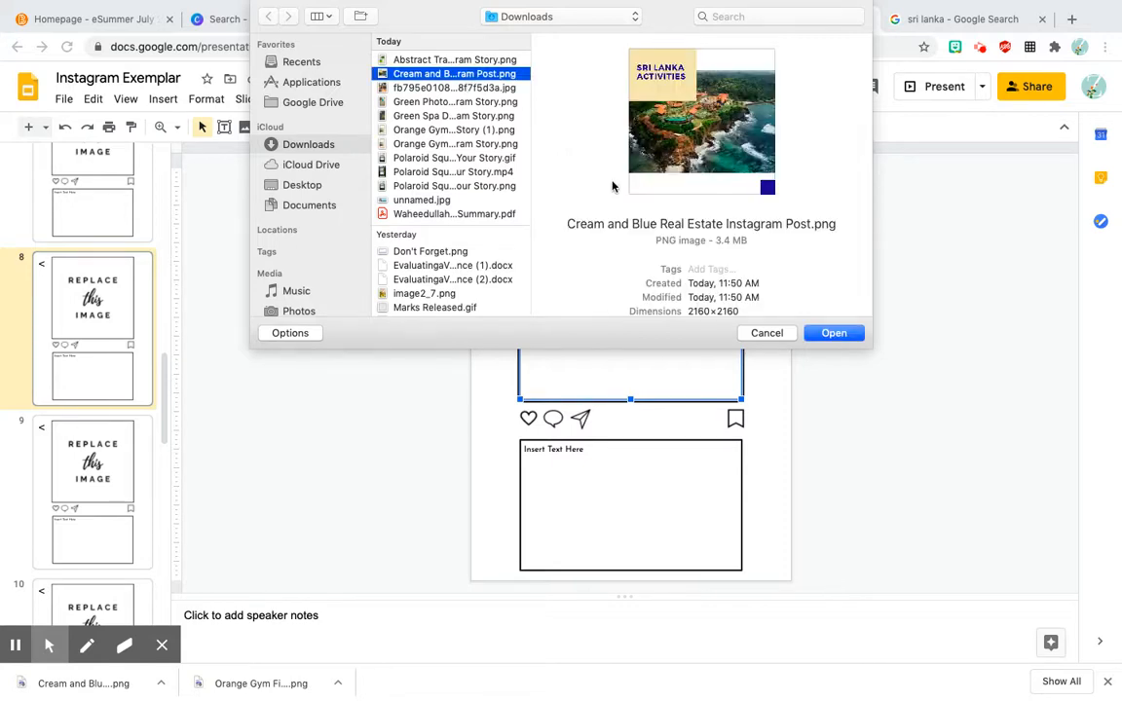
left_click(846, 334)
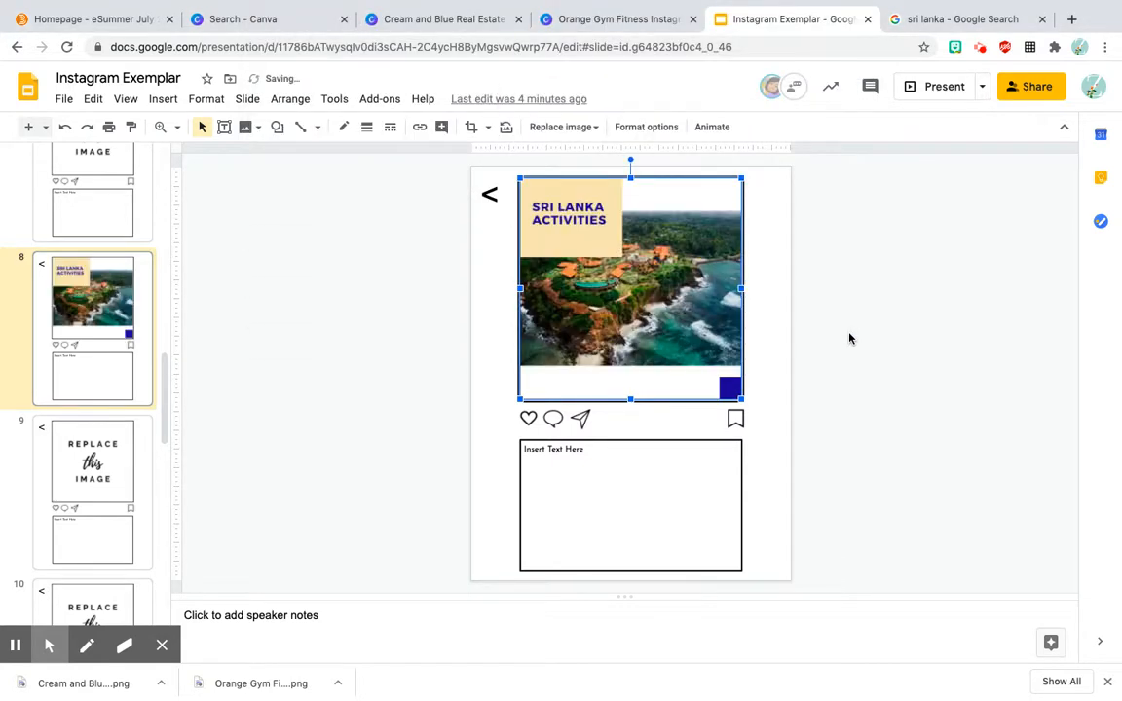
left_click(843, 333)
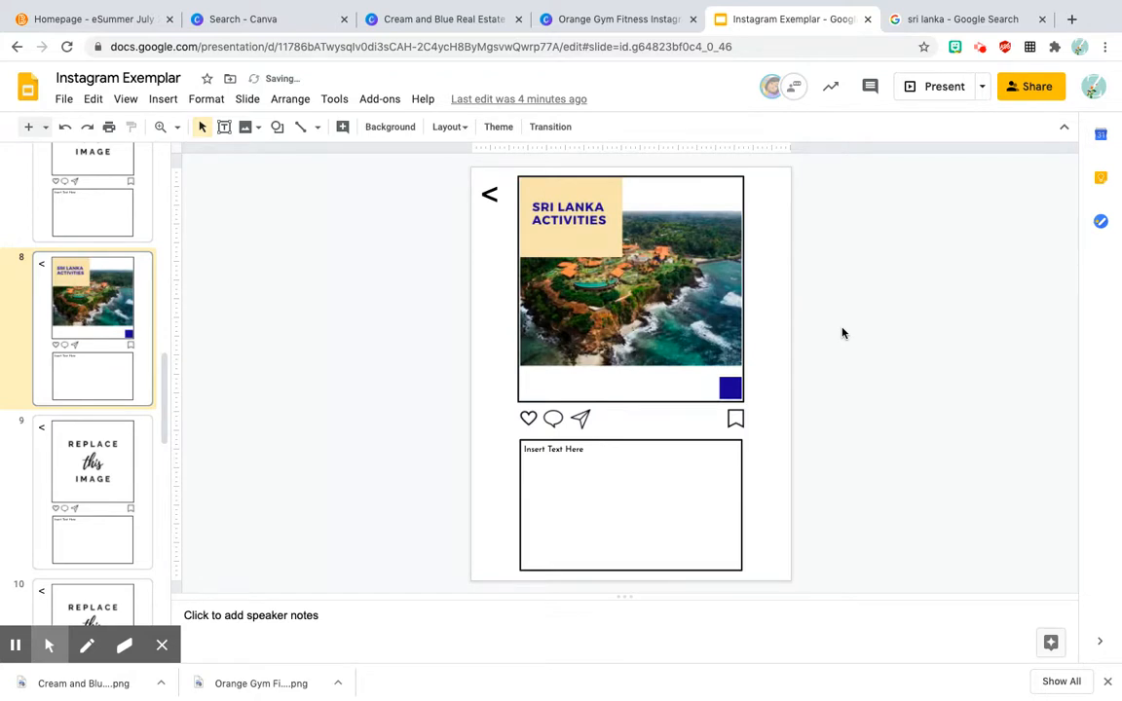
Step: Clear the "Insert Text Here" placeholder from the caption box on slide 8
left_click(551, 462)
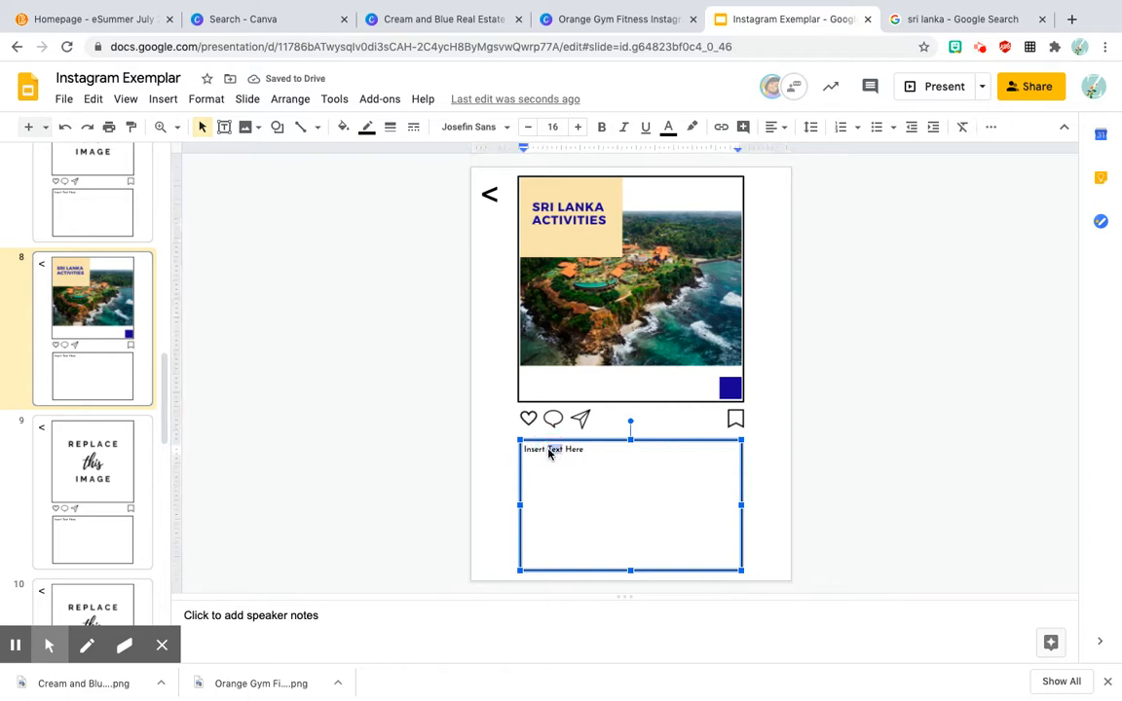
left_click(597, 449)
key("BackSpace")
key("BackSpace")
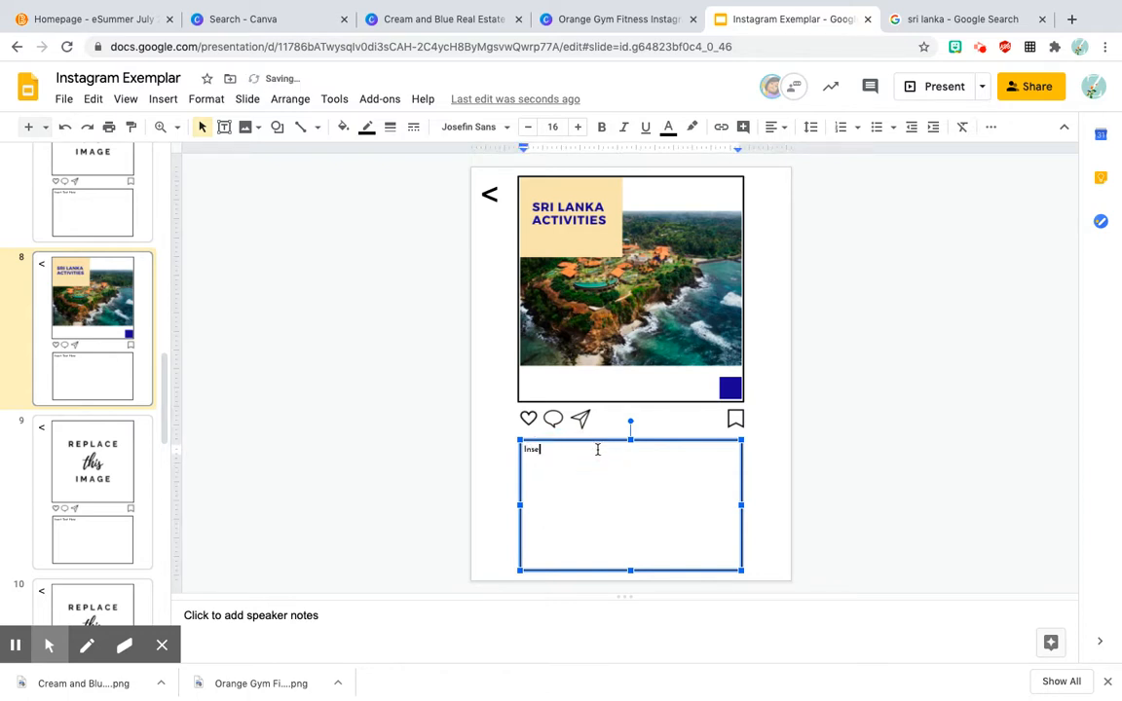